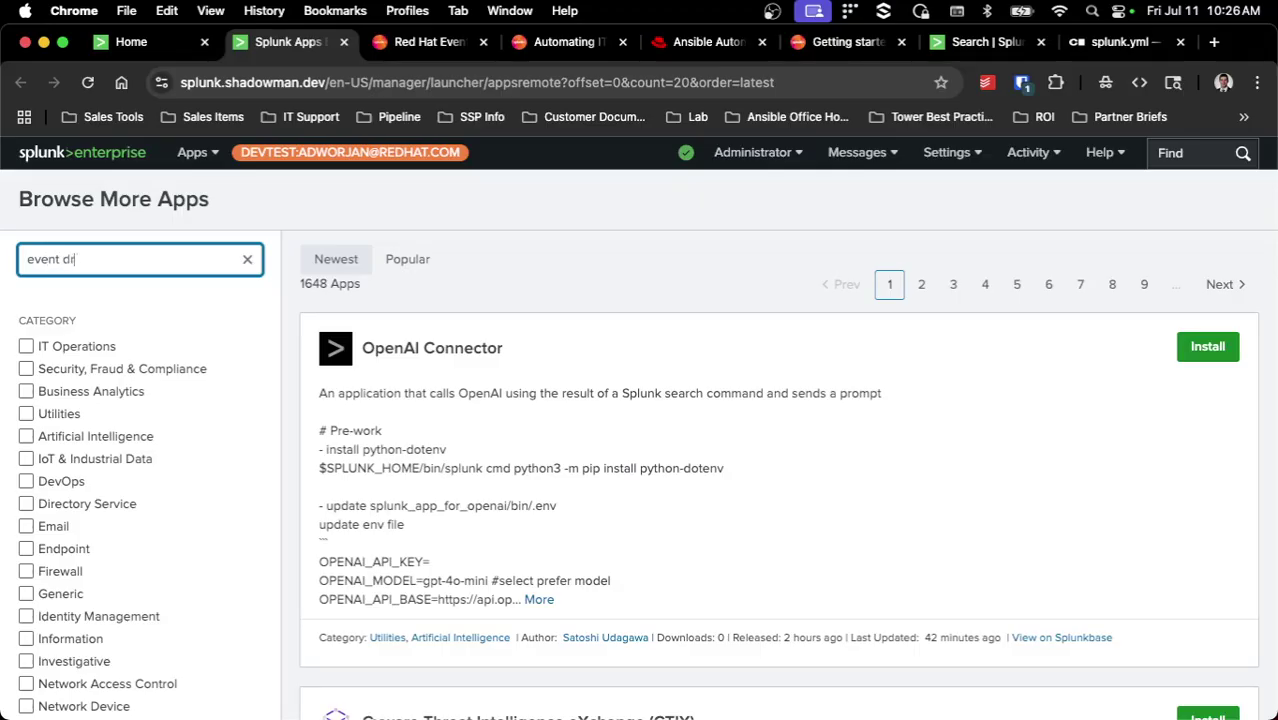
- Search the Splunk app catalogue for 'event driven' to find the Red Hat Event Driven Ansible Add-on
type("ven")
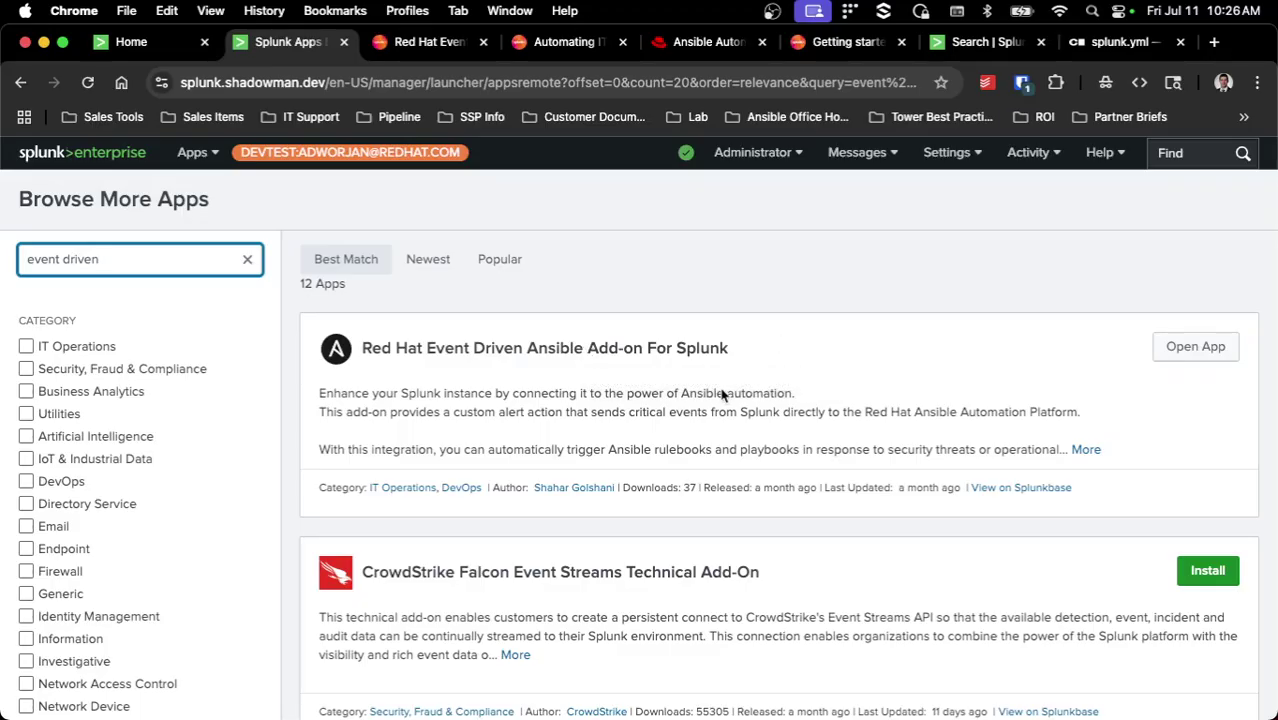
- Check the add-on's Splunkbase compatibility: Splunk versions 10.0, 9.4 and 9.3
left_click(430, 44)
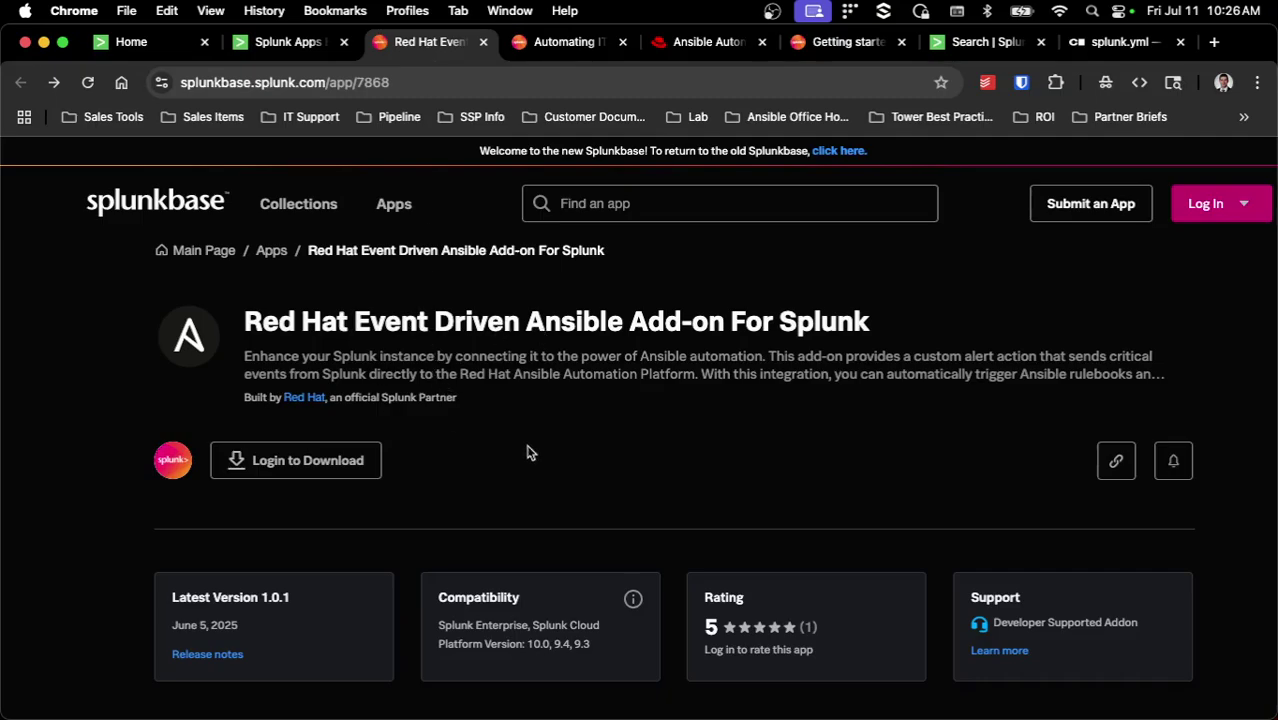
left_click_drag(439, 595, 537, 600)
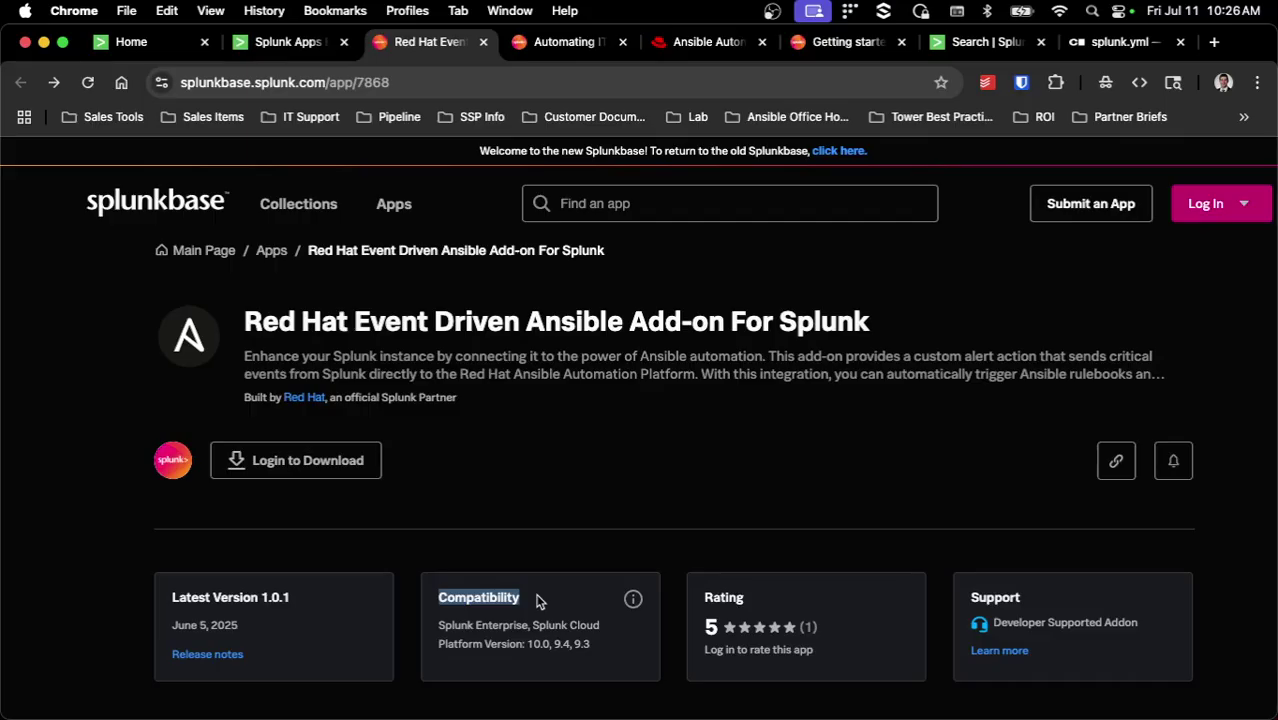
left_click_drag(526, 643, 592, 645)
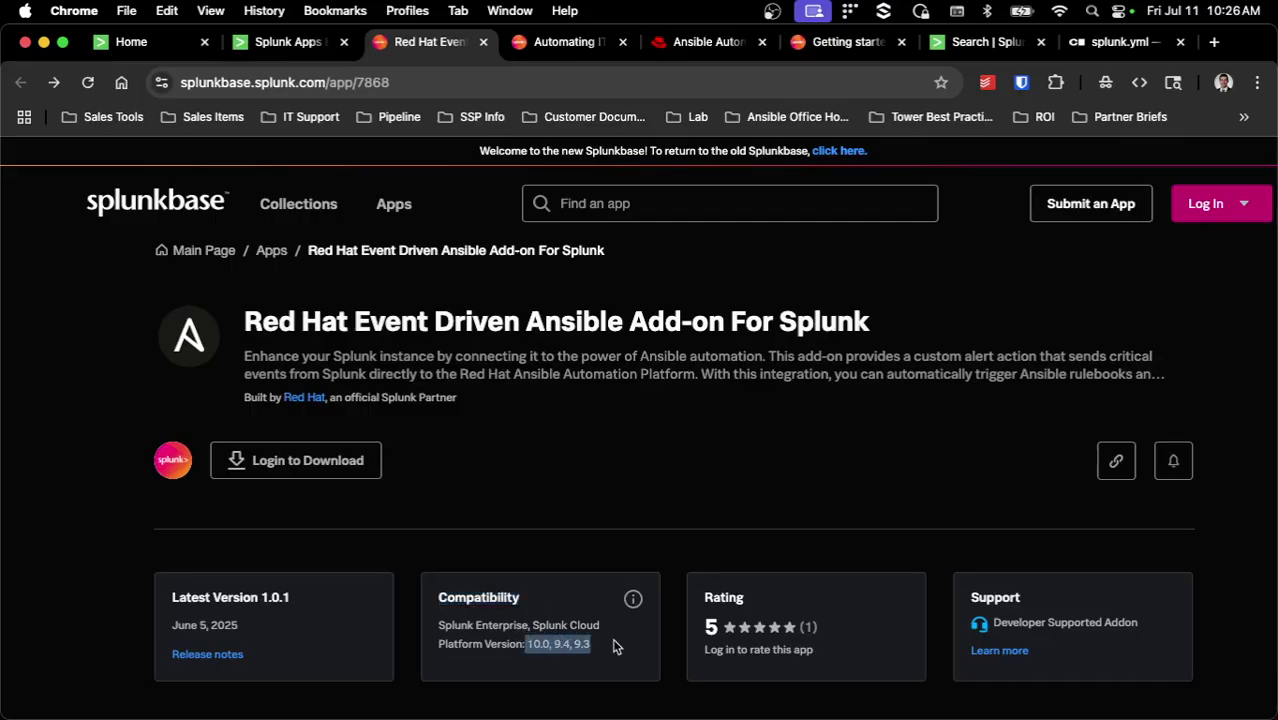
left_click(615, 656)
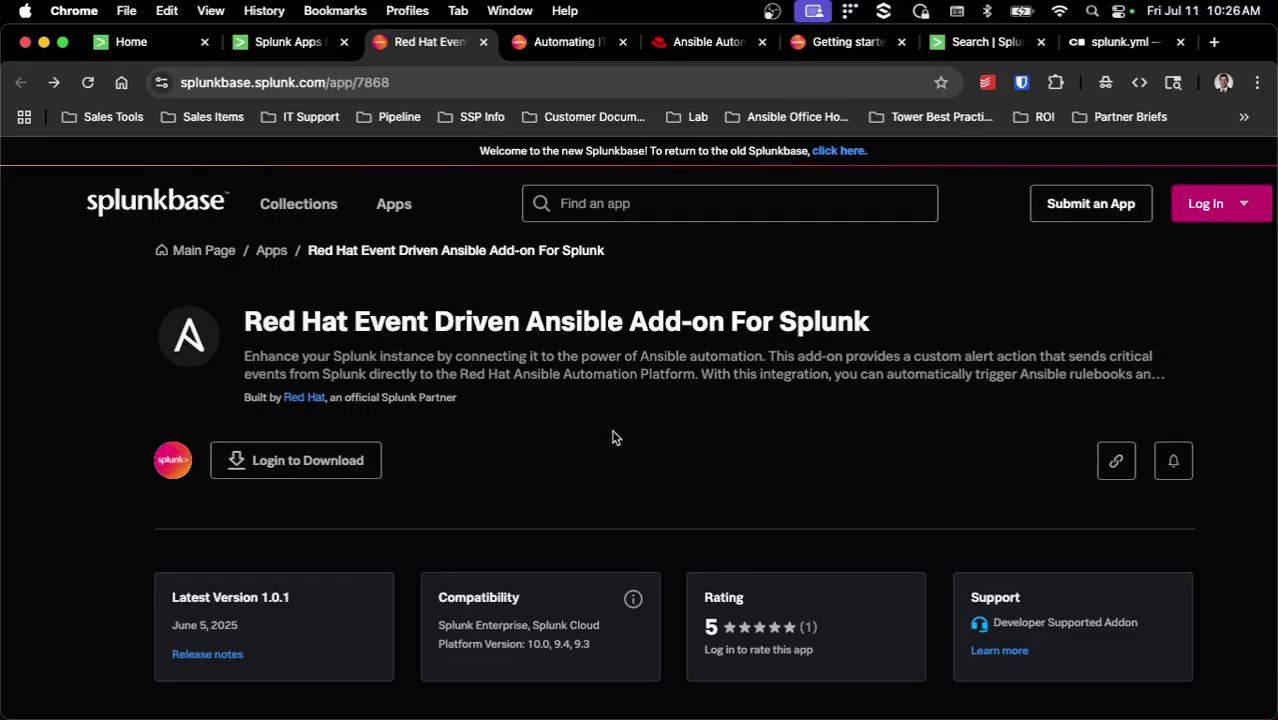
- Review the add-on's Details section, then move to the Lantern remediation article
scroll(615, 437, "down", 5)
left_click(333, 397)
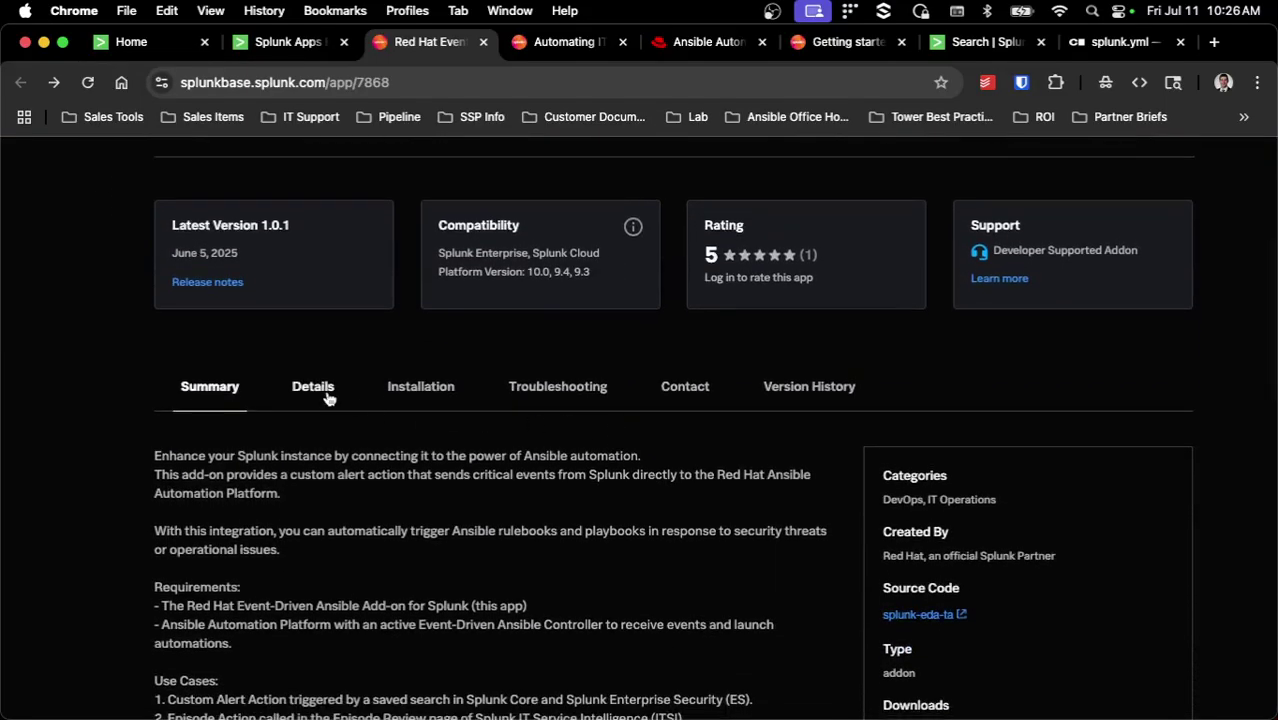
scroll(397, 435, "down", 2)
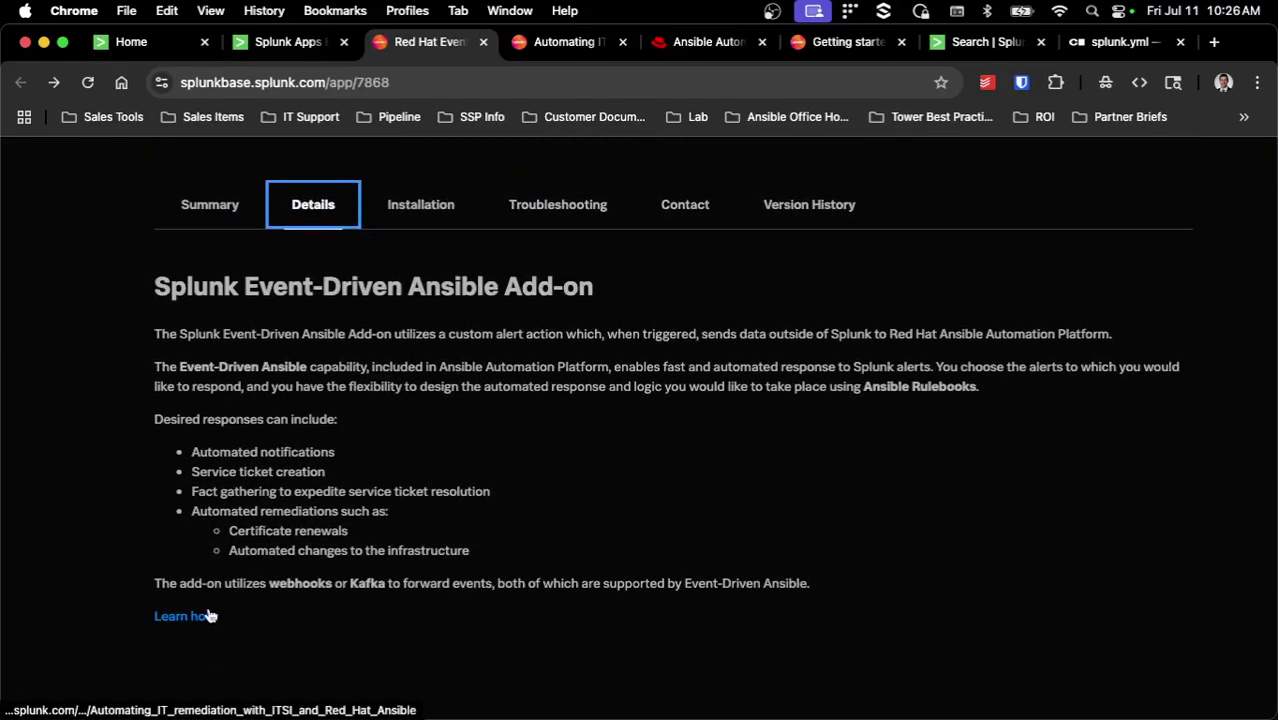
left_click(566, 44)
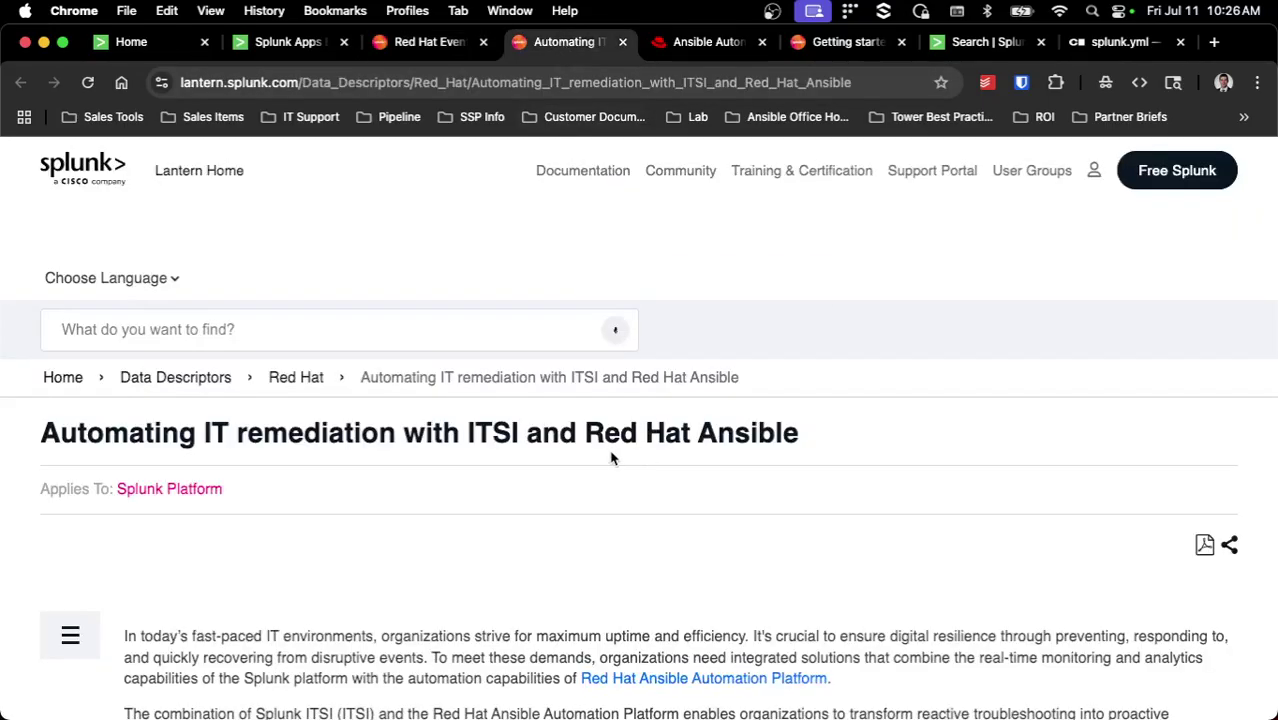
- Read past the Webhook, Kafka and alert-action sections to the example kafkapublish SPL
scroll(612, 458, "down", 5)
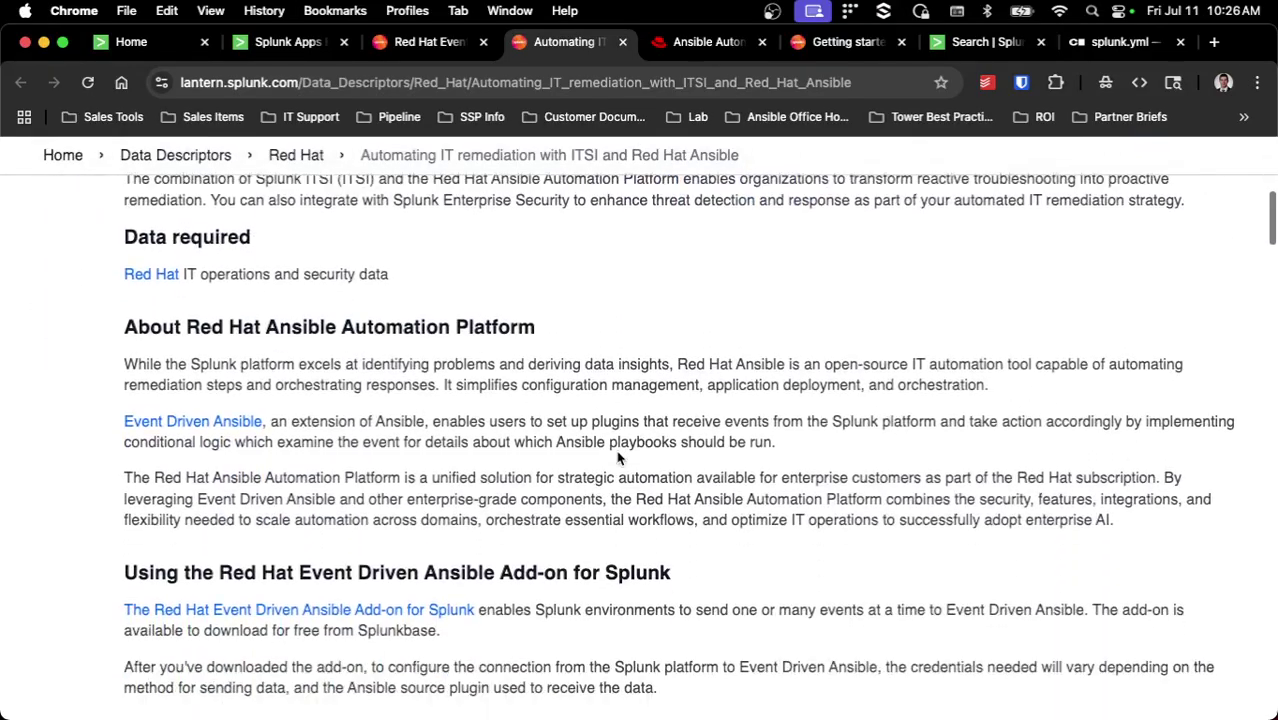
scroll(617, 458, "down", 4)
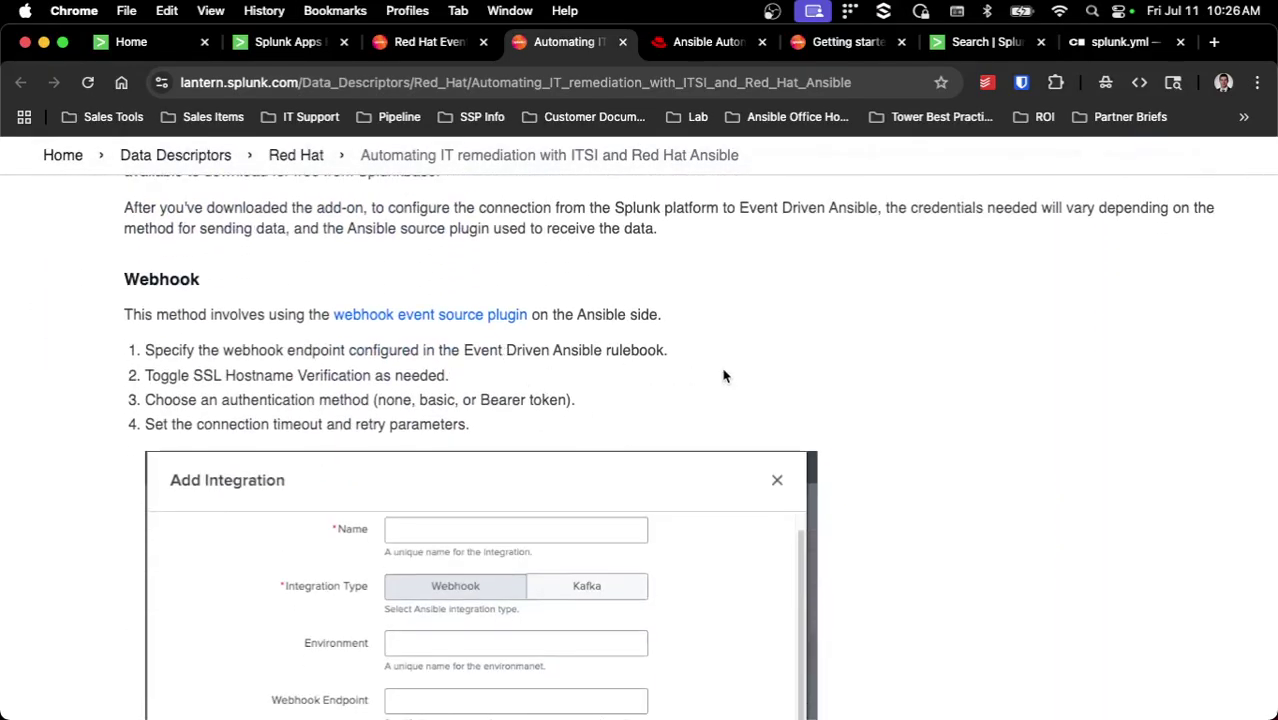
scroll(805, 371, "down", 8)
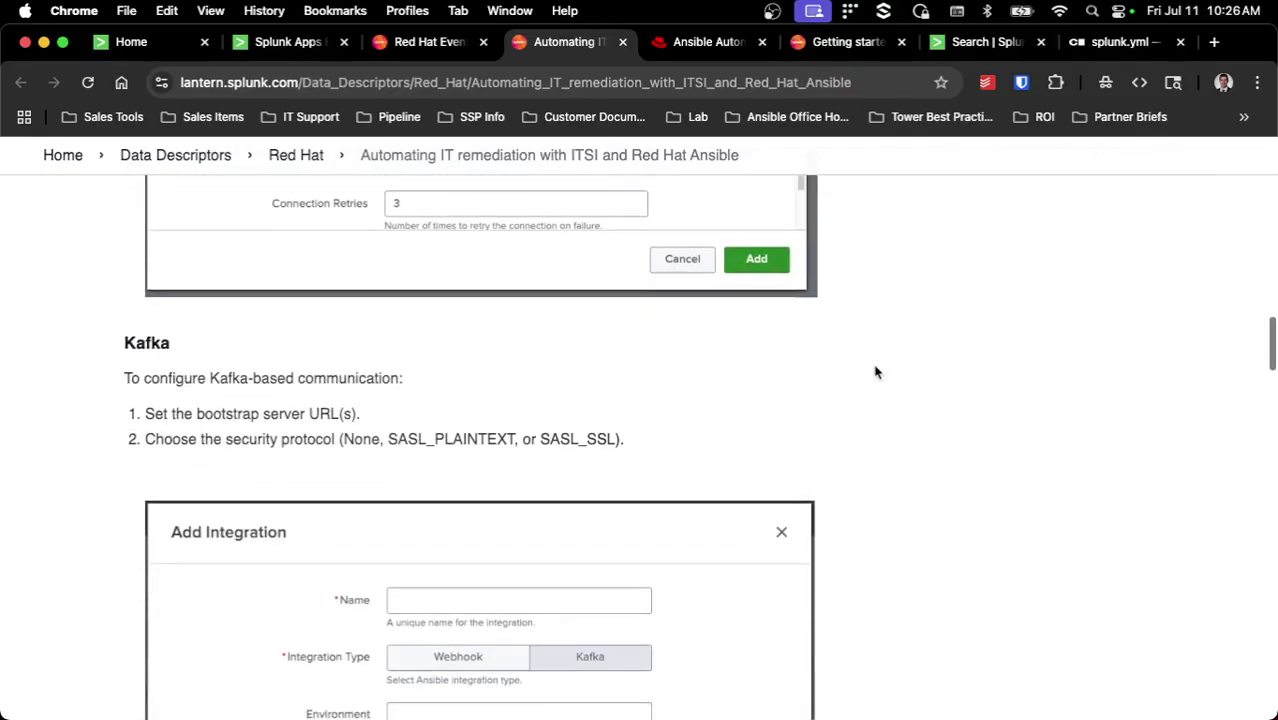
scroll(874, 372, "down", 10)
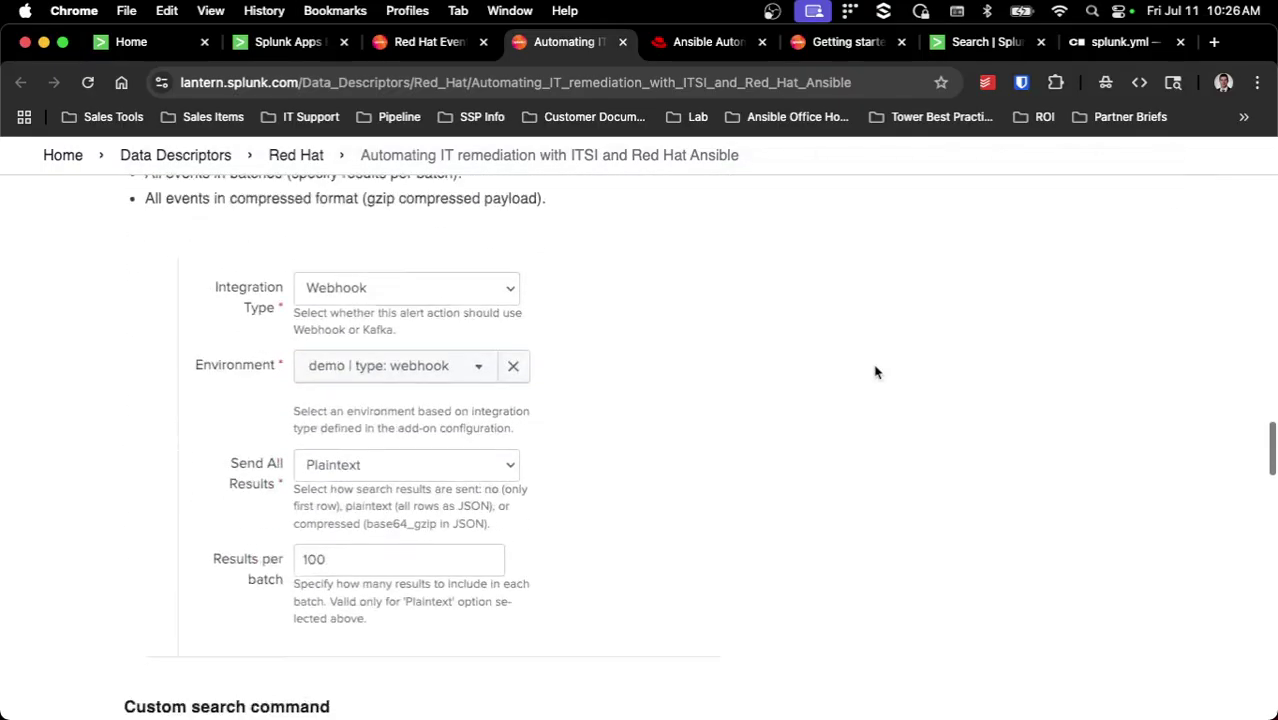
scroll(875, 372, "down", 5)
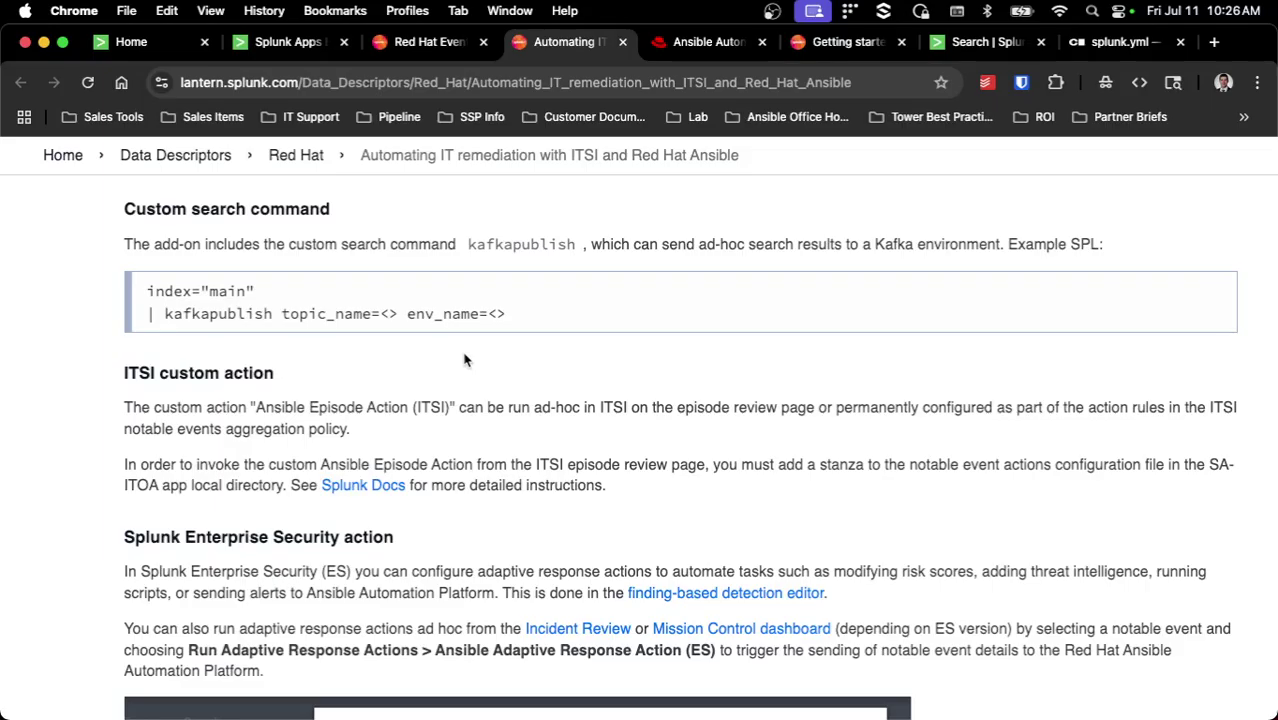
left_click_drag(163, 290, 497, 302)
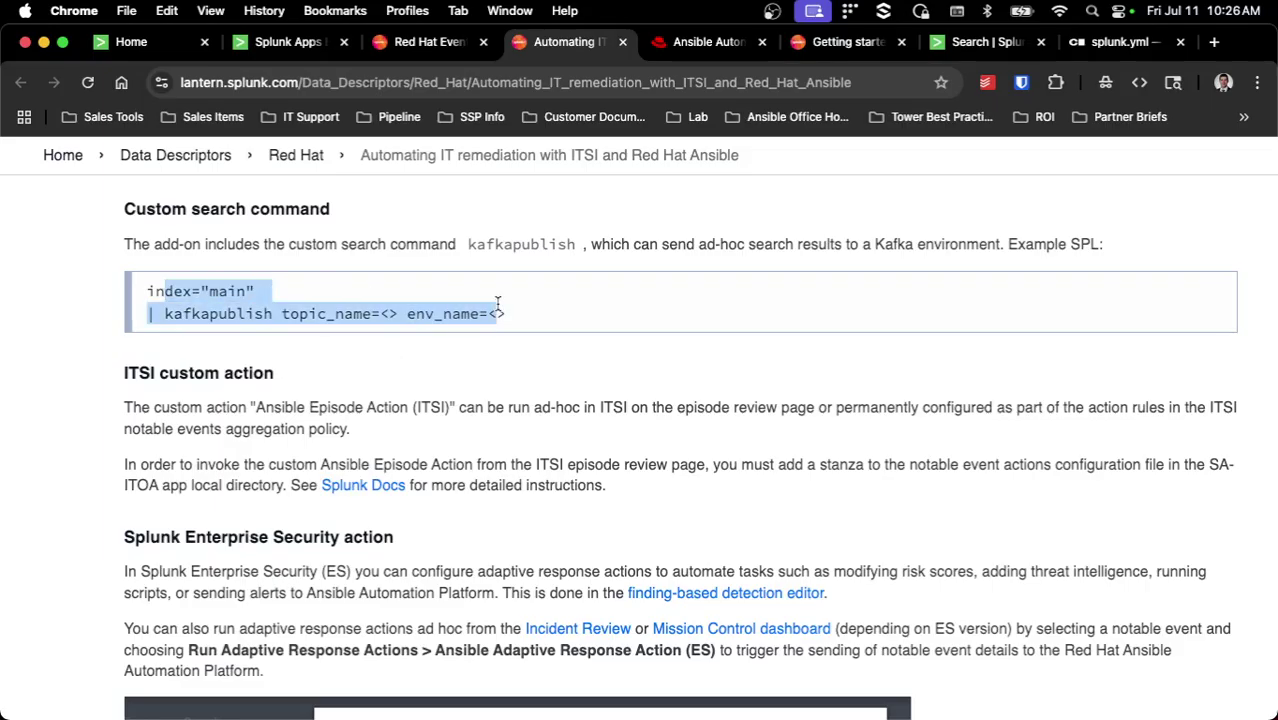
left_click(521, 239)
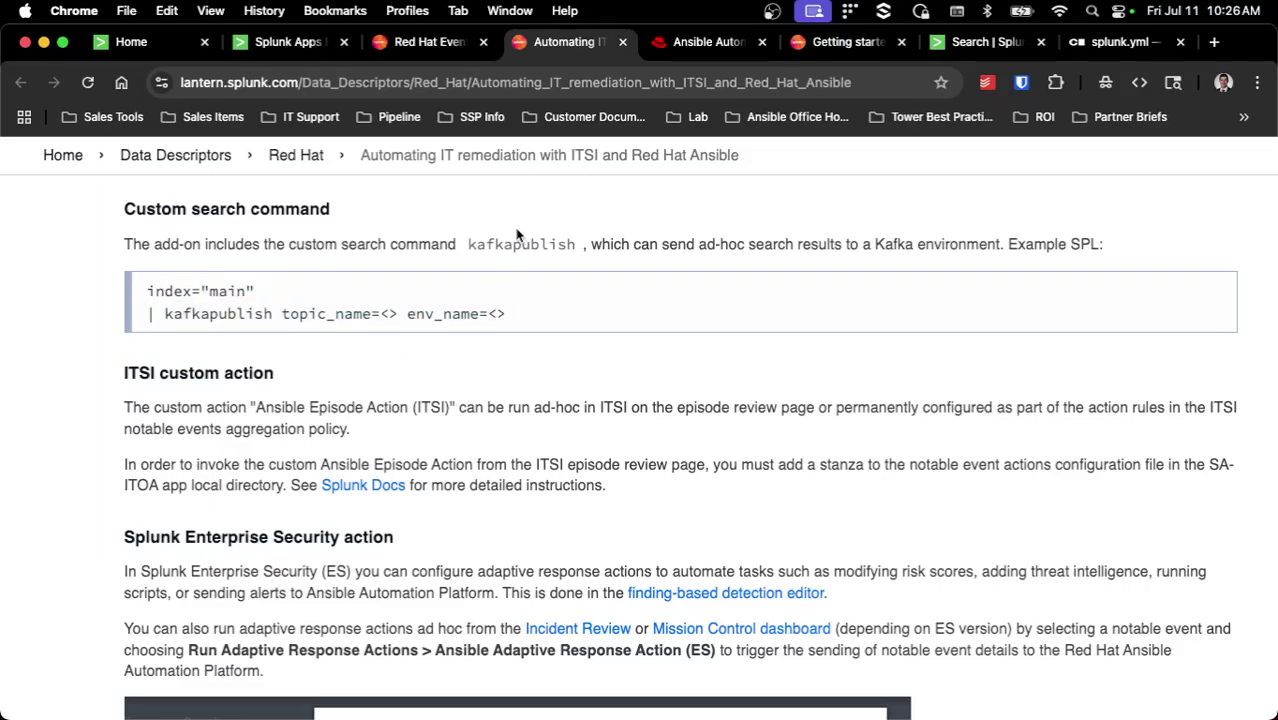
- In the Event-Driven Ansible Add-on, add a new integration named 'EDA Shadowman'
left_click(150, 42)
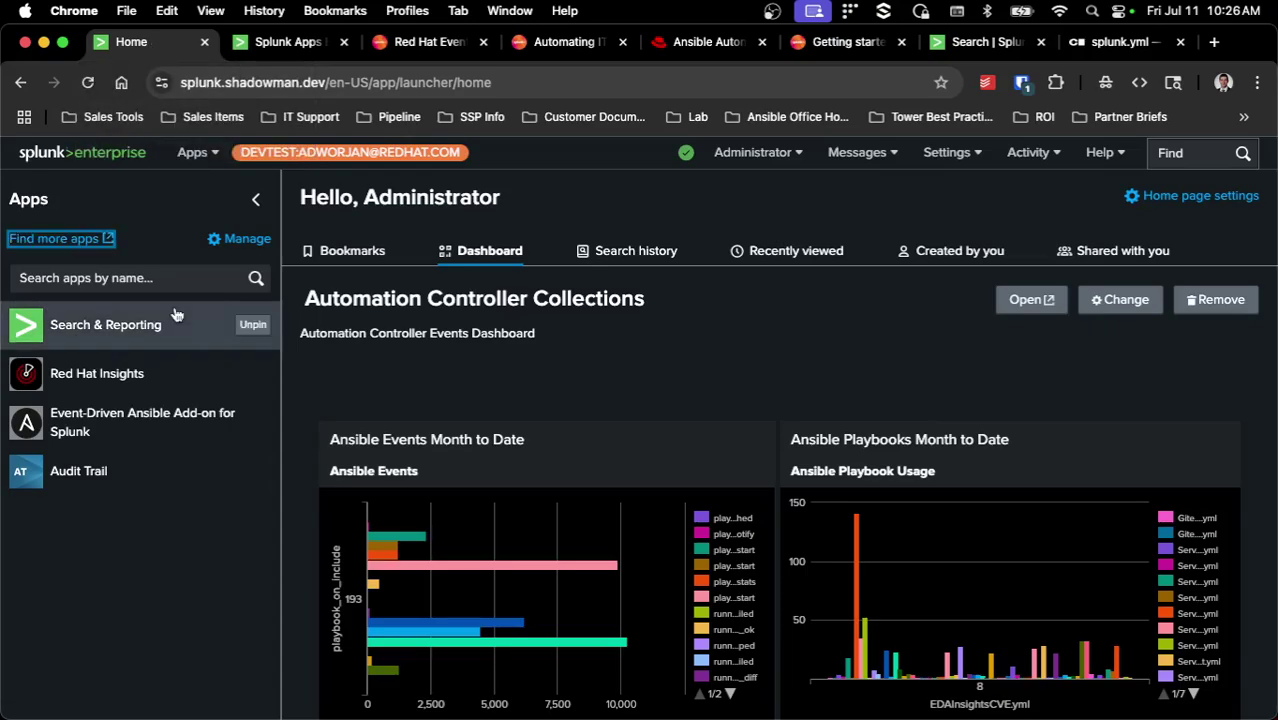
left_click(128, 428)
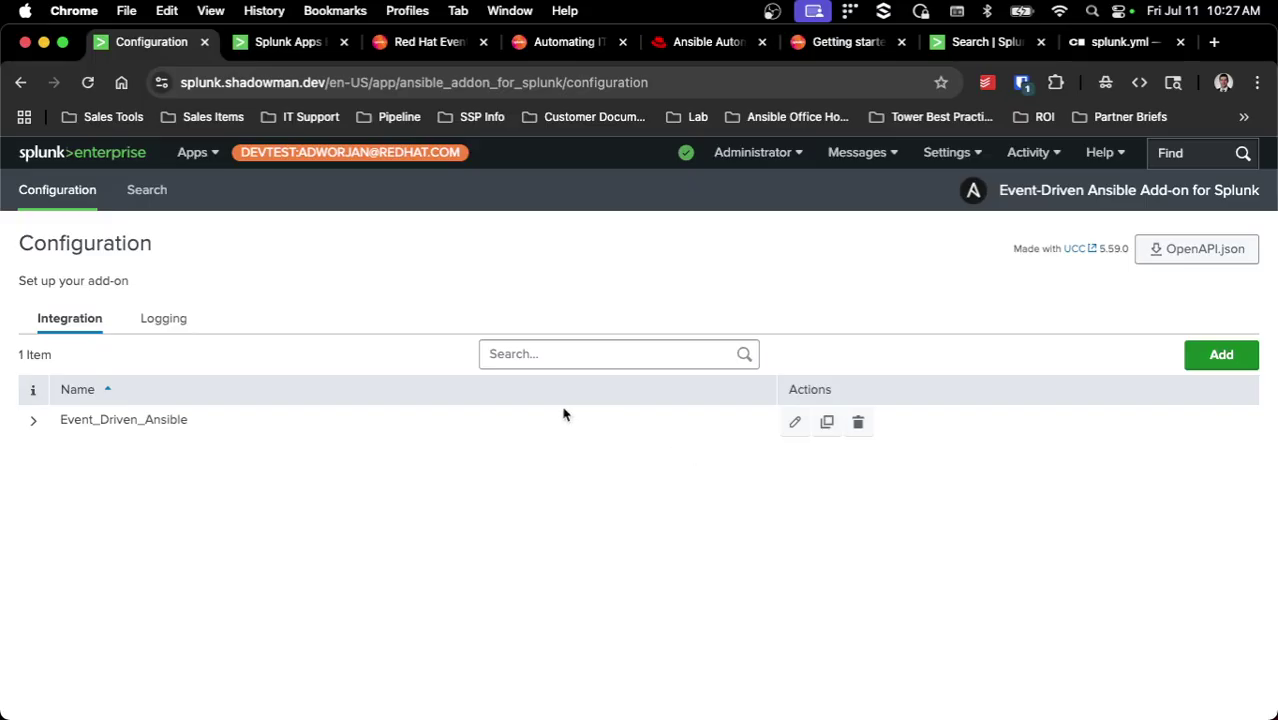
left_click(1197, 357)
left_click(788, 285)
type("EDA Shadowman")
- Set the integration's environment to Test and webhook authentication to API Key in Header
left_click(697, 407)
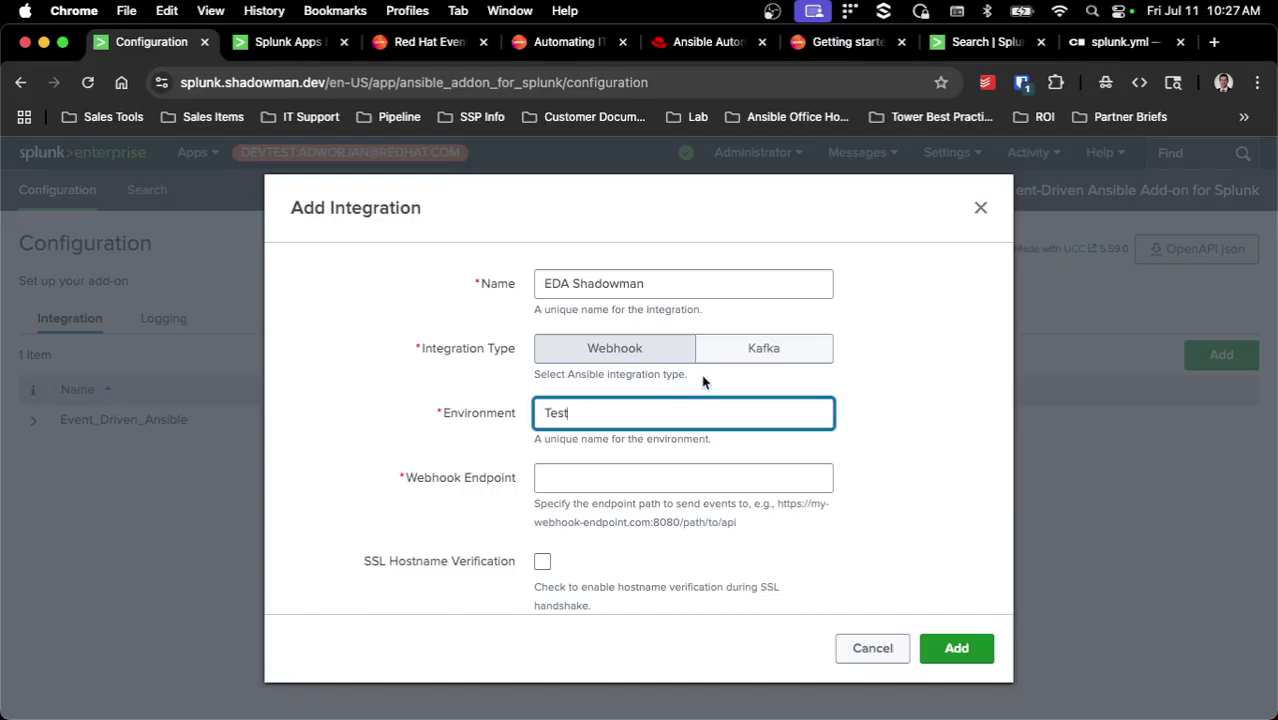
scroll(694, 393, "down", 1)
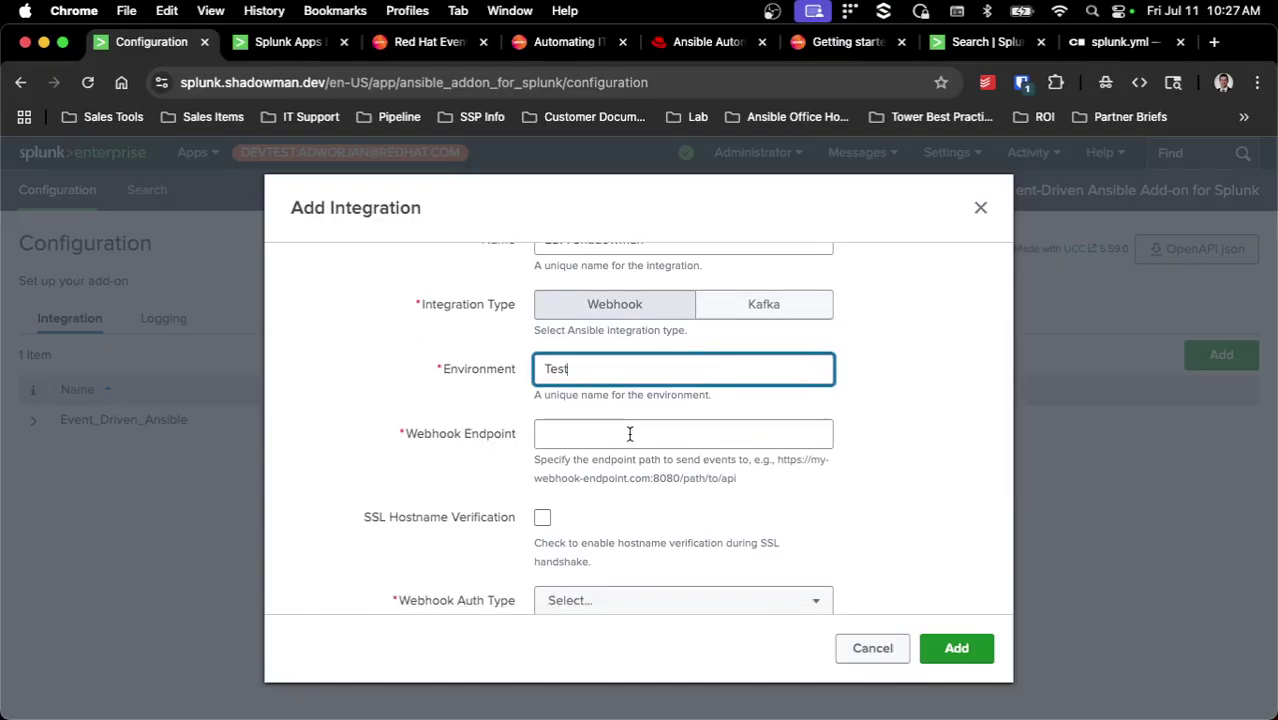
scroll(635, 440, "down", 3)
left_click(637, 457)
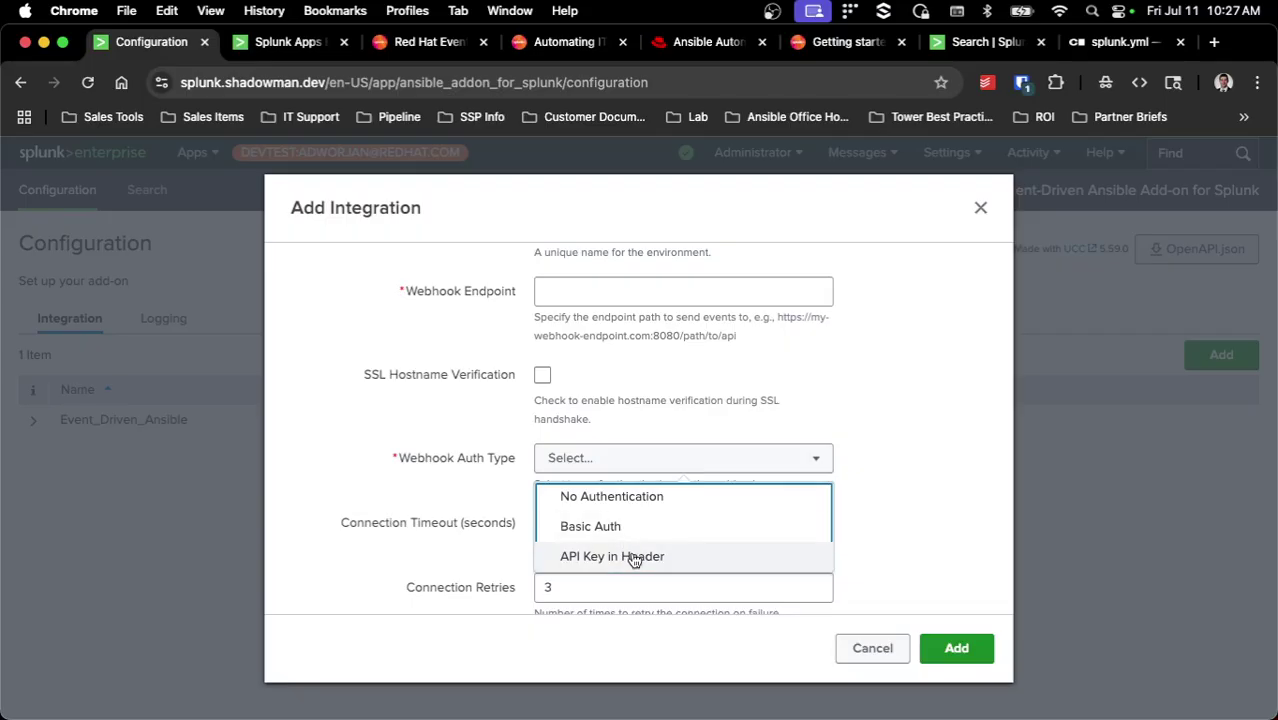
left_click(634, 558)
scroll(660, 490, "up", 2)
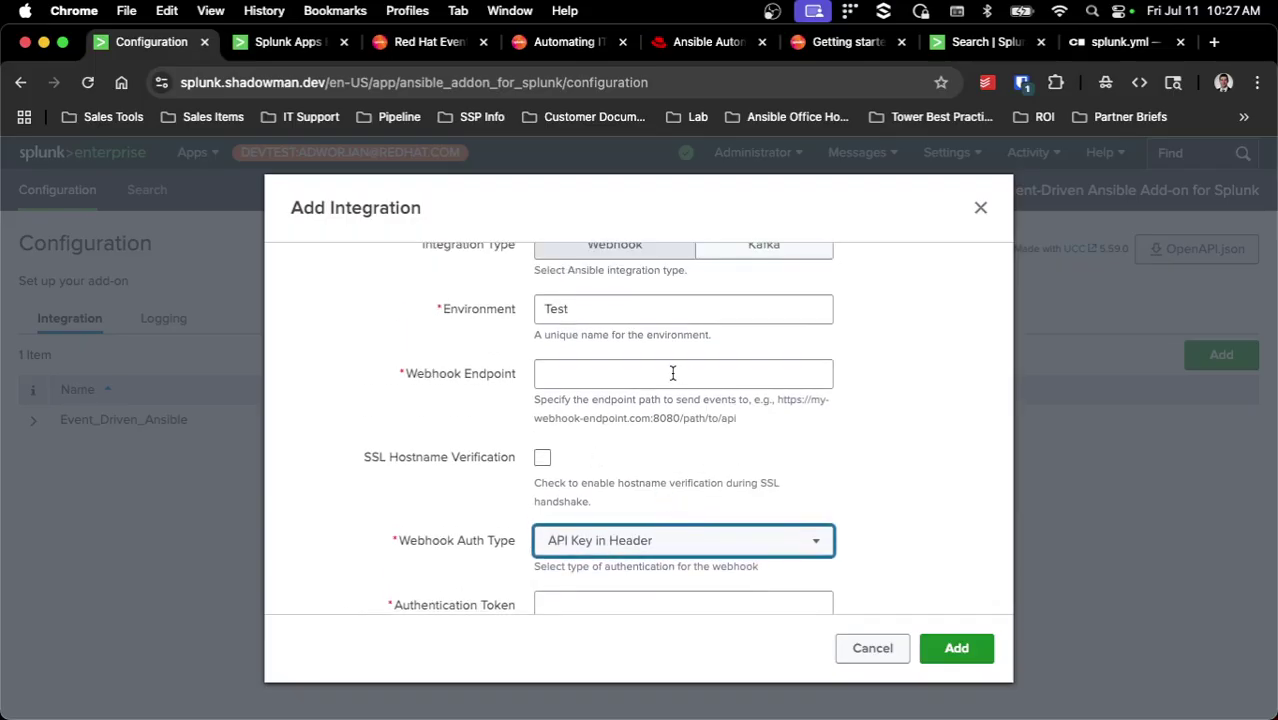
- Create a new Event-Driven Ansible credential named 'Splunk API Token'
left_click(711, 50)
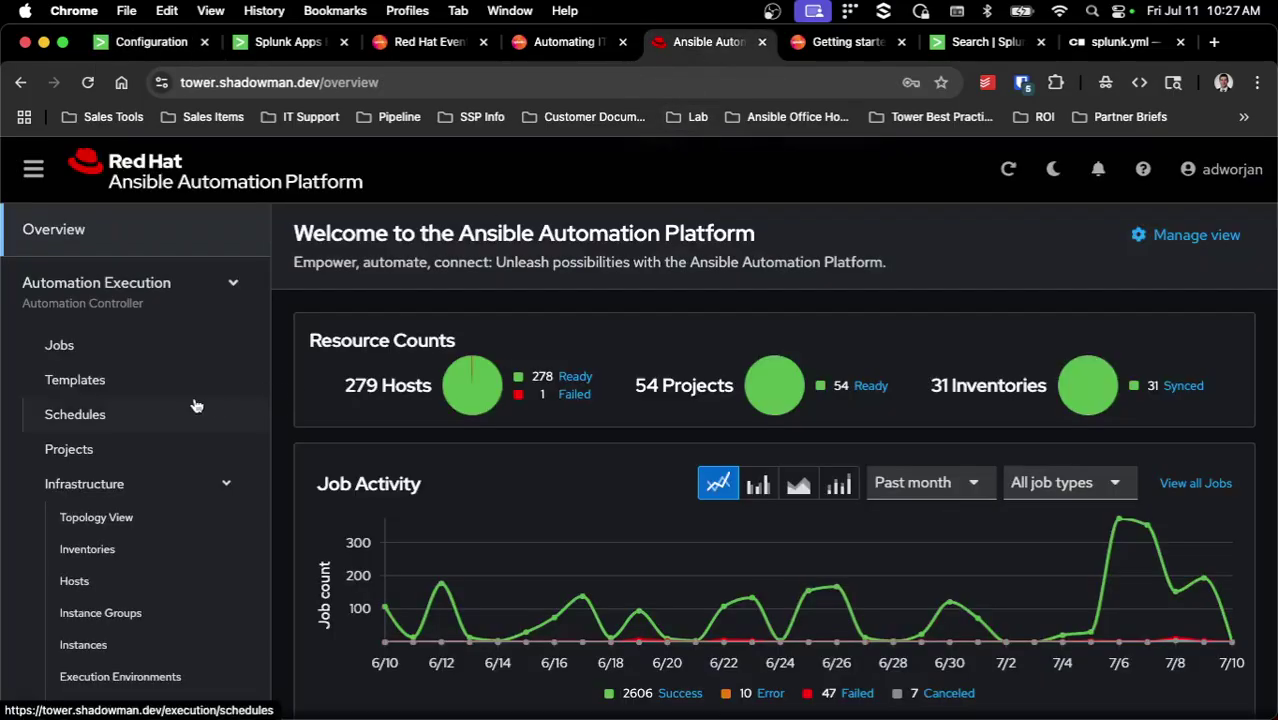
scroll(195, 403, "down", 2)
scroll(196, 404, "down", 10)
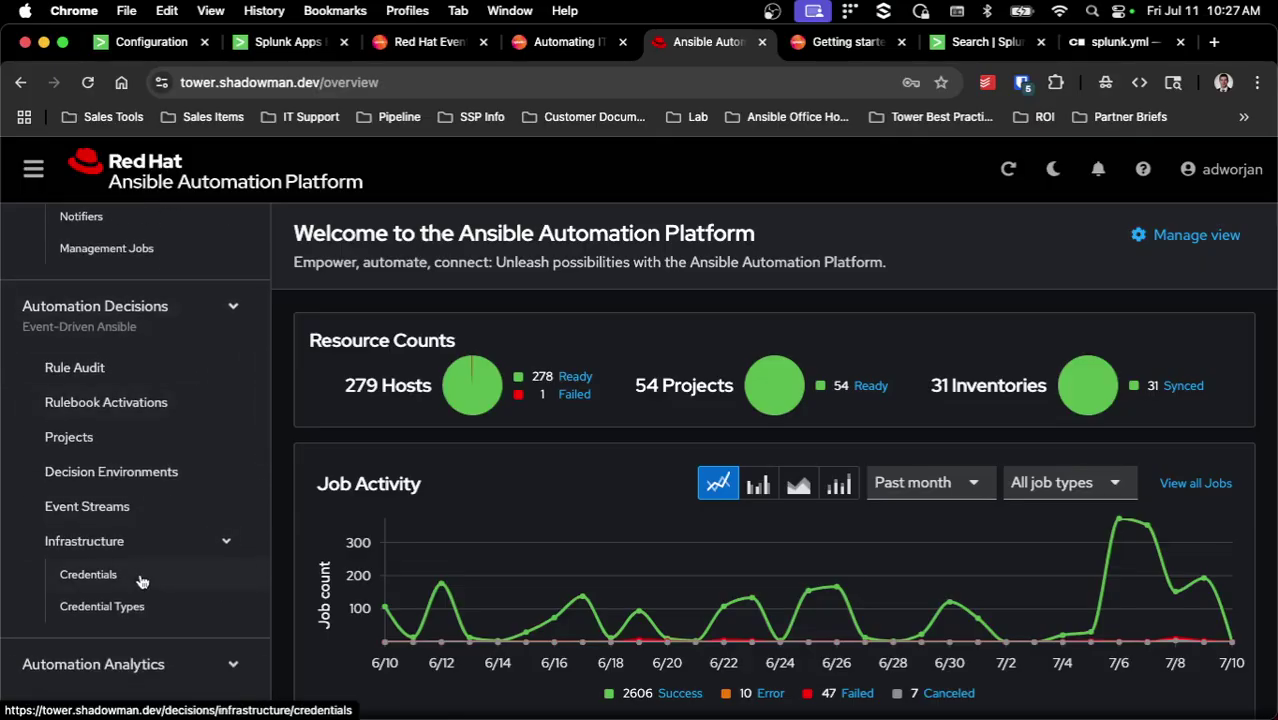
left_click(141, 581)
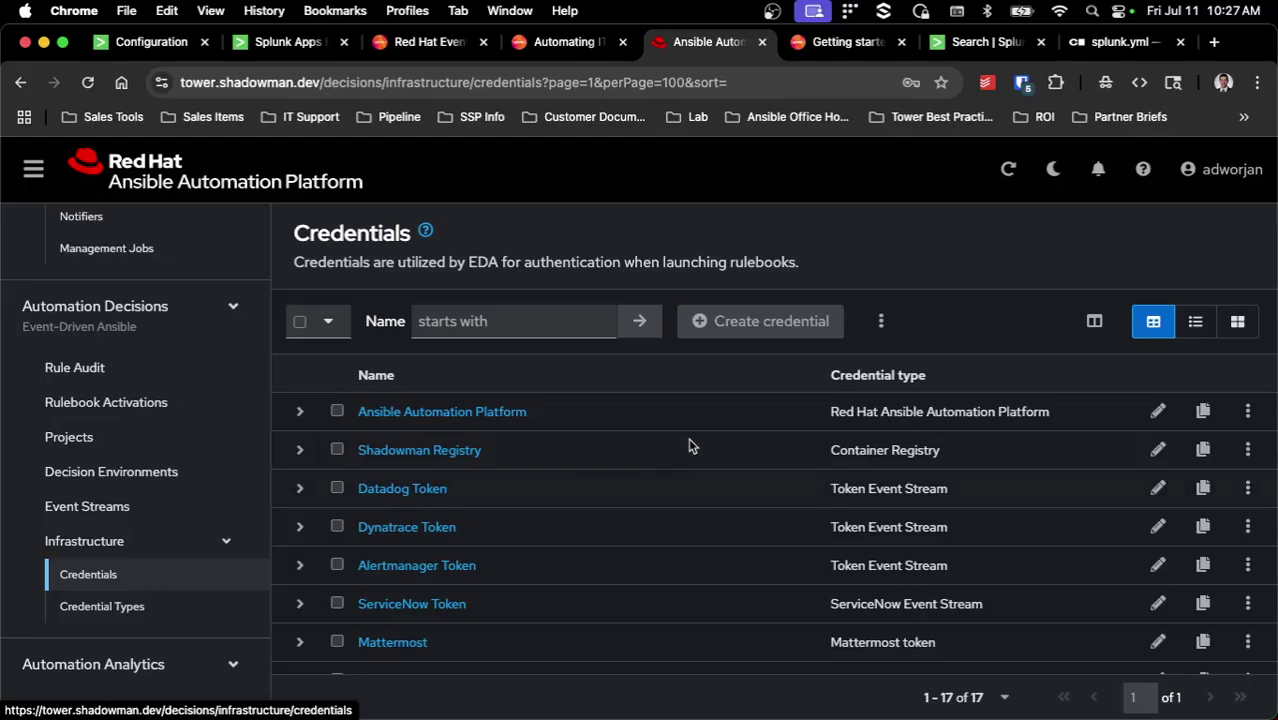
left_click(792, 340)
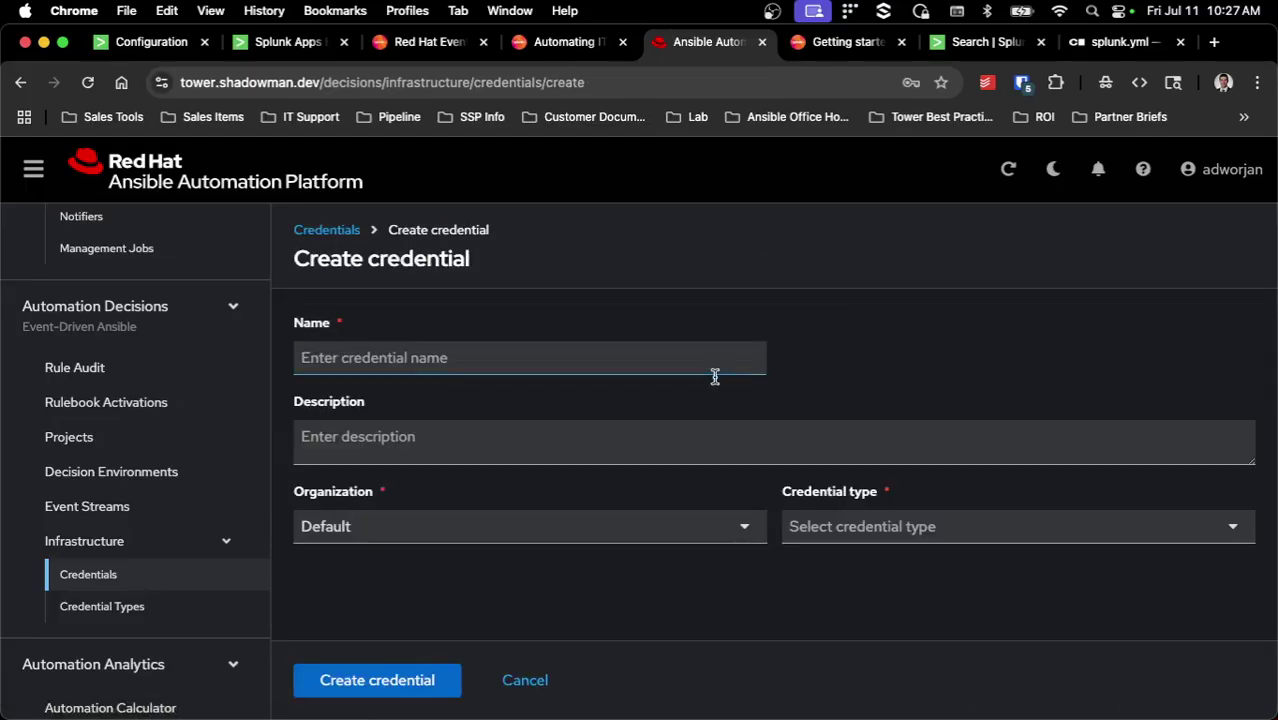
left_click(595, 365)
type("Spl")
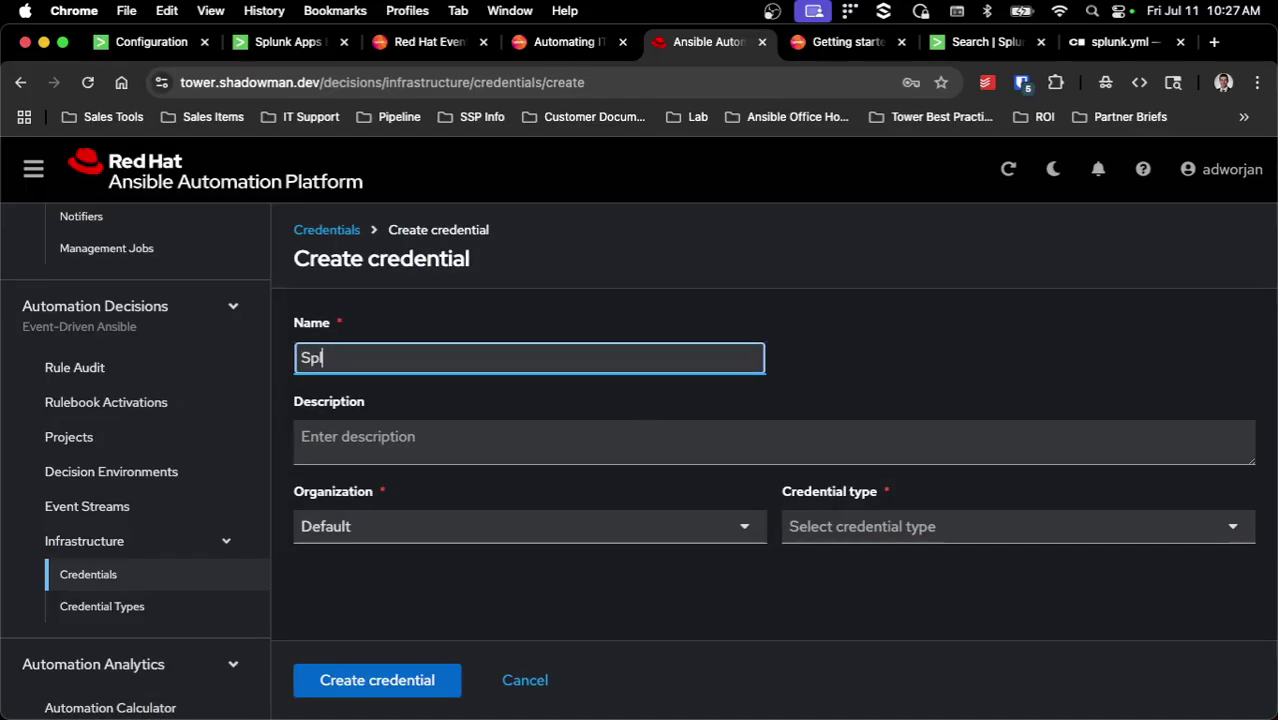
type("unk API Token")
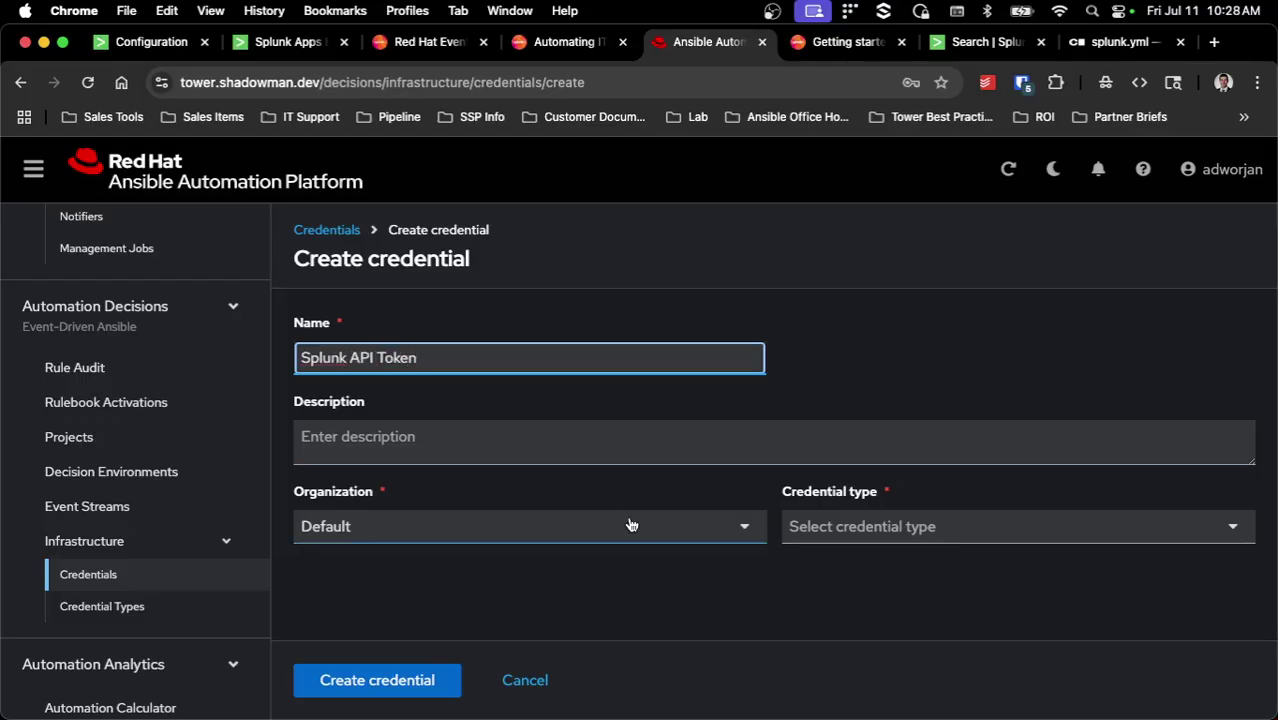
- Assign the credential to organization Infrastructure with credential type Token Event Stream
left_click(631, 525)
left_click(548, 383)
left_click(866, 527)
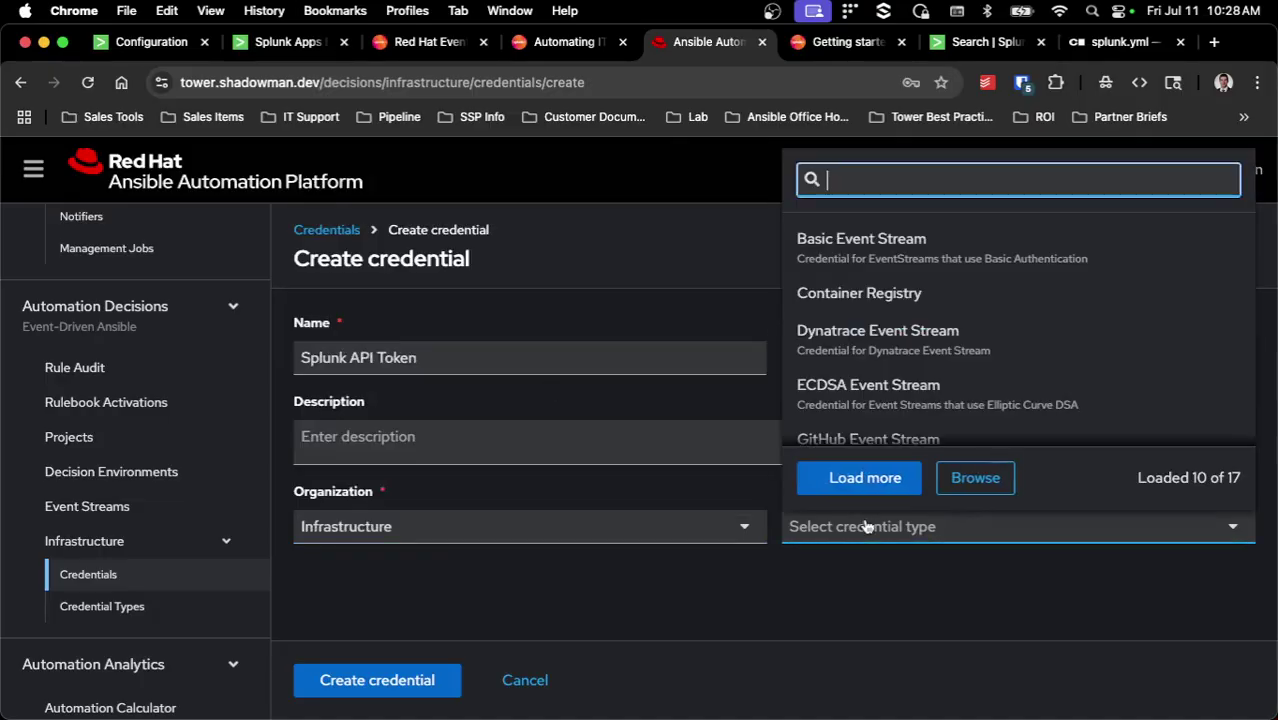
type("token")
left_click(870, 425)
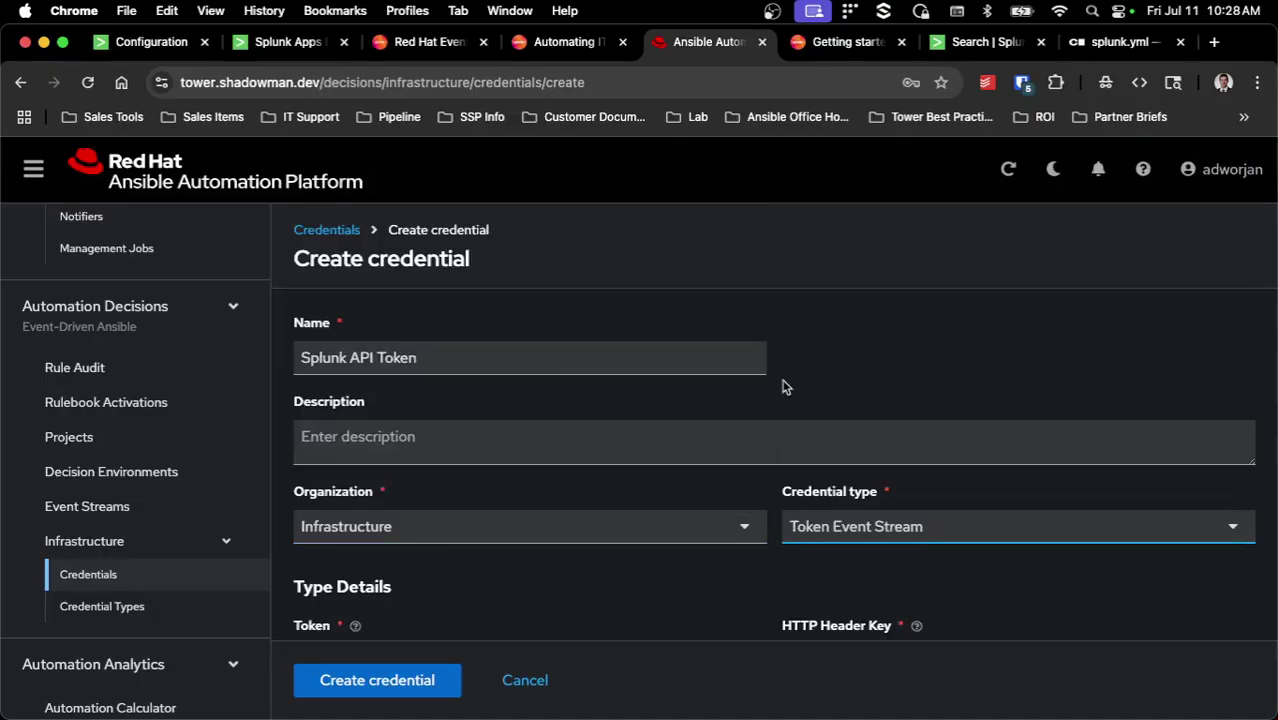
scroll(785, 385, "down", 2)
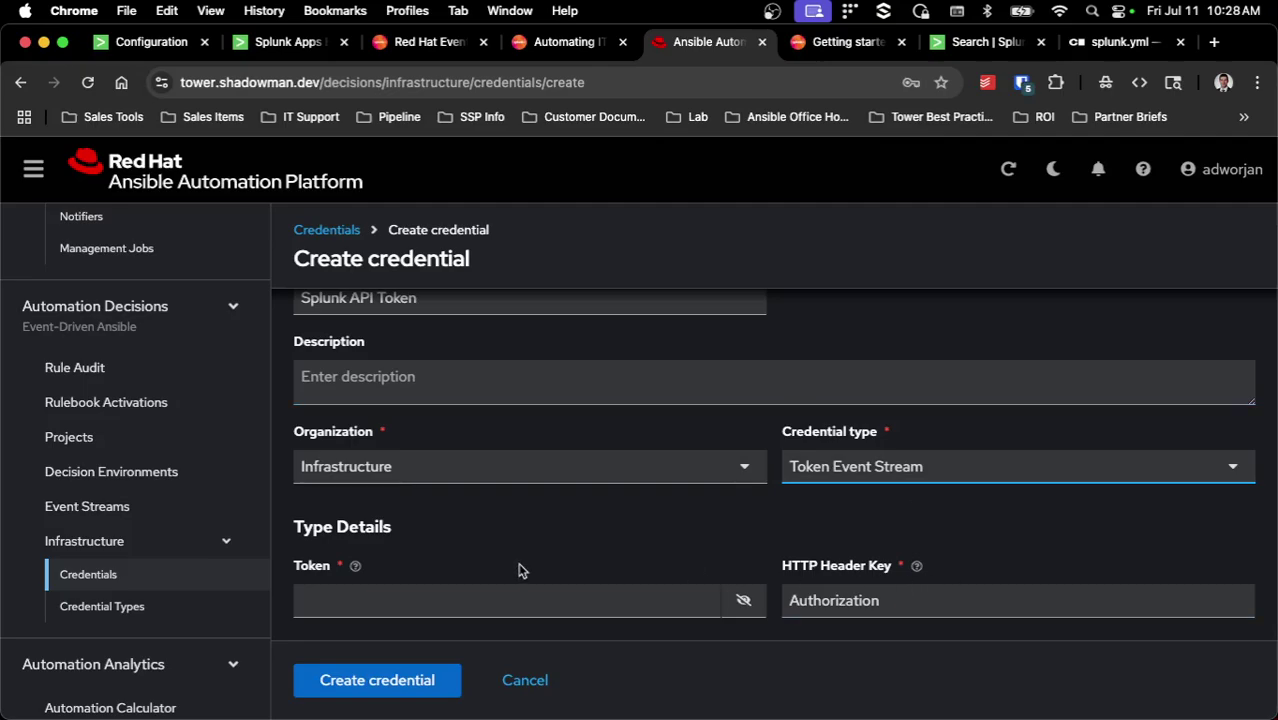
- Generate a new password in Bitwarden and paste it as the credential's token
left_click(428, 588)
left_click(1021, 84)
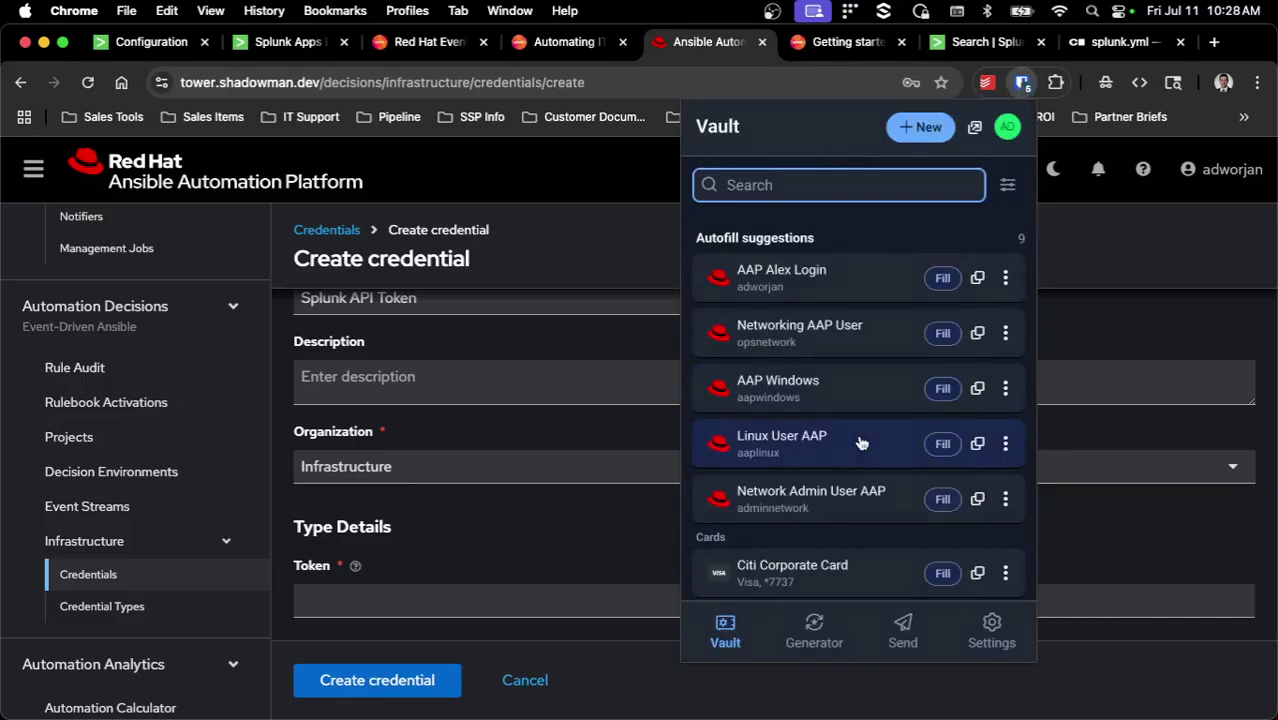
left_click(814, 622)
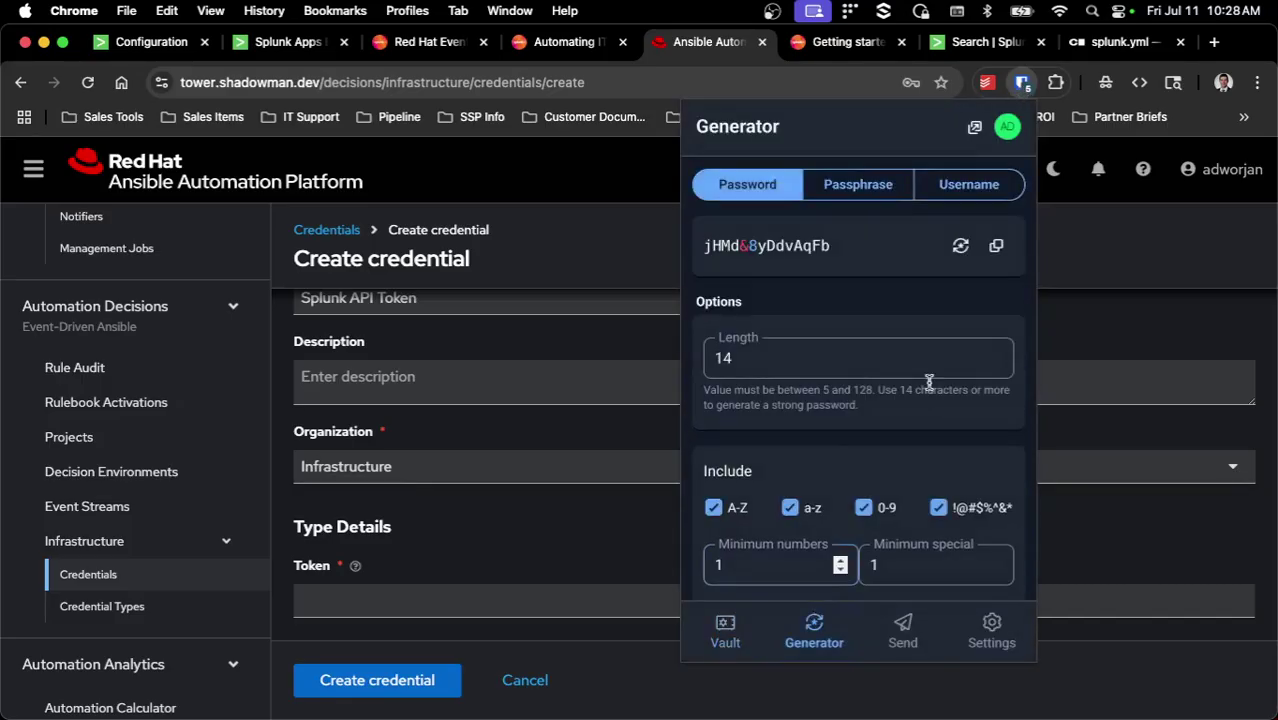
left_click(996, 245)
left_click(1102, 269)
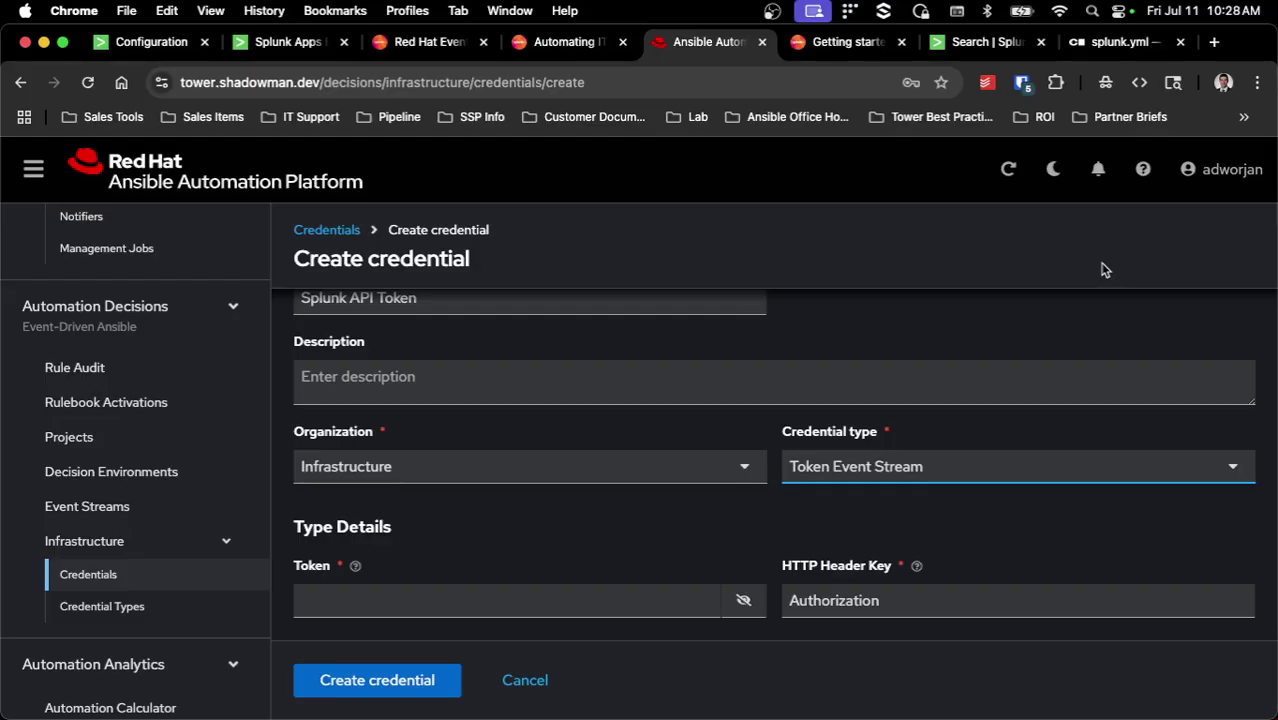
left_click(557, 601)
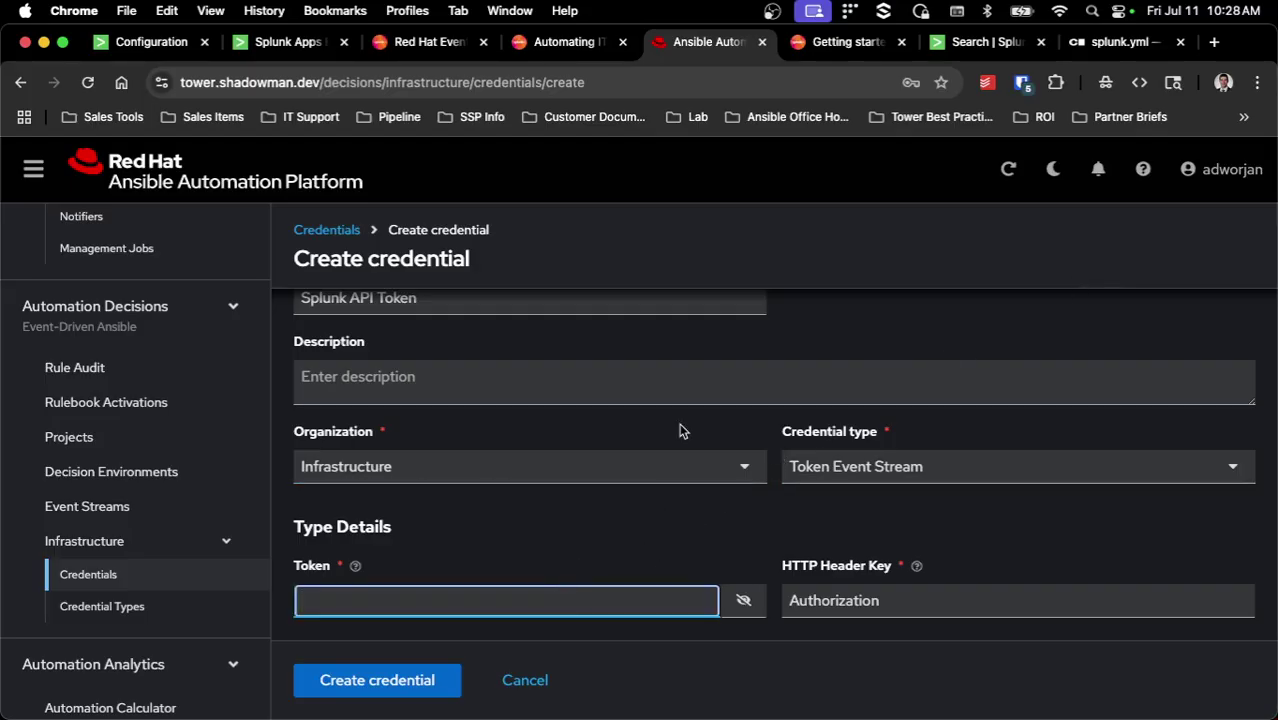
key("super+v")
- Paste the same token into Splunk's Authentication Token field, then go to AAP's Event Streams list
left_click(150, 42)
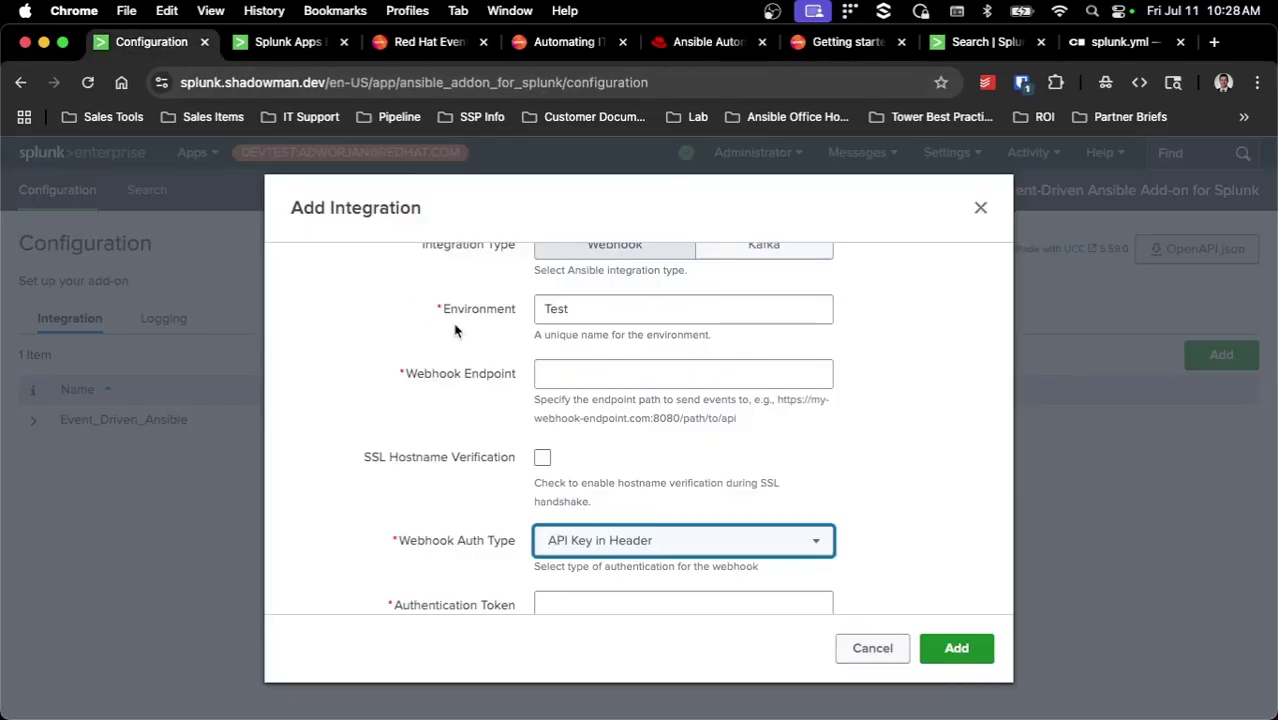
scroll(551, 413, "down", 2)
left_click(628, 537)
key("super+v")
scroll(628, 542, "up", 1)
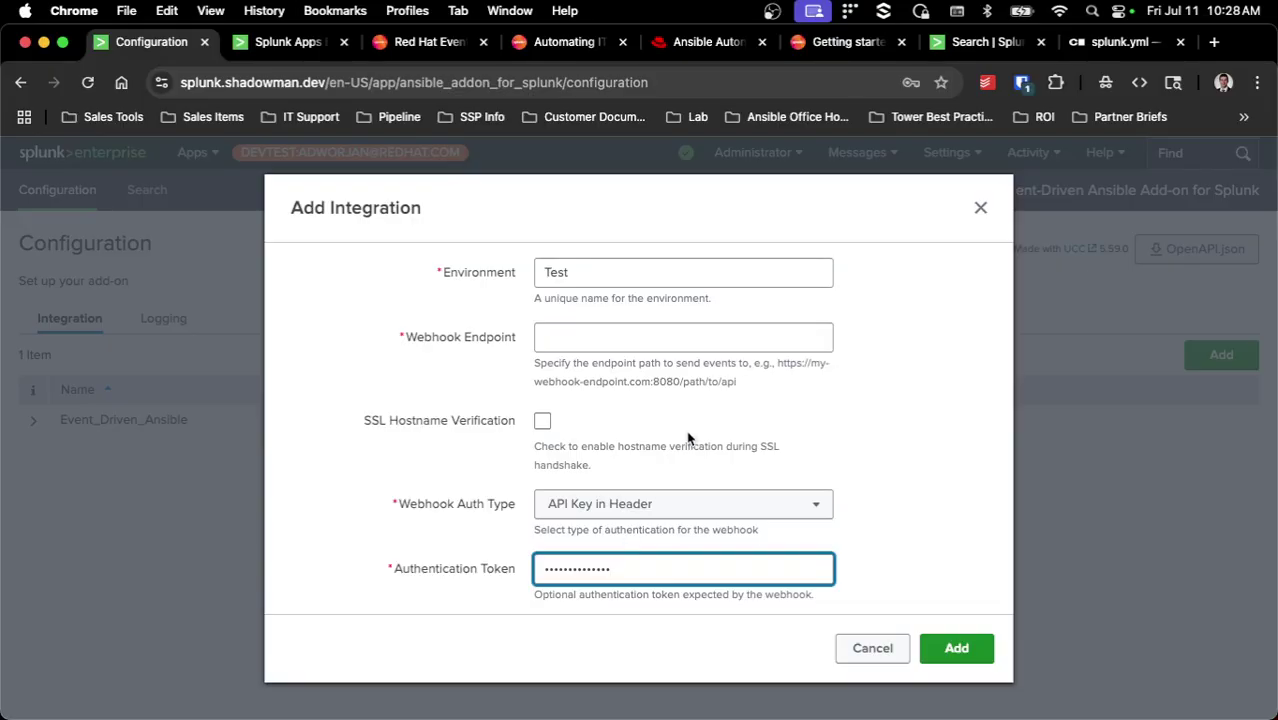
left_click(714, 55)
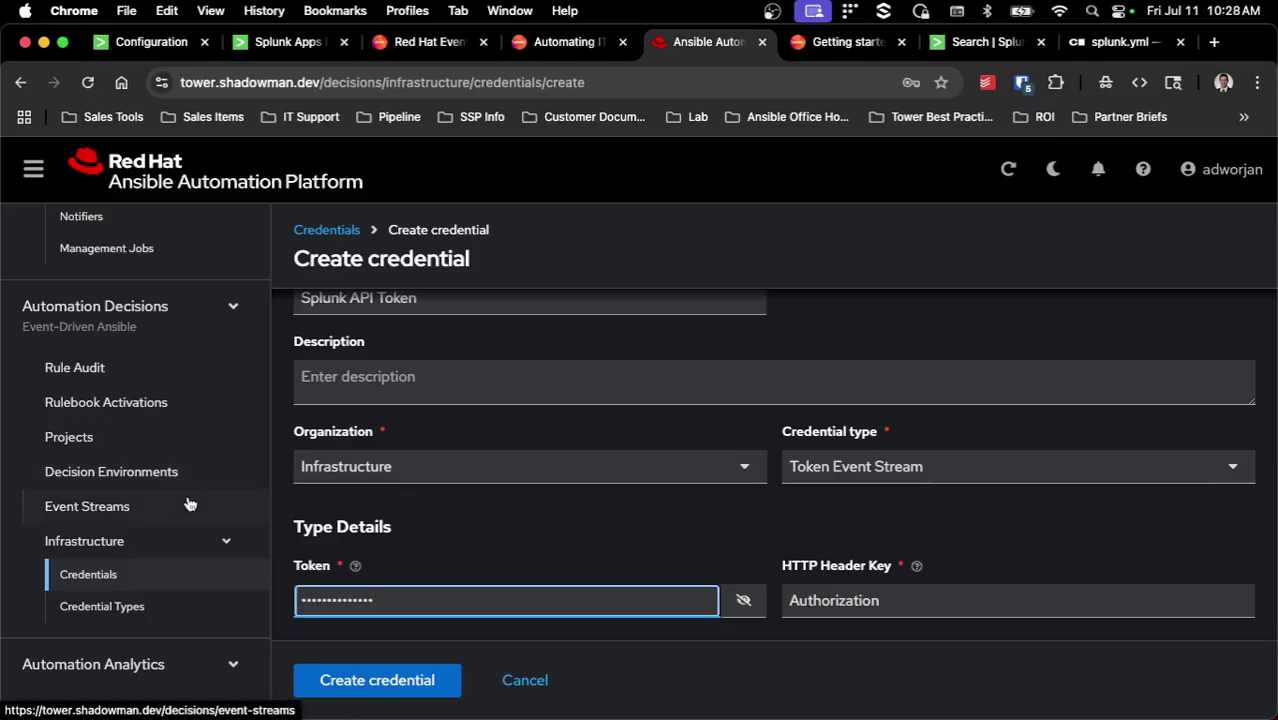
left_click(190, 503)
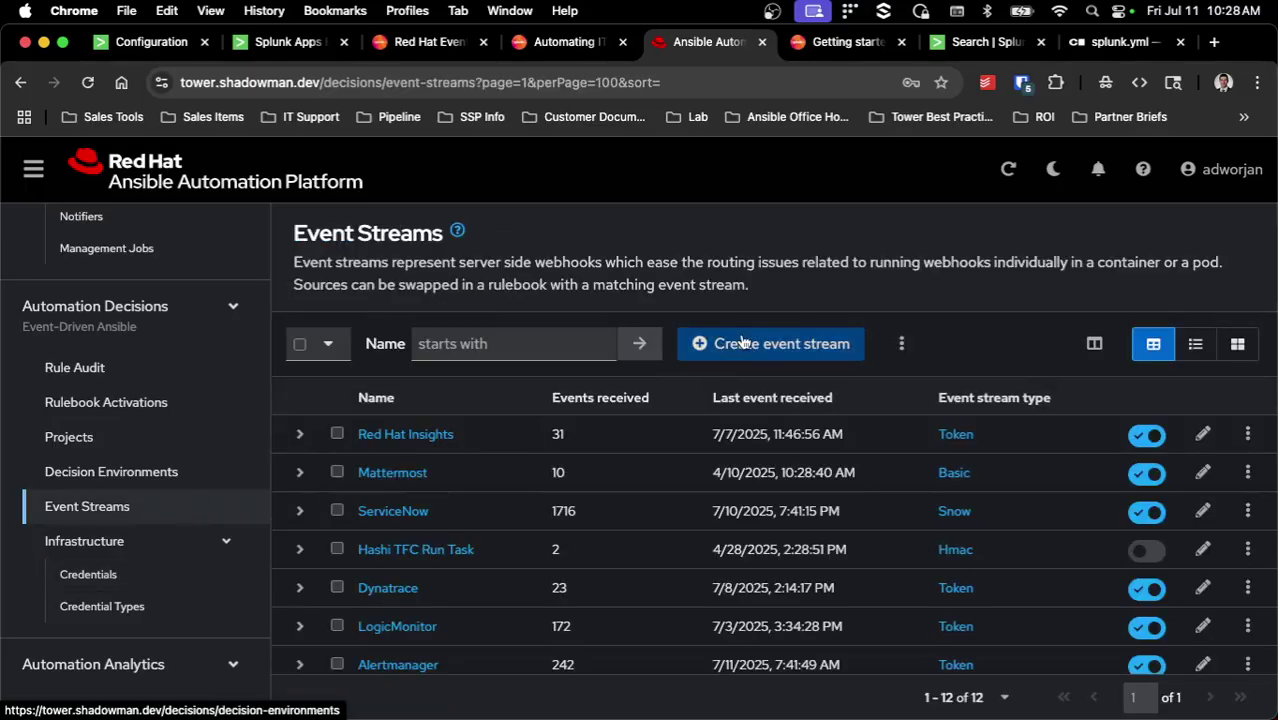
- Draft a Token Event Stream 'Solunk' using the Splunk credential, organization Infrastructure, forwarding off
left_click(762, 340)
left_click(641, 436)
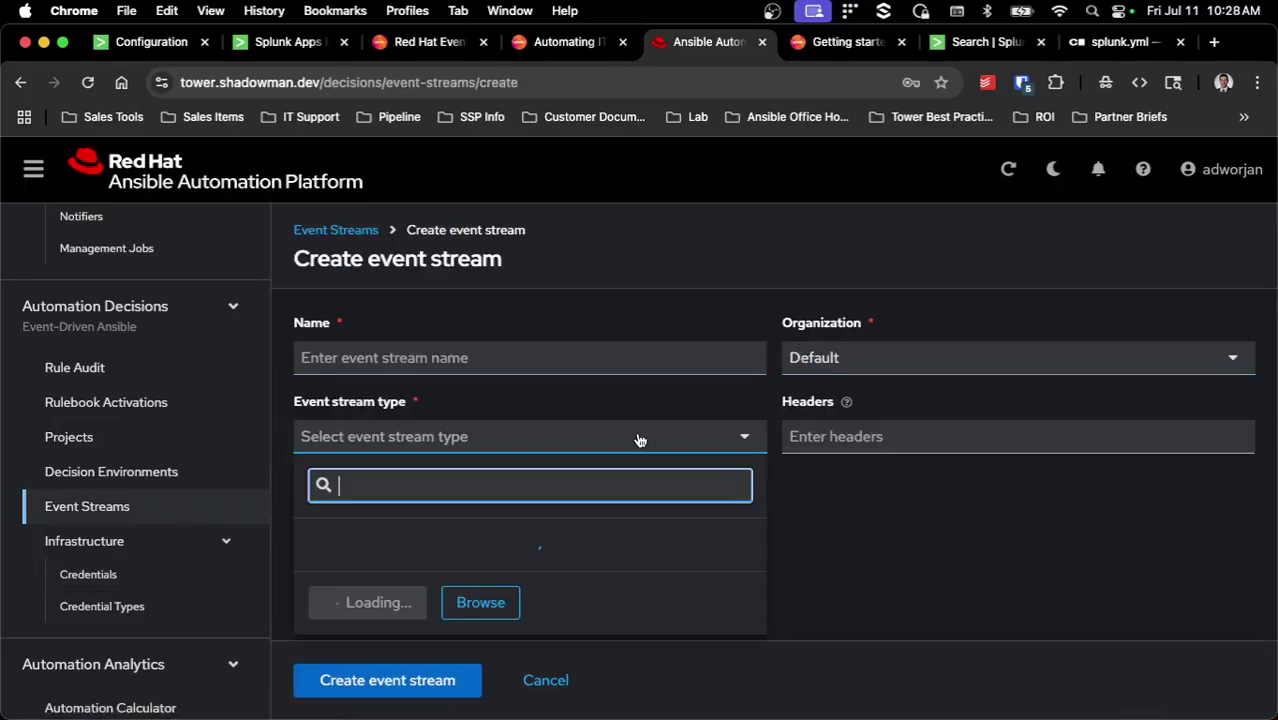
type("token")
left_click(516, 542)
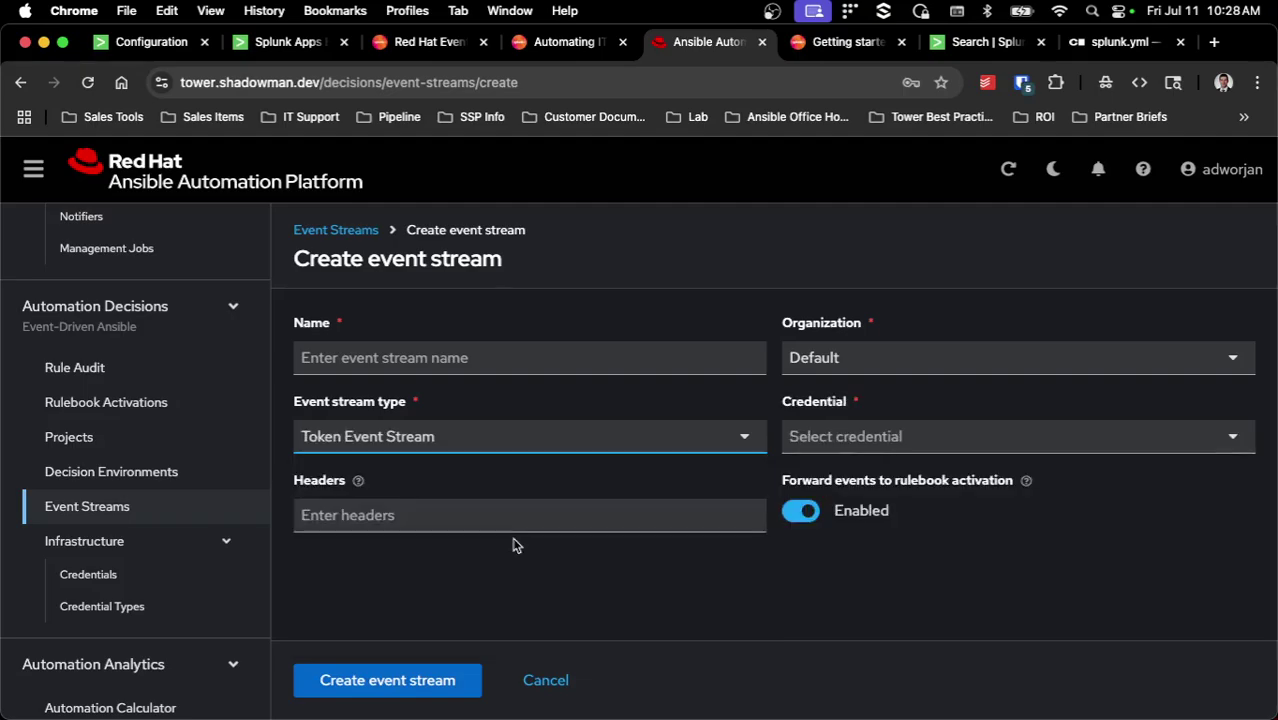
left_click(890, 438)
type("splu")
left_click(887, 540)
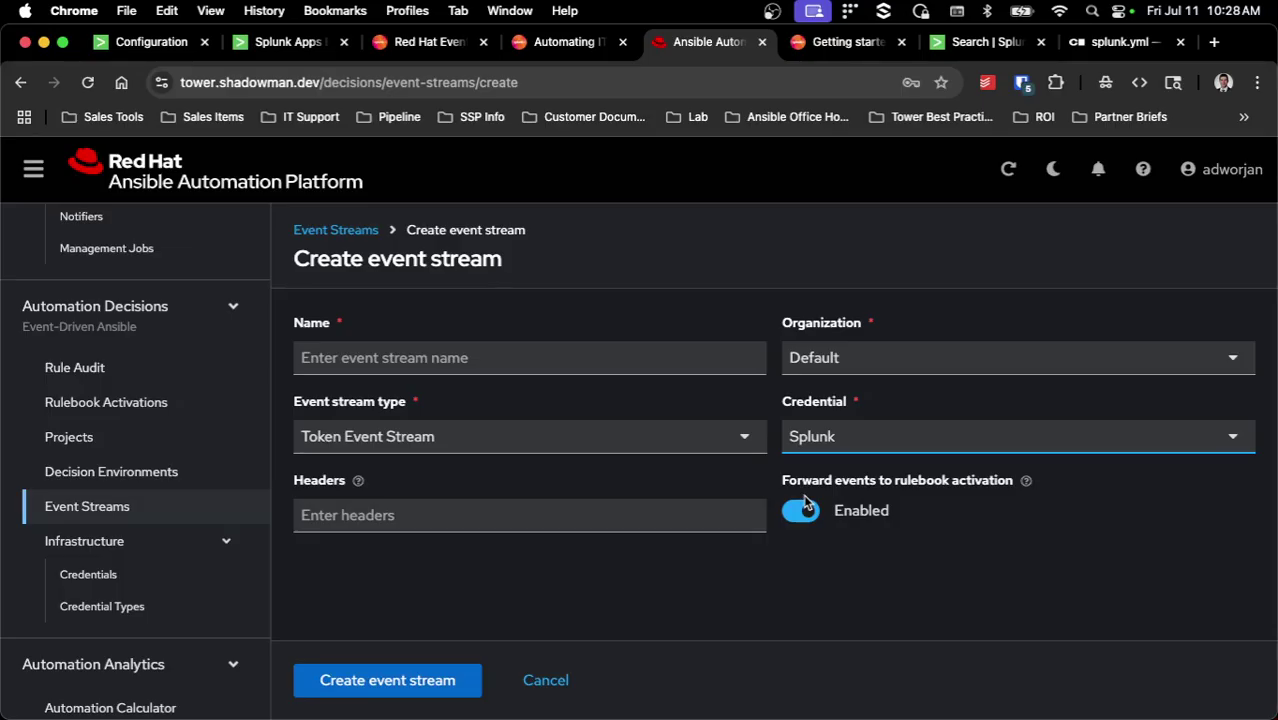
left_click(625, 354)
type("So")
type("lunk")
left_click(947, 352)
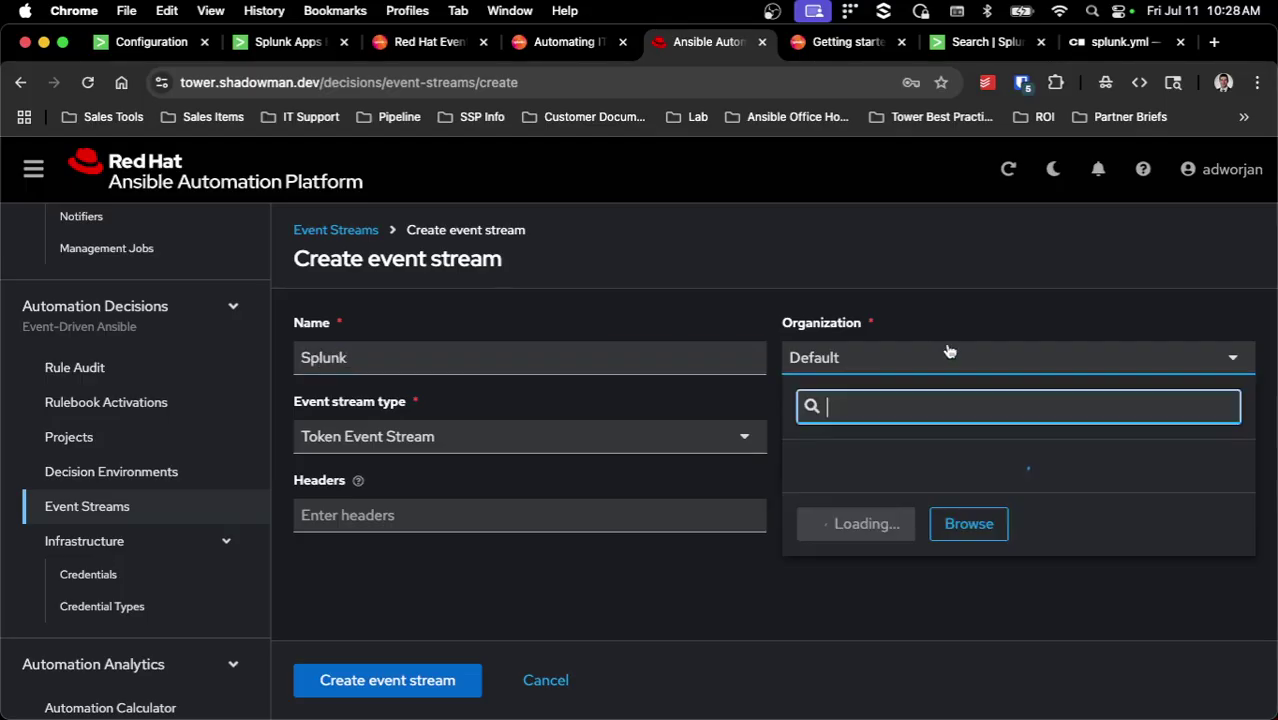
left_click(807, 588)
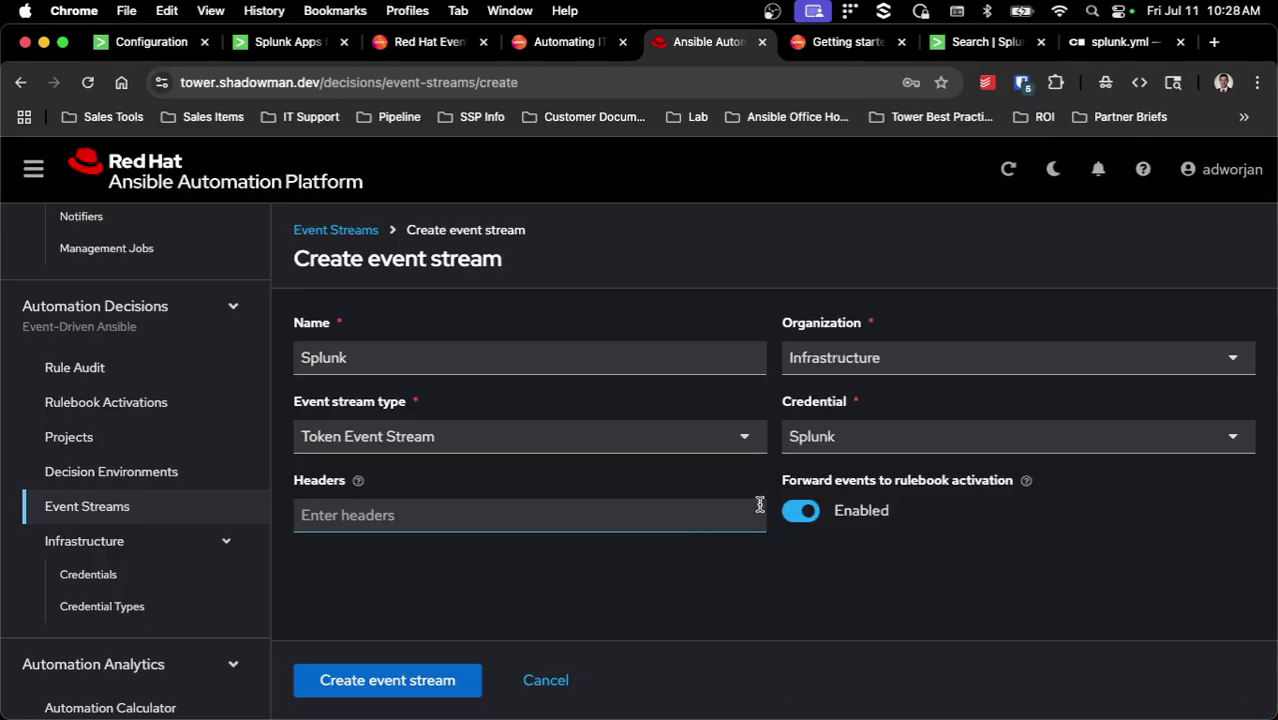
left_click(803, 511)
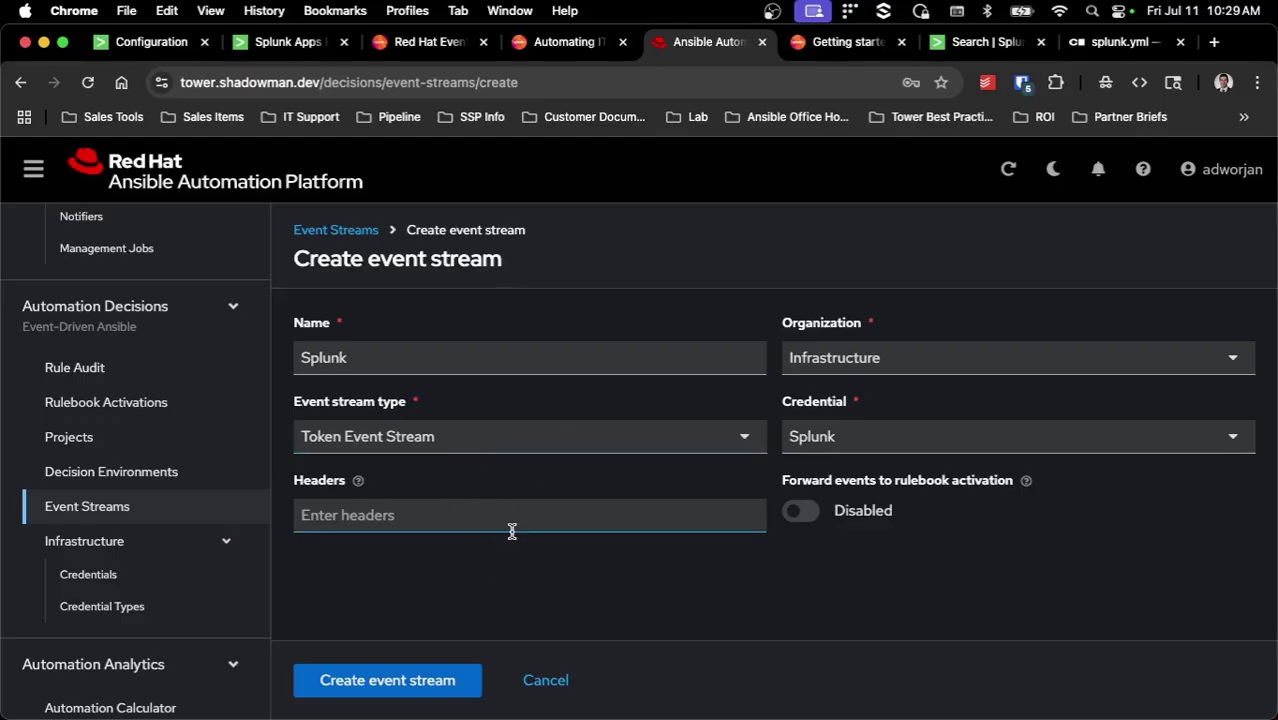
- Open the existing Splunk event stream's details and copy its webhook URL
left_click(222, 508)
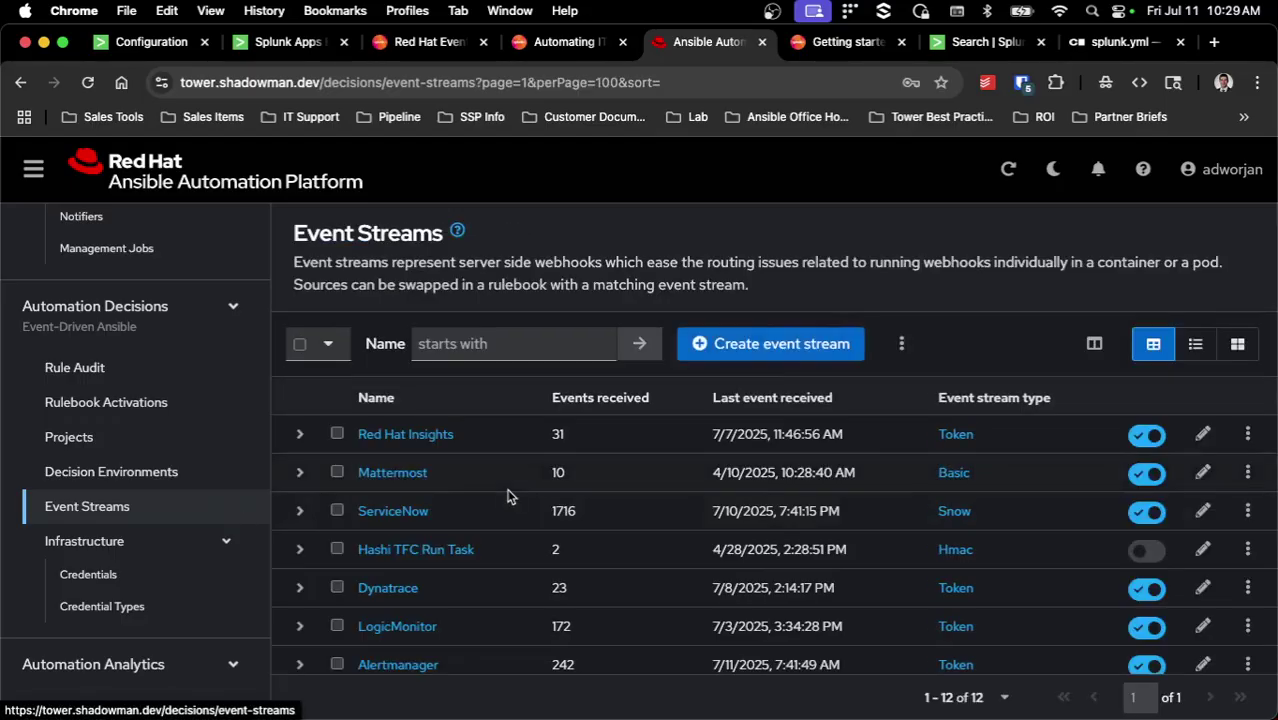
scroll(510, 497, "down", 5)
left_click(397, 656)
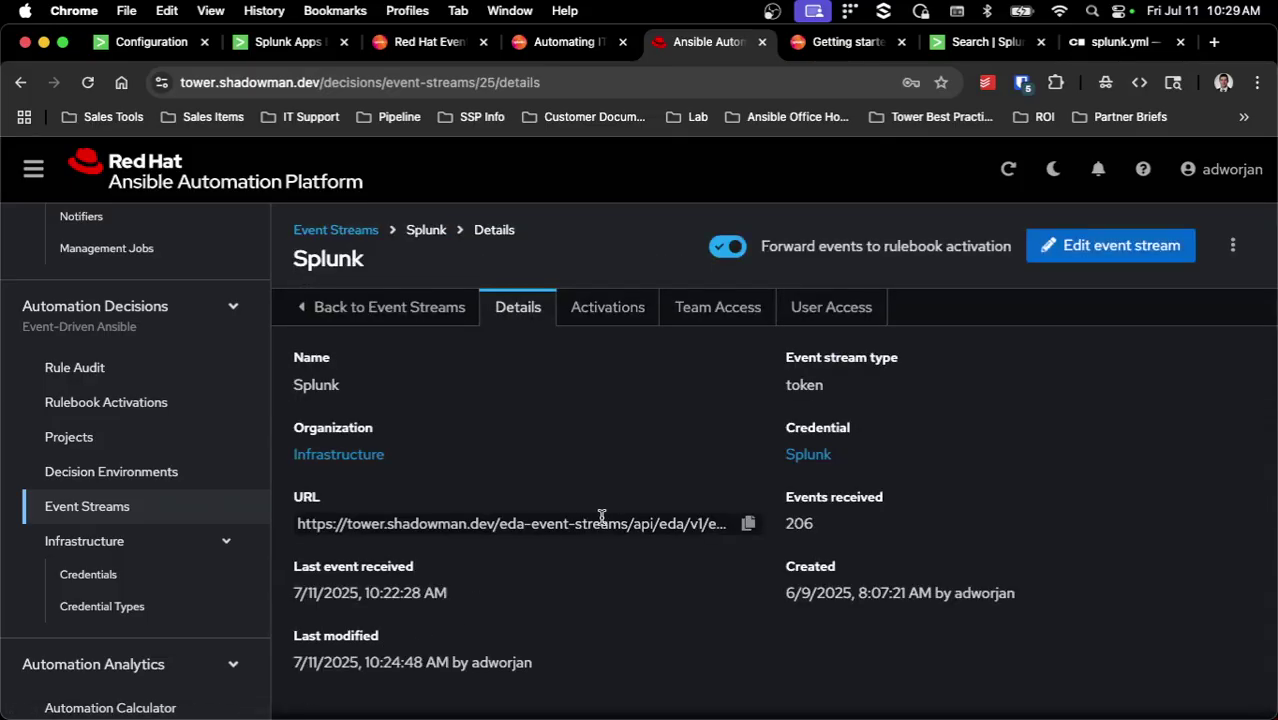
left_click(748, 523)
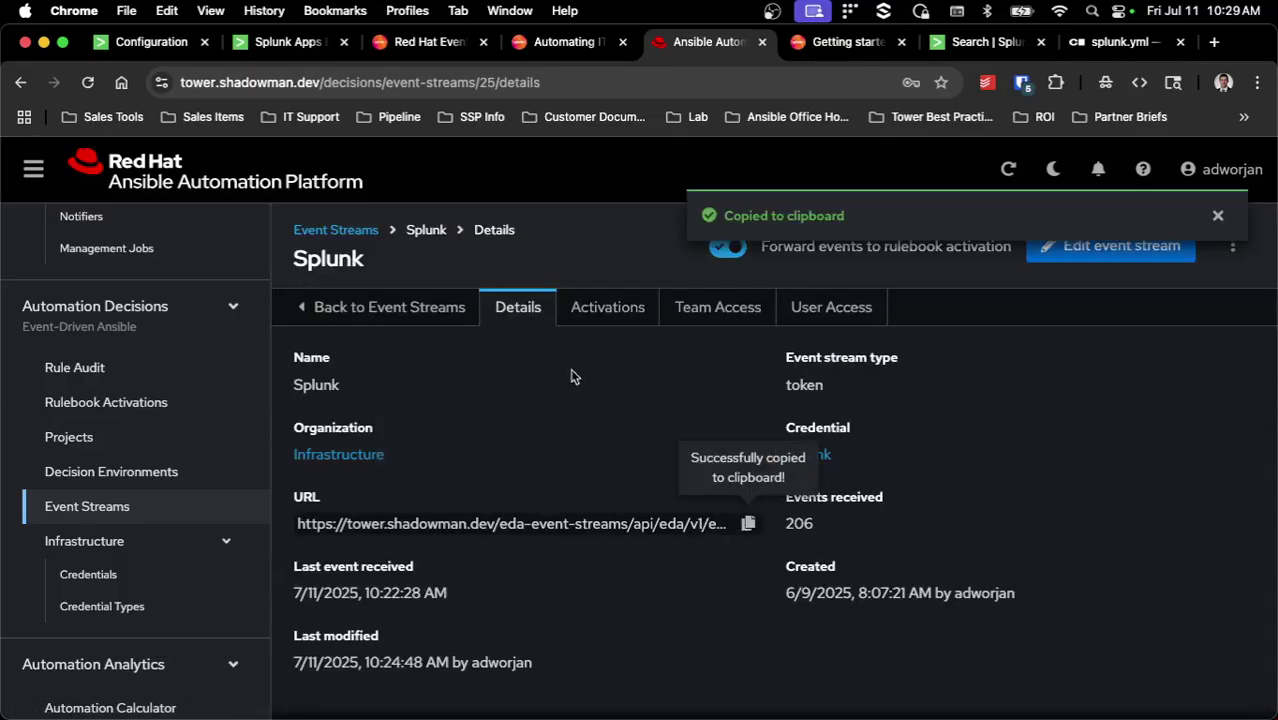
- Paste the event stream URL as Webhook Endpoint, enable SSL hostname verification, then cancel the integration
left_click(150, 43)
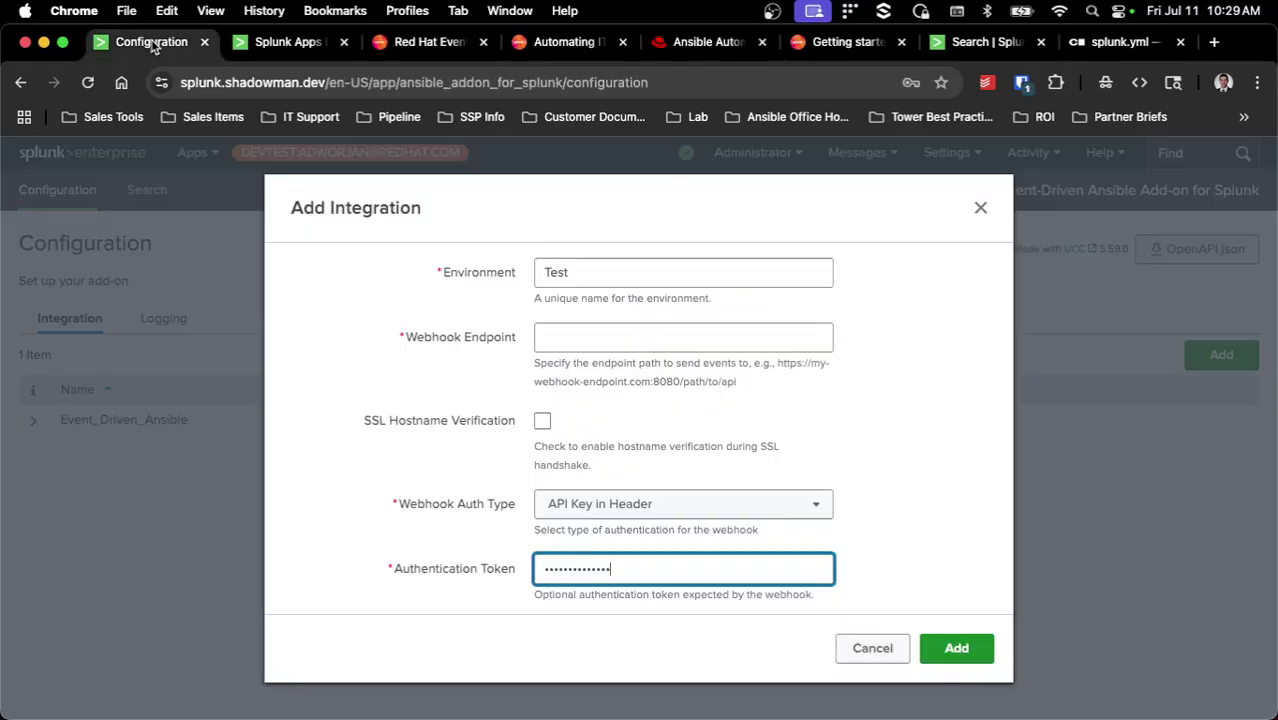
left_click(620, 332)
key("super+v")
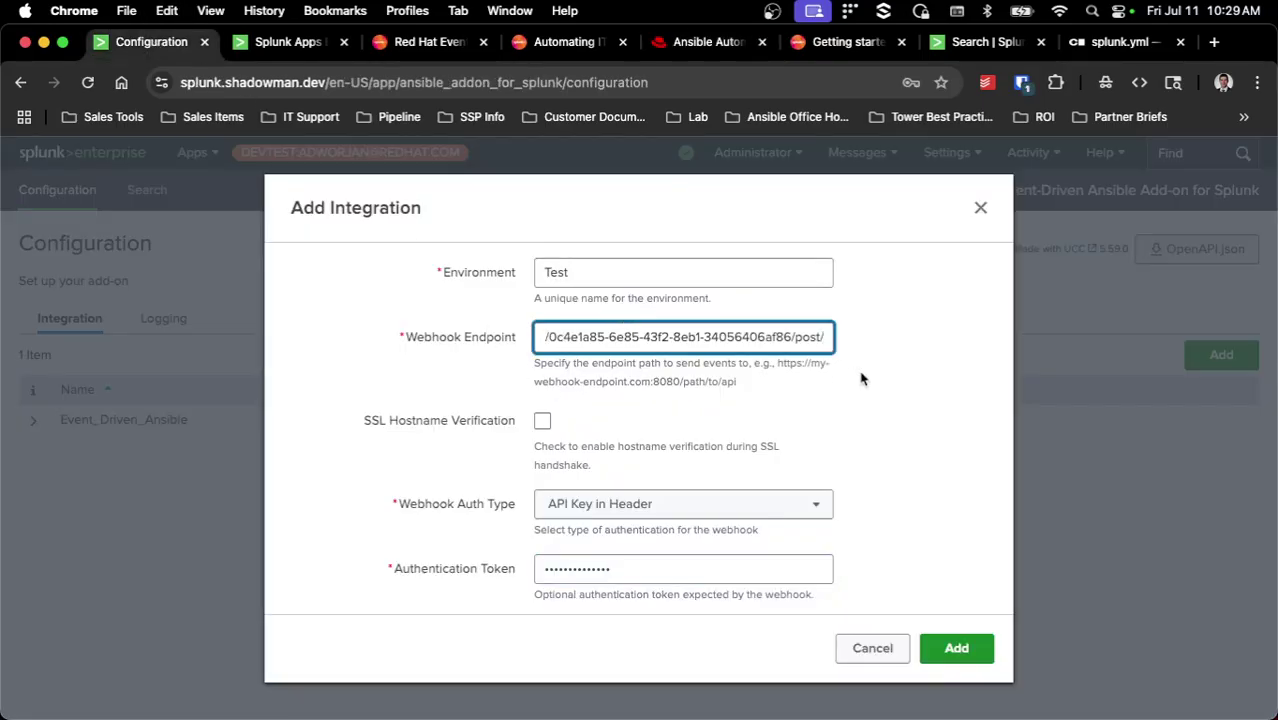
scroll(863, 378, "down", 1)
left_click(542, 380)
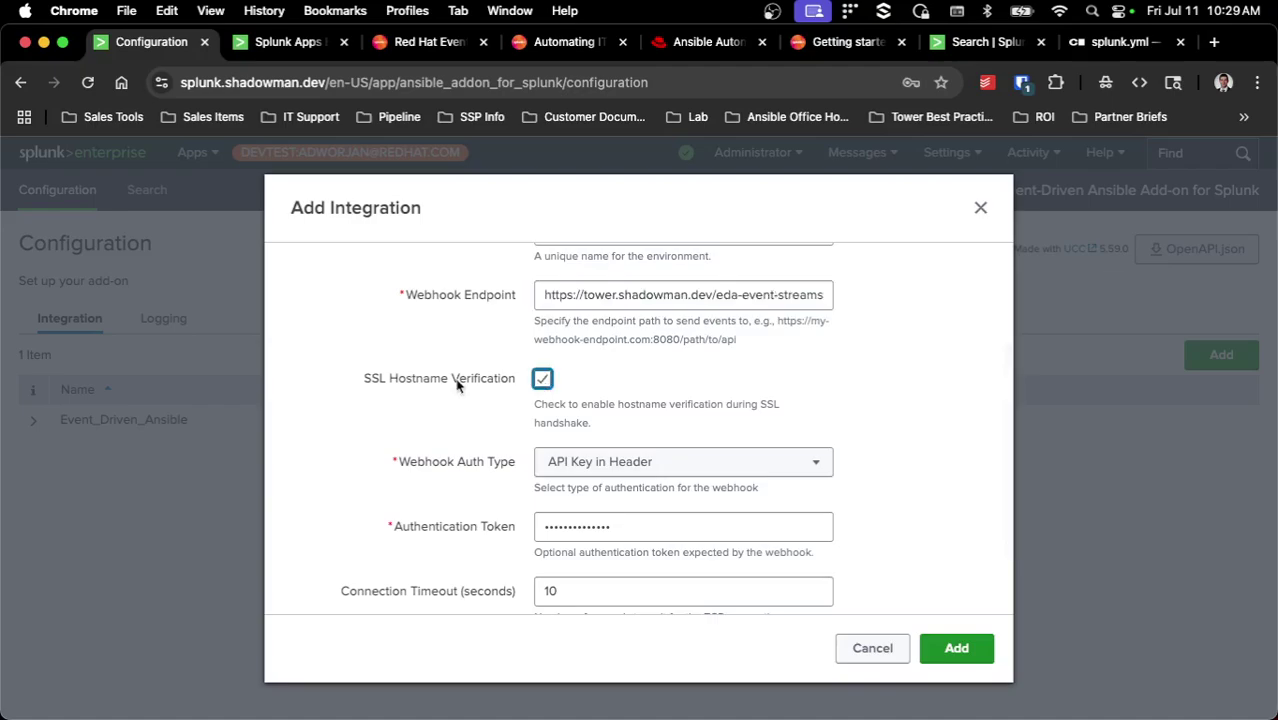
scroll(457, 386, "down", 2)
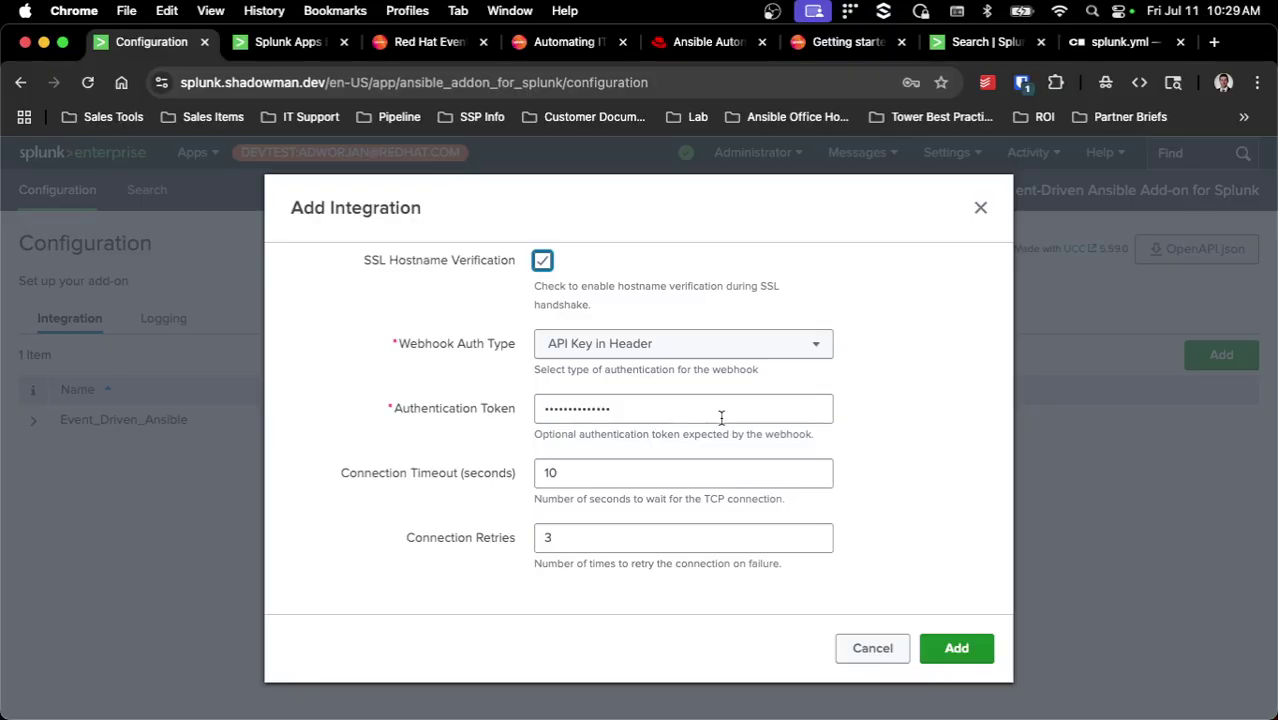
left_click(867, 648)
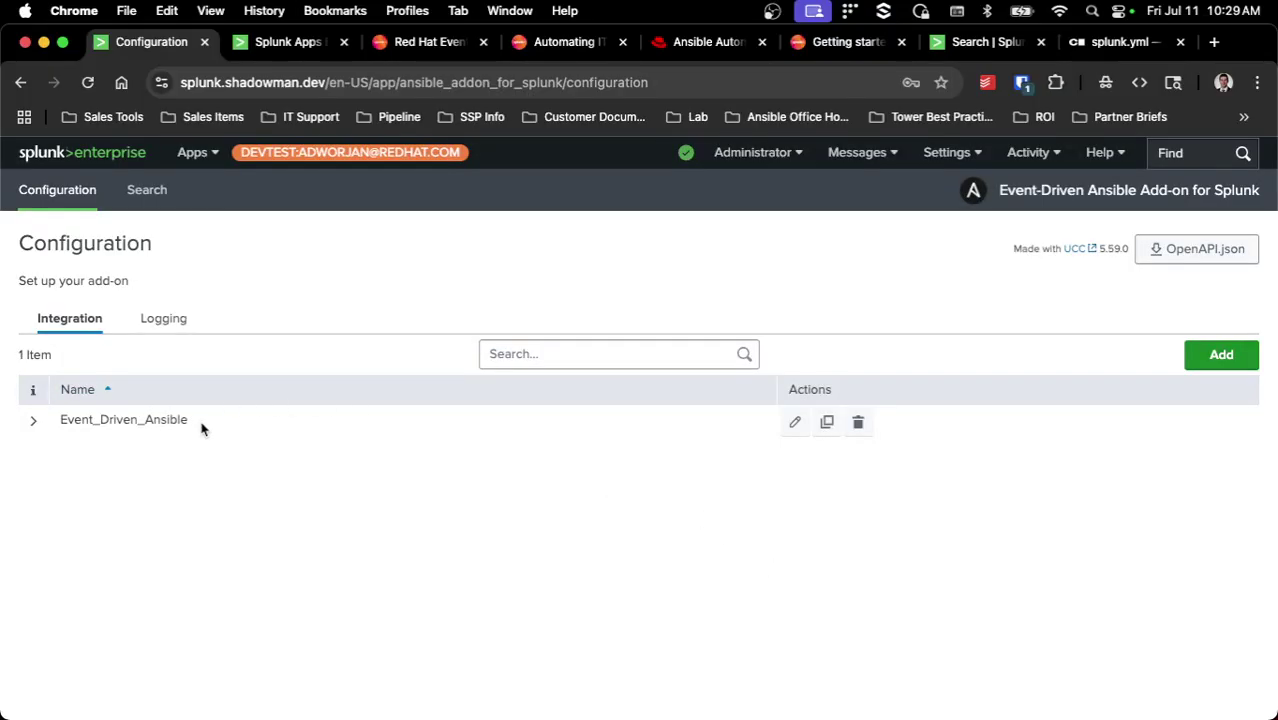
- Switch off and confirm disabling event forwarding on AAP's Splunk event stream
left_click(686, 44)
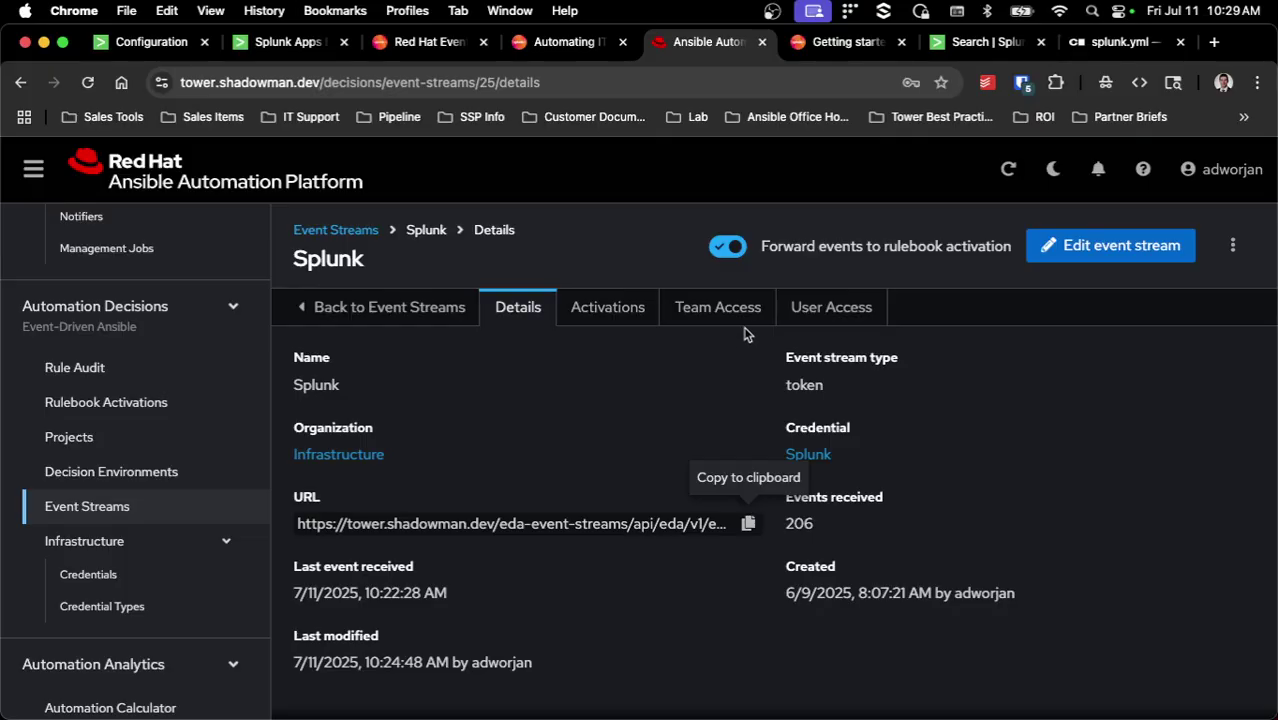
left_click(737, 248)
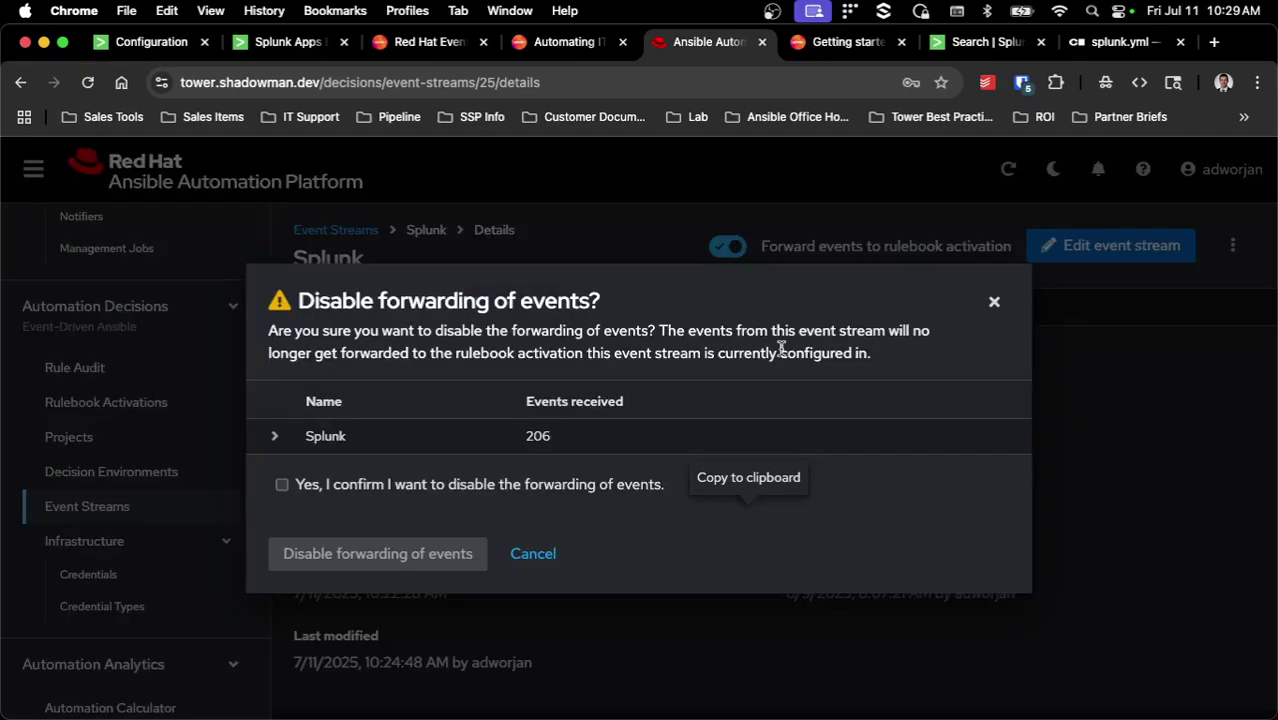
left_click(528, 486)
left_click(438, 550)
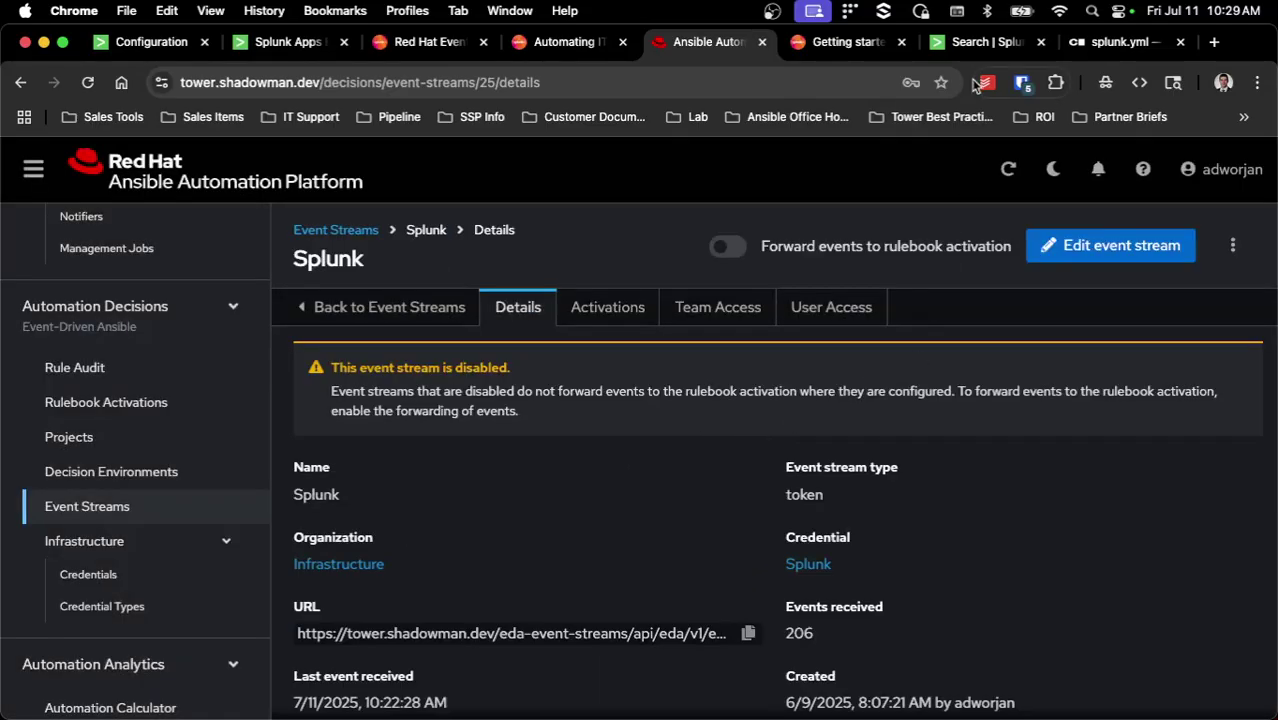
left_click(975, 43)
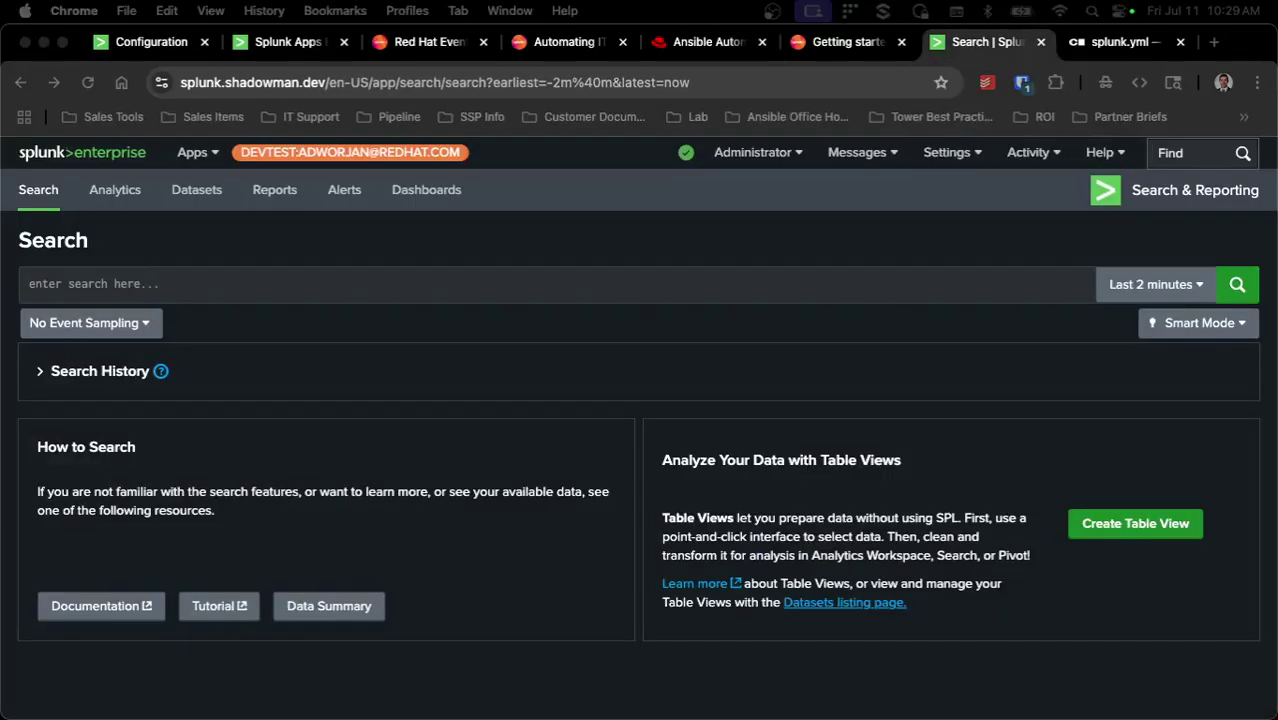
- Run the search index="rhellogs" process=useradd UID=* and bring up the Save As options
left_click(633, 278)
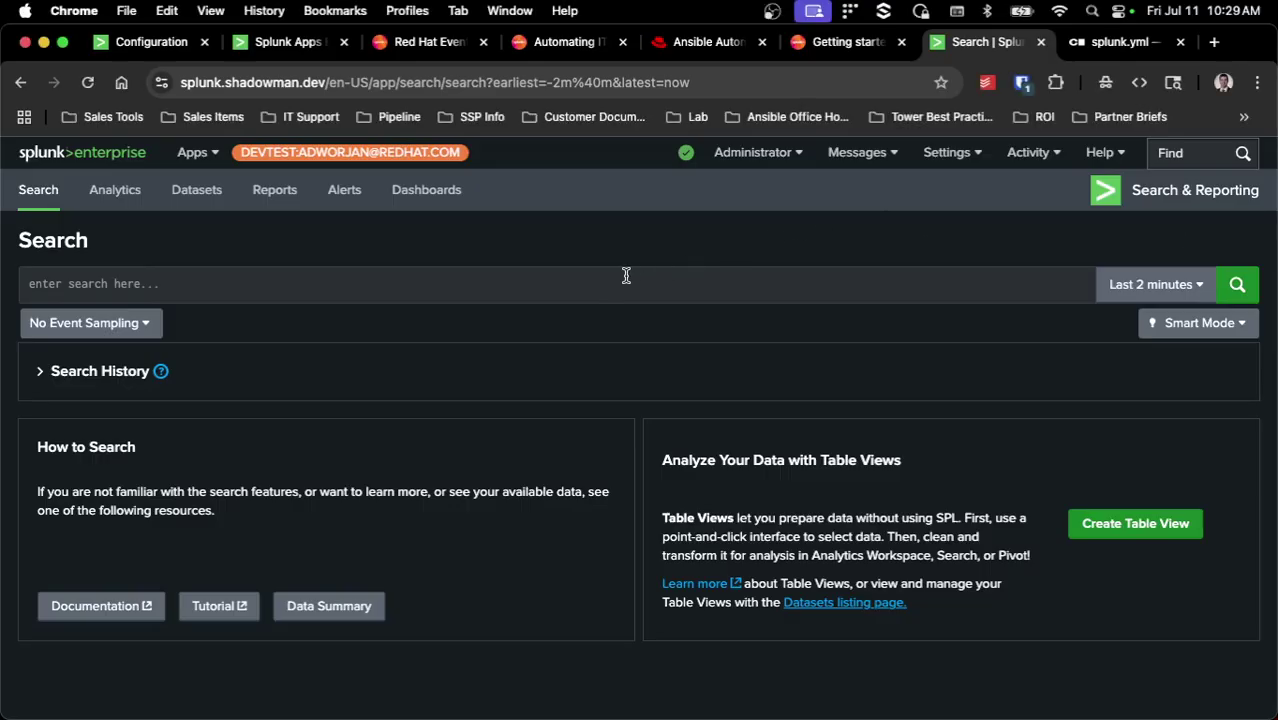
key("super+v")
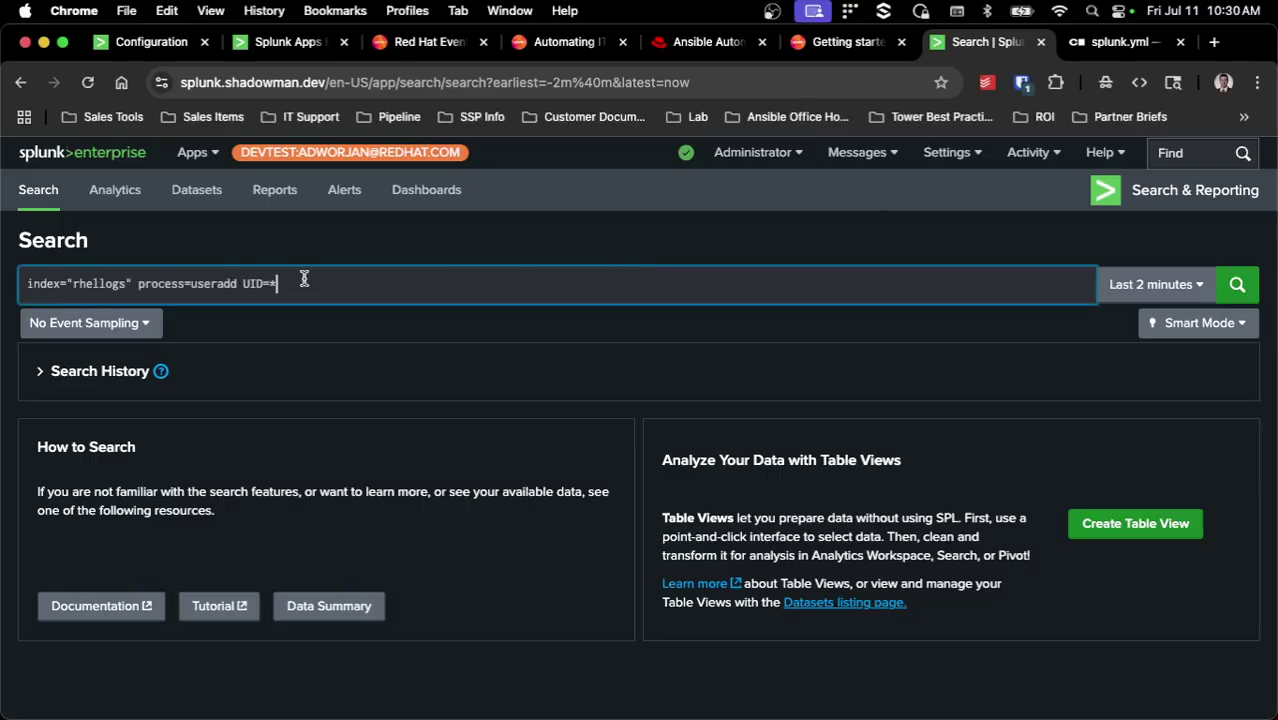
double_click(78, 285)
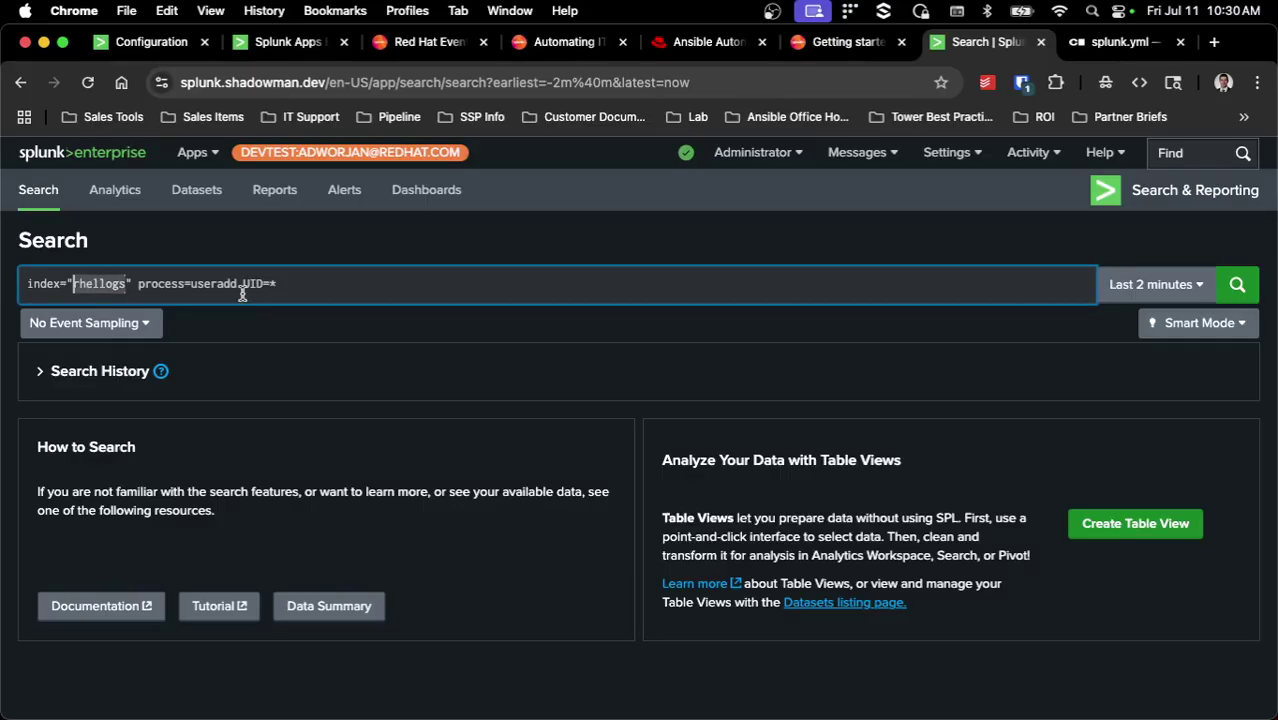
double_click(155, 285)
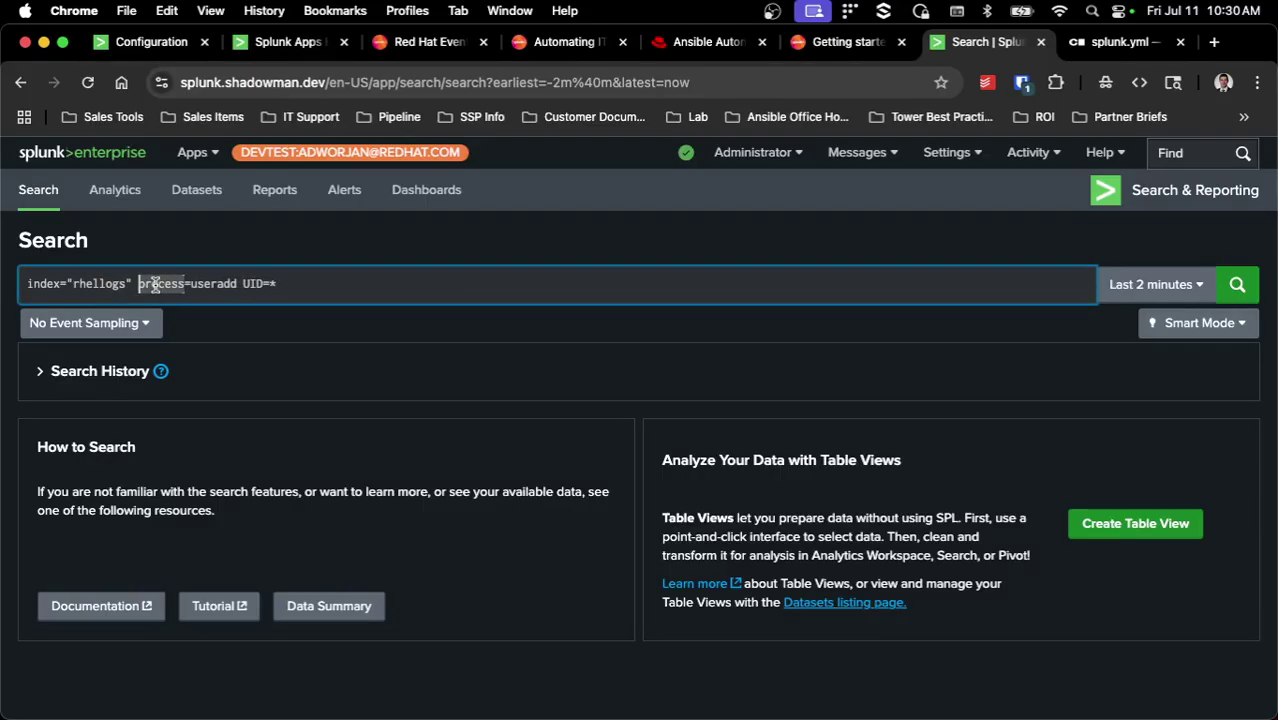
double_click(212, 284)
left_click(279, 284)
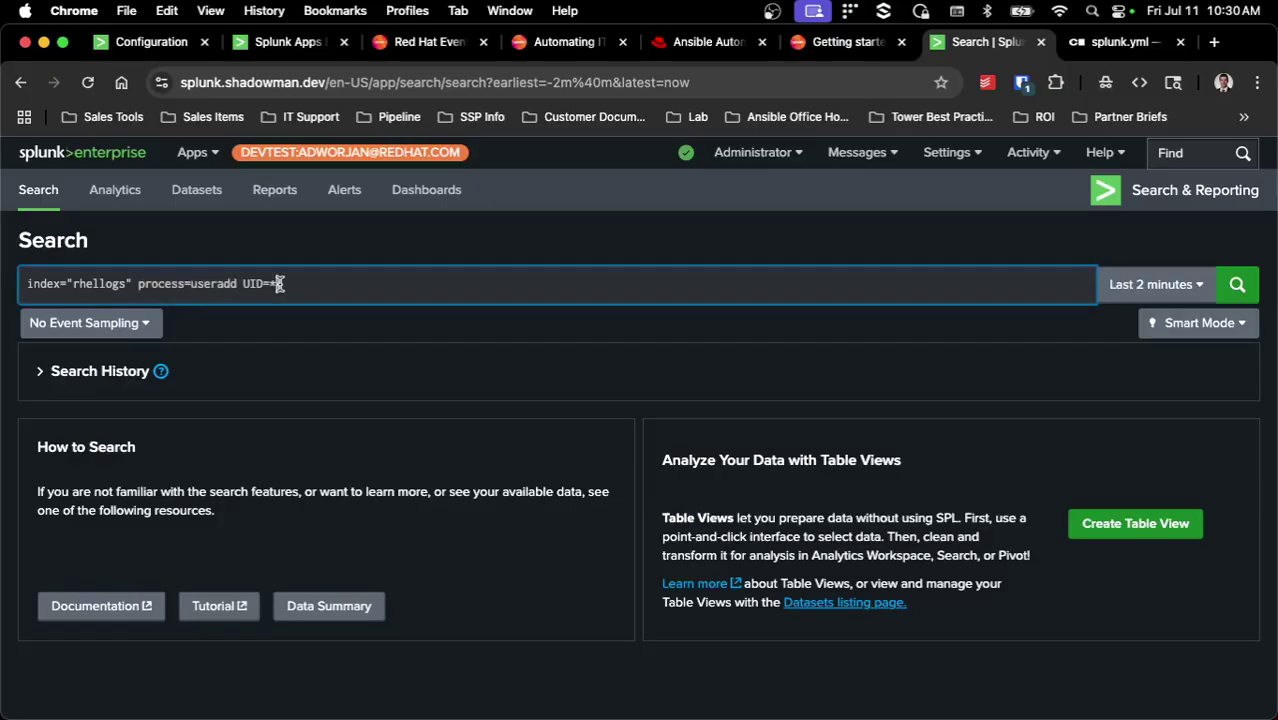
left_click(1237, 285)
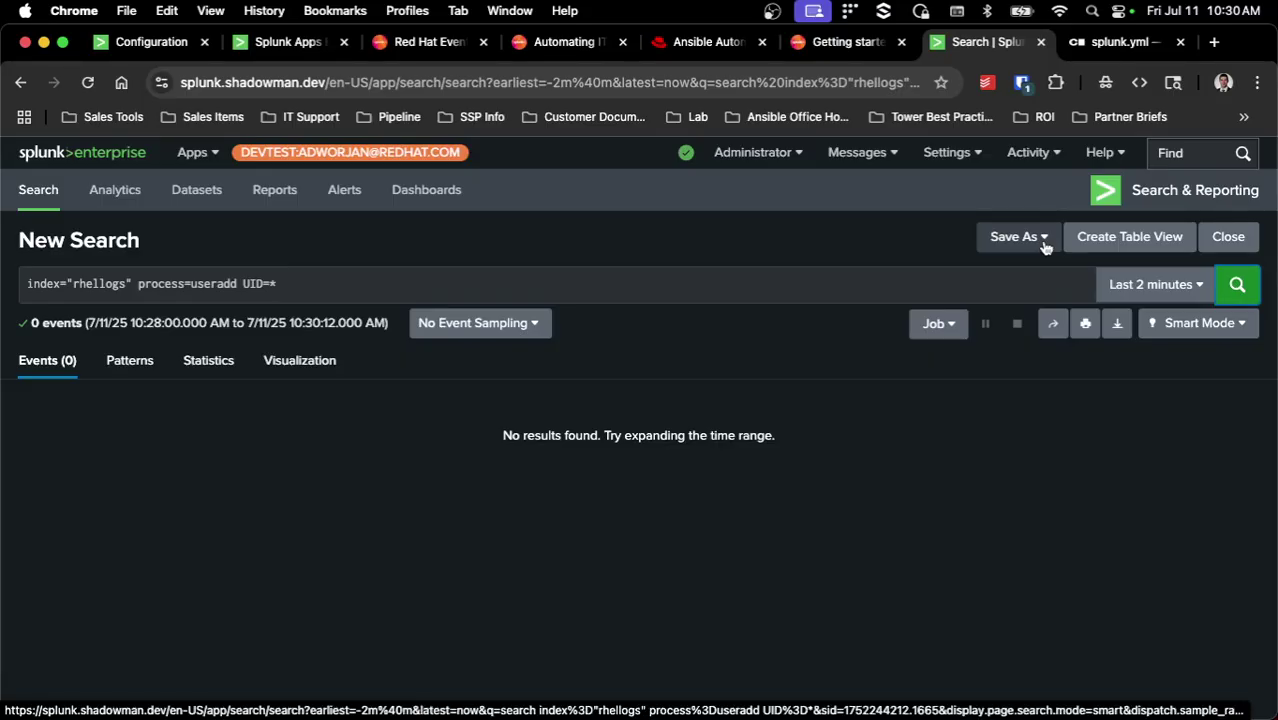
left_click(1037, 242)
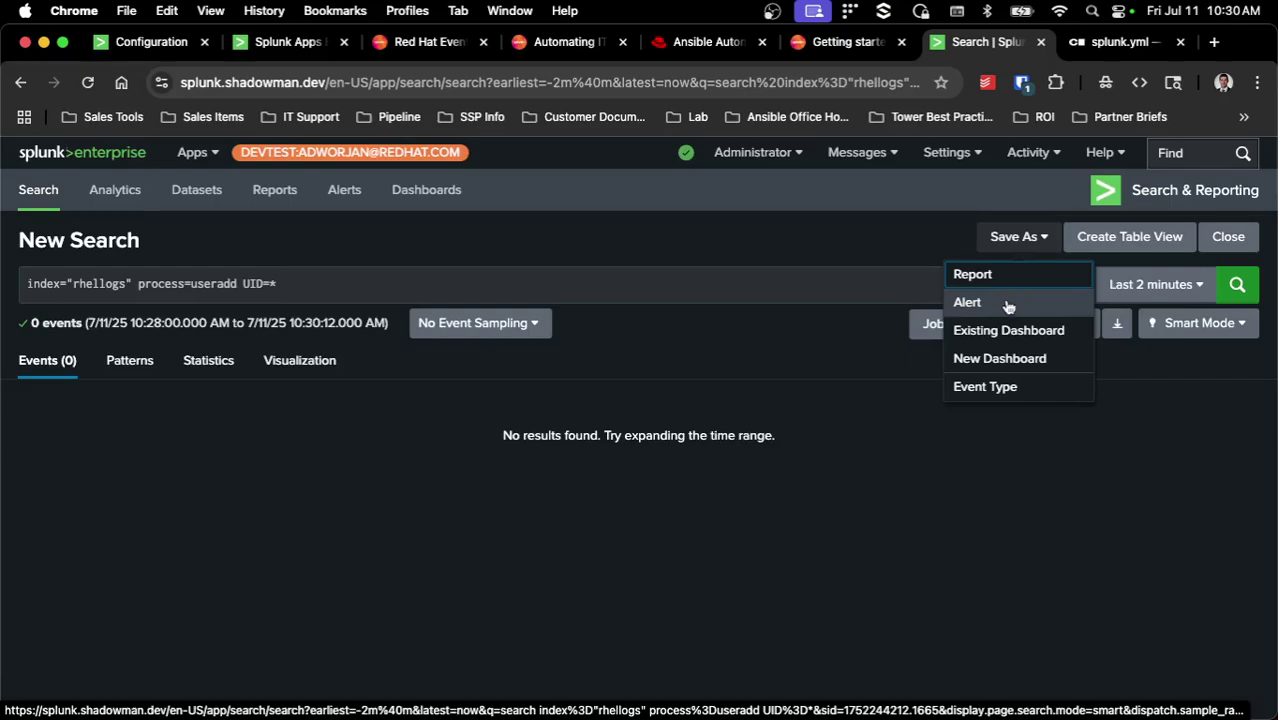
- Begin saving the search as an alert titled 'RHEL Local User Created', shared in App
left_click(967, 302)
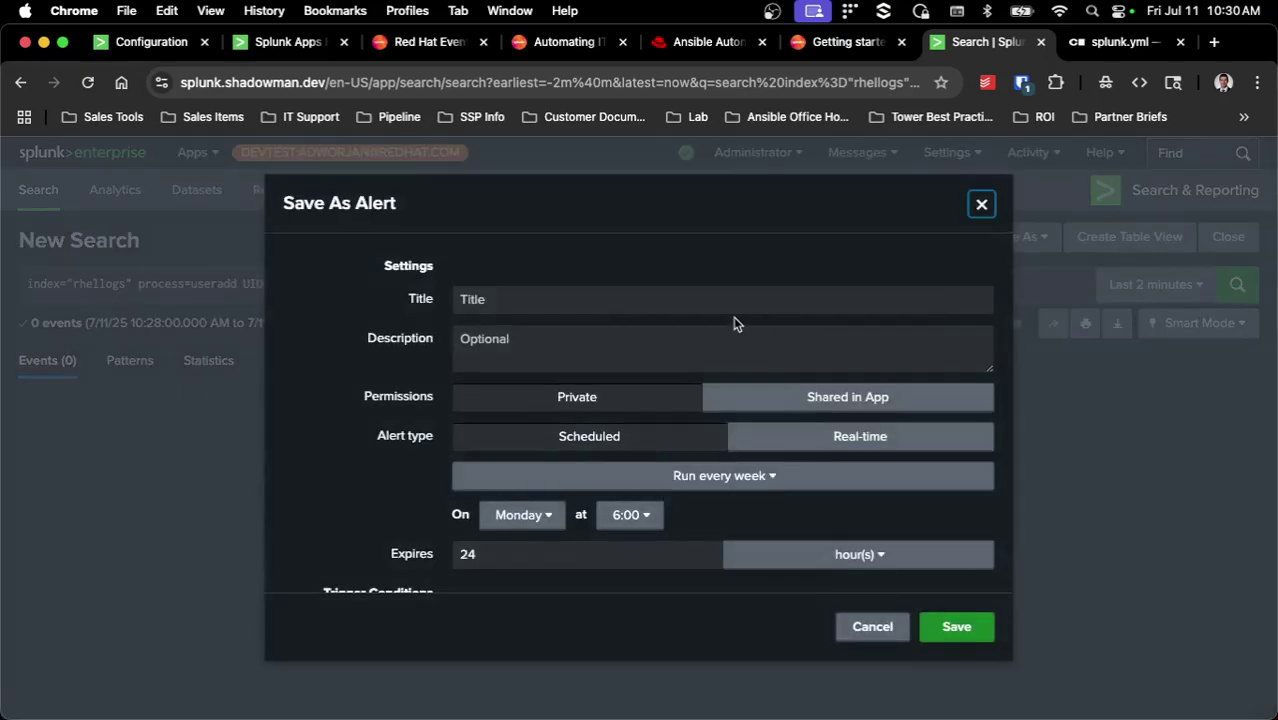
left_click(680, 308)
type("RHEL")
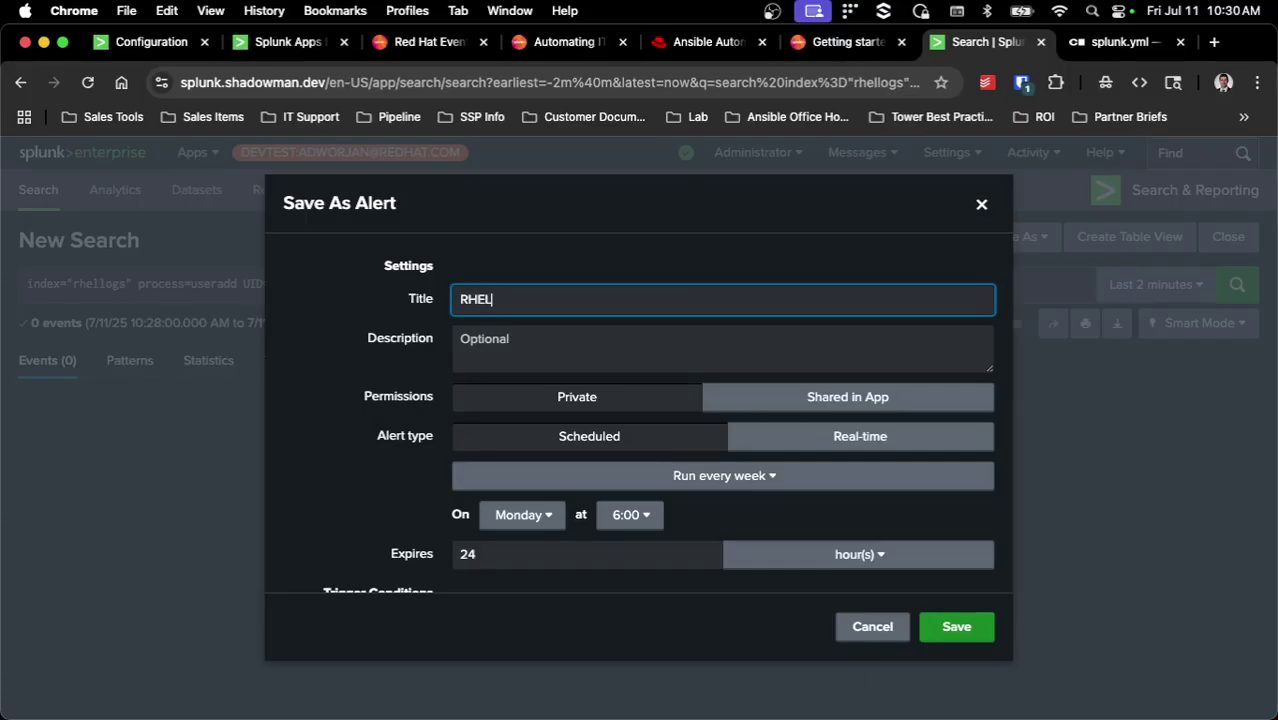
type(" Local User Created")
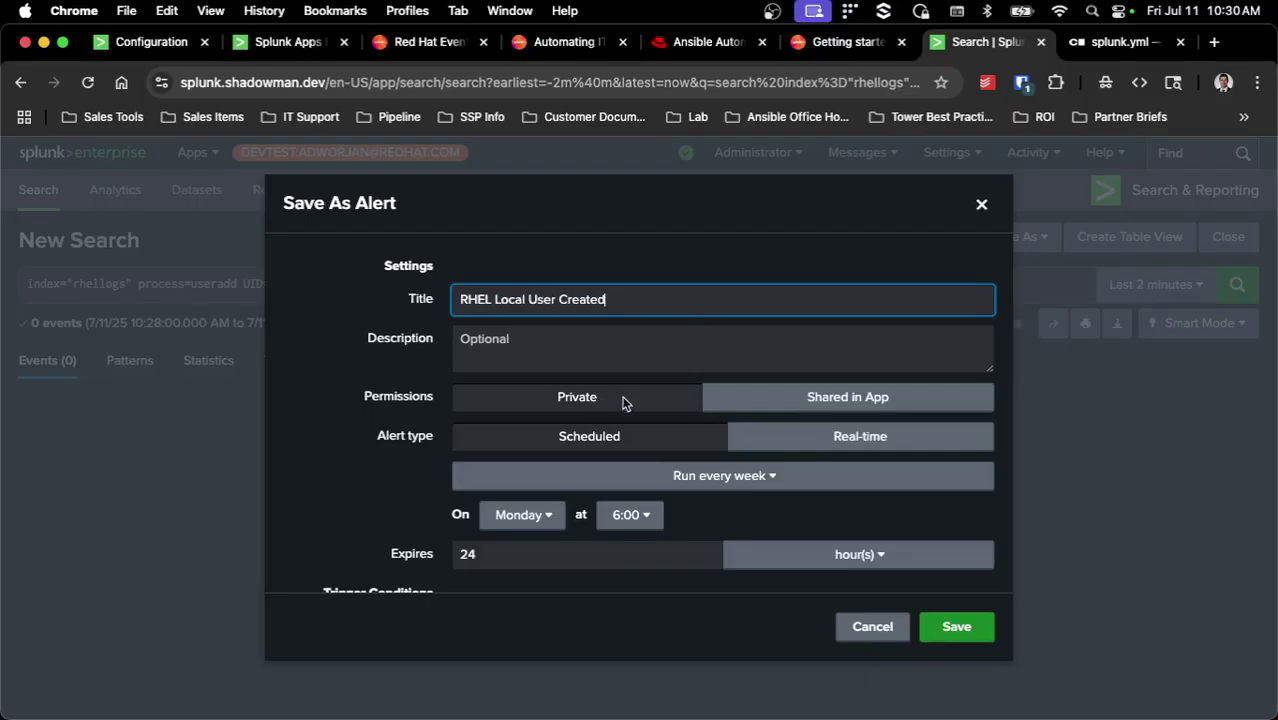
left_click(845, 405)
scroll(819, 371, "down", 2)
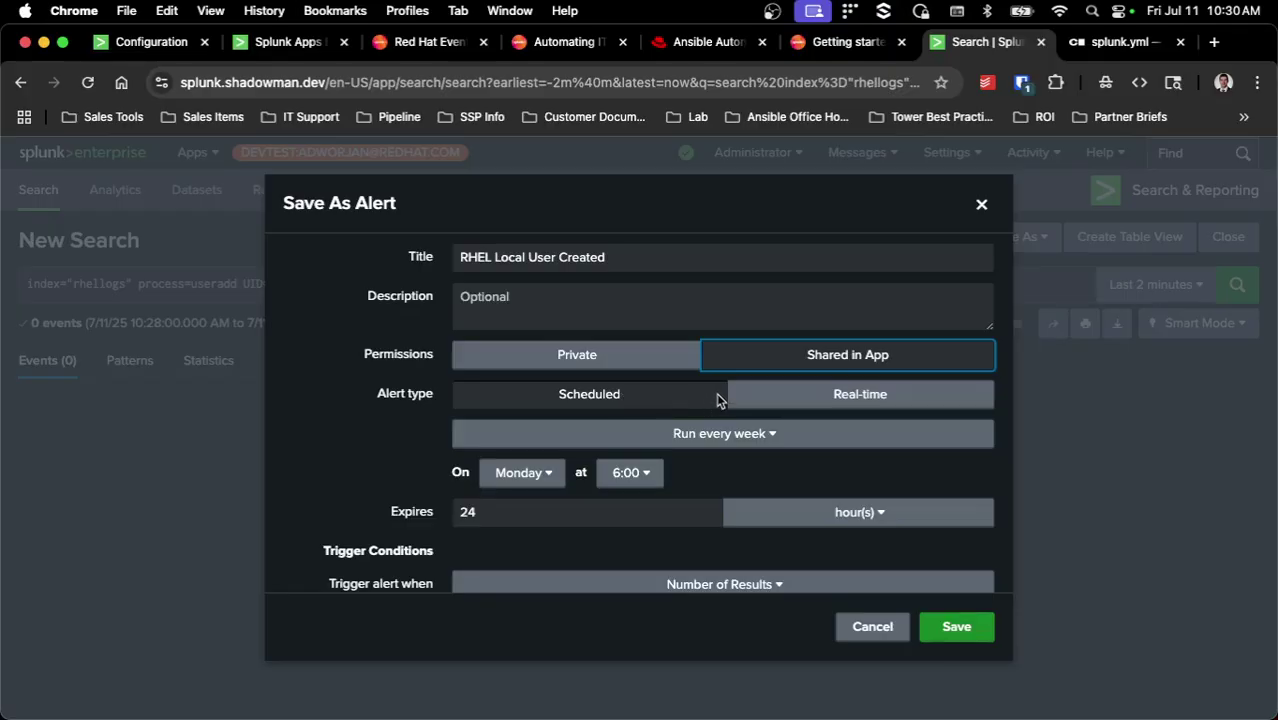
left_click(846, 42)
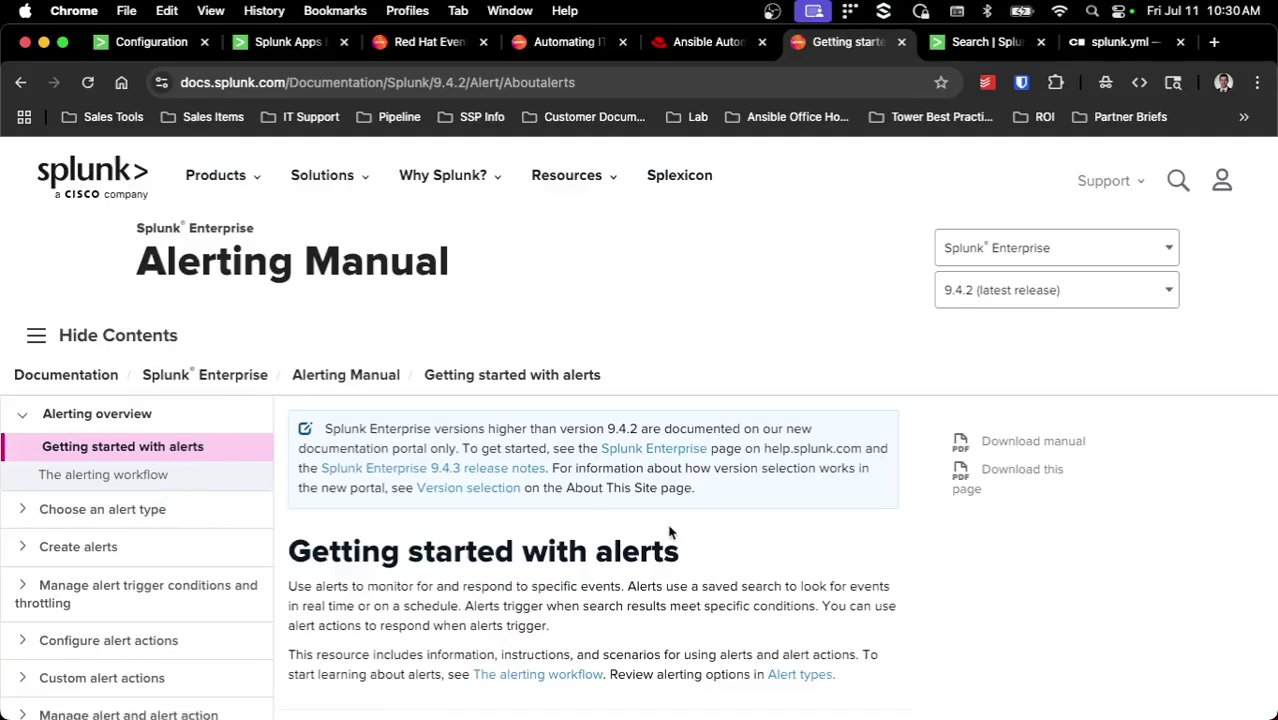
- Read The alerting workflow page in Splunk Documentation, then go back to the Save As Alert dialog
scroll(700, 530, "down", 5)
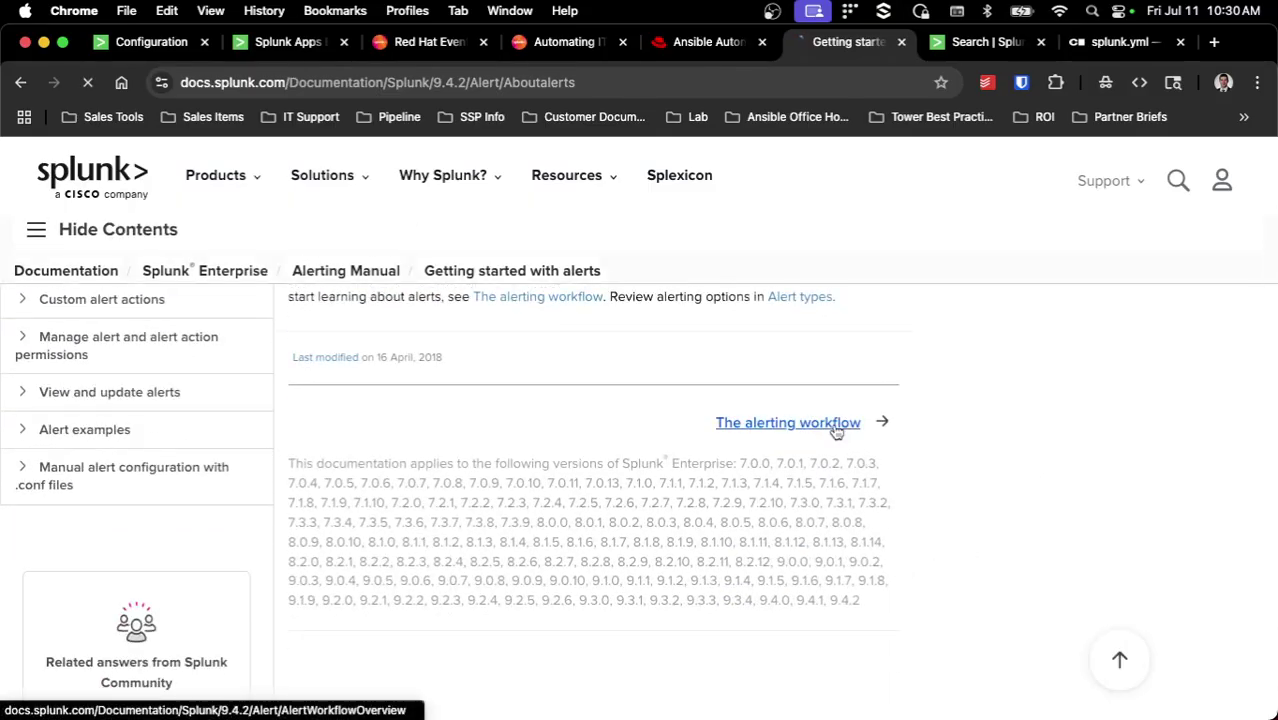
left_click(830, 424)
scroll(747, 470, "down", 3)
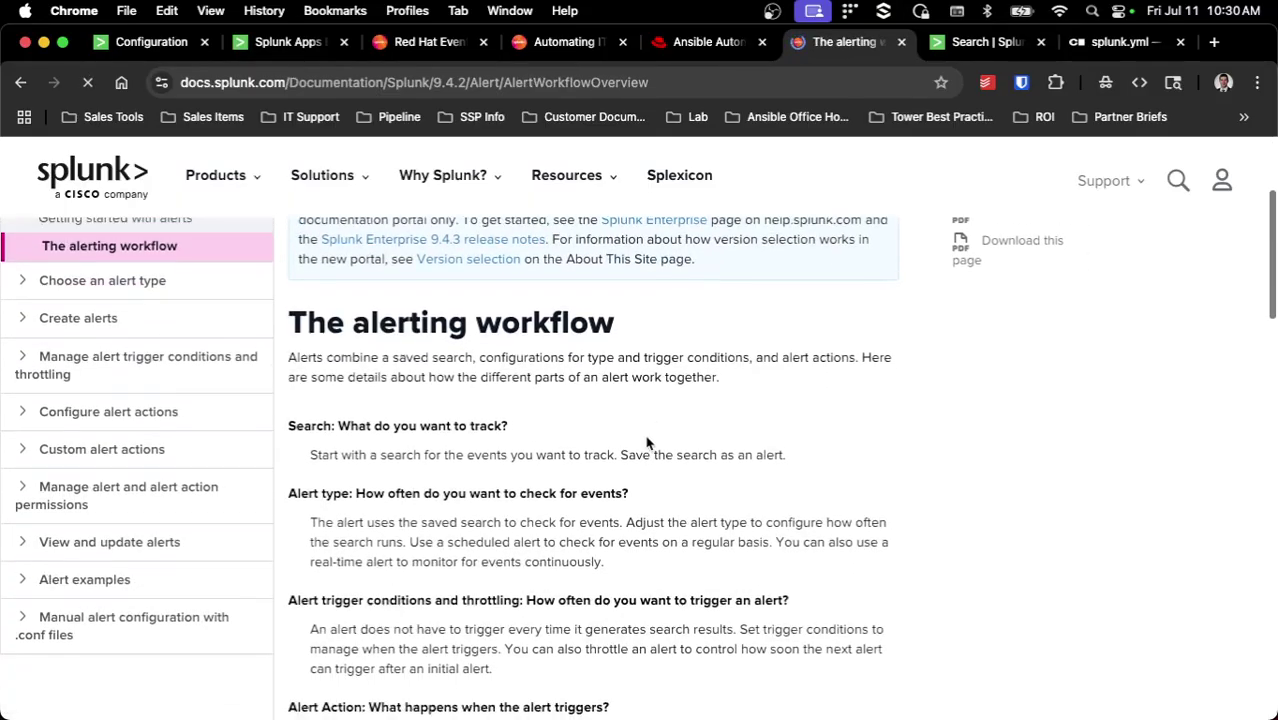
scroll(630, 480, "down", 5)
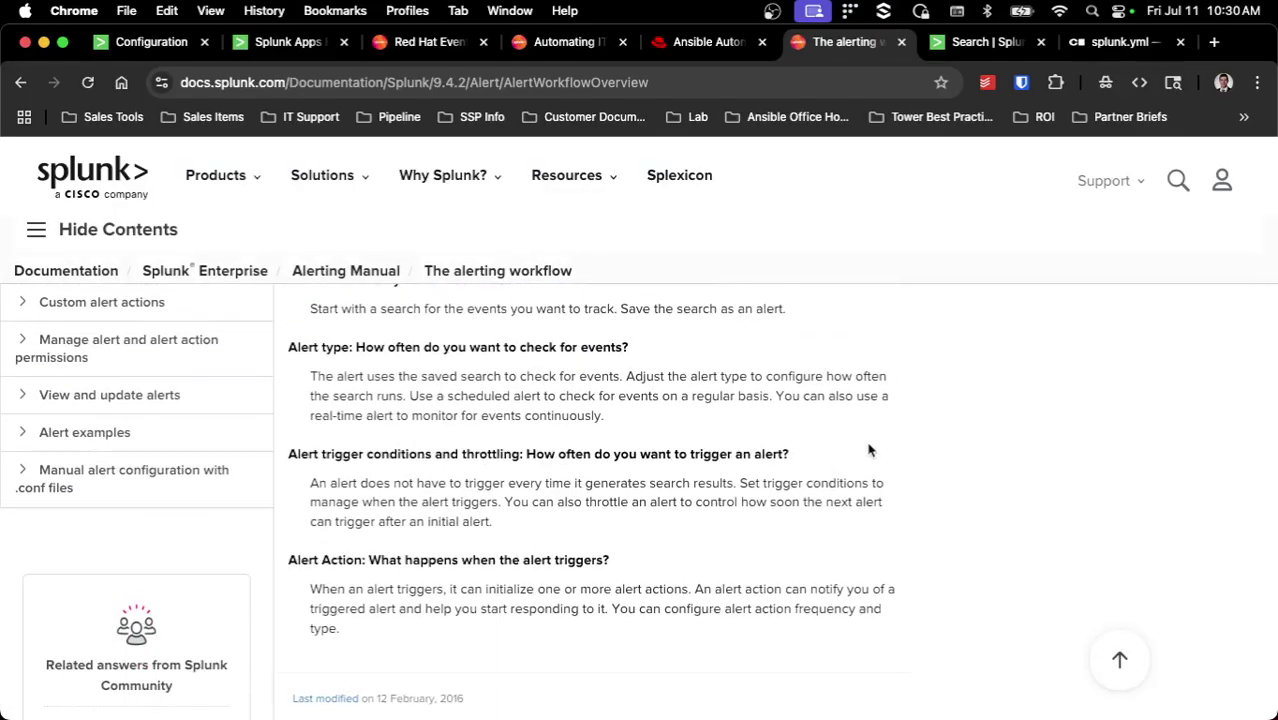
left_click(985, 42)
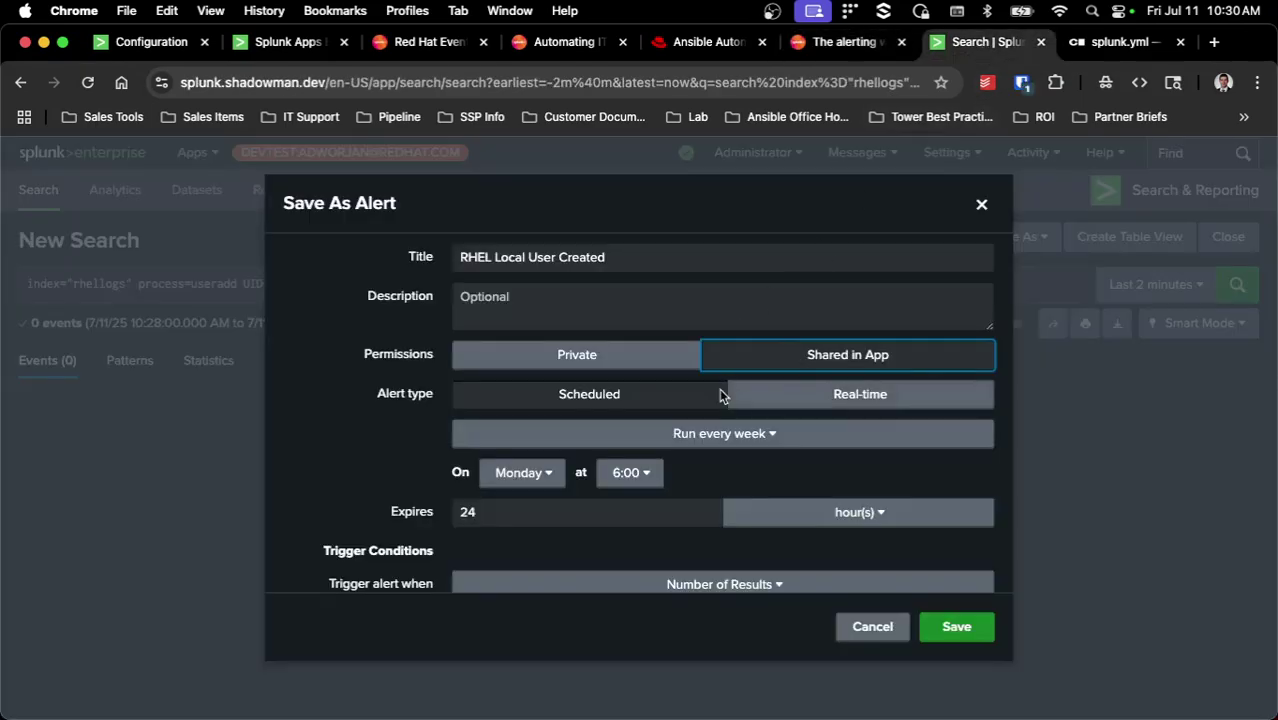
- Schedule the alert to run every day at 2:00, with a result count threshold of 0
left_click(720, 433)
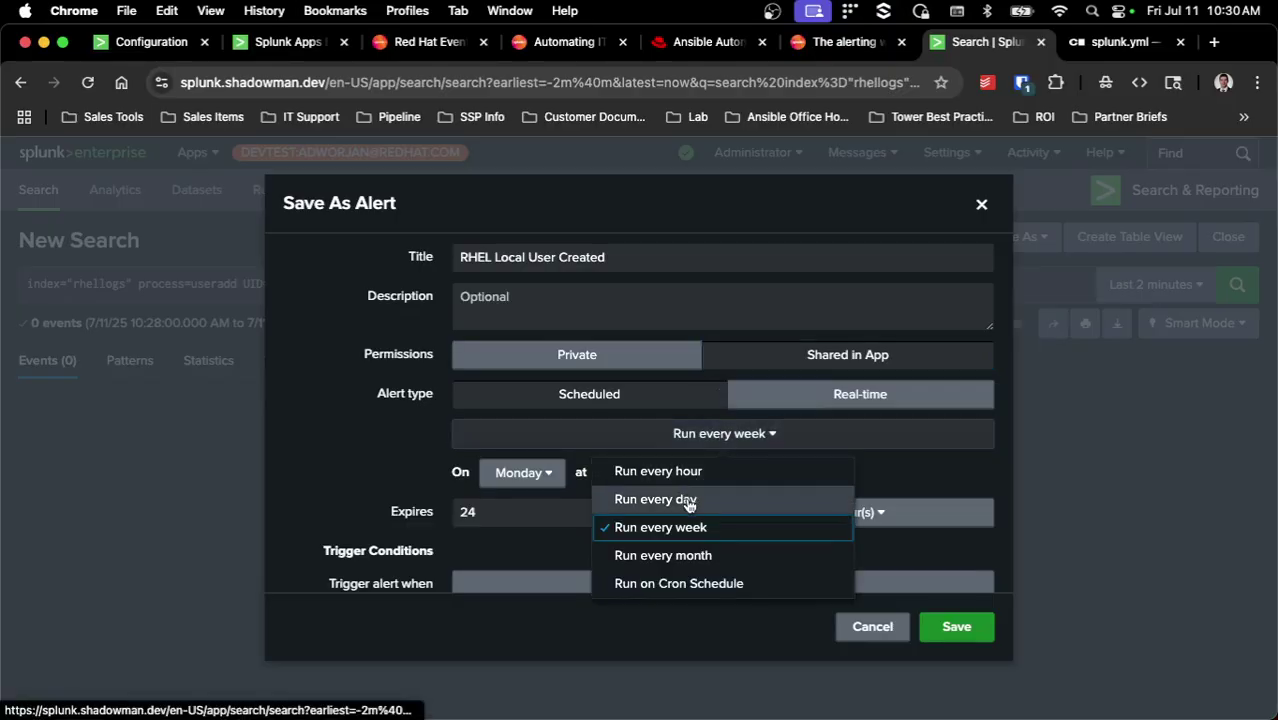
left_click(622, 494)
left_click(508, 472)
left_click(493, 560)
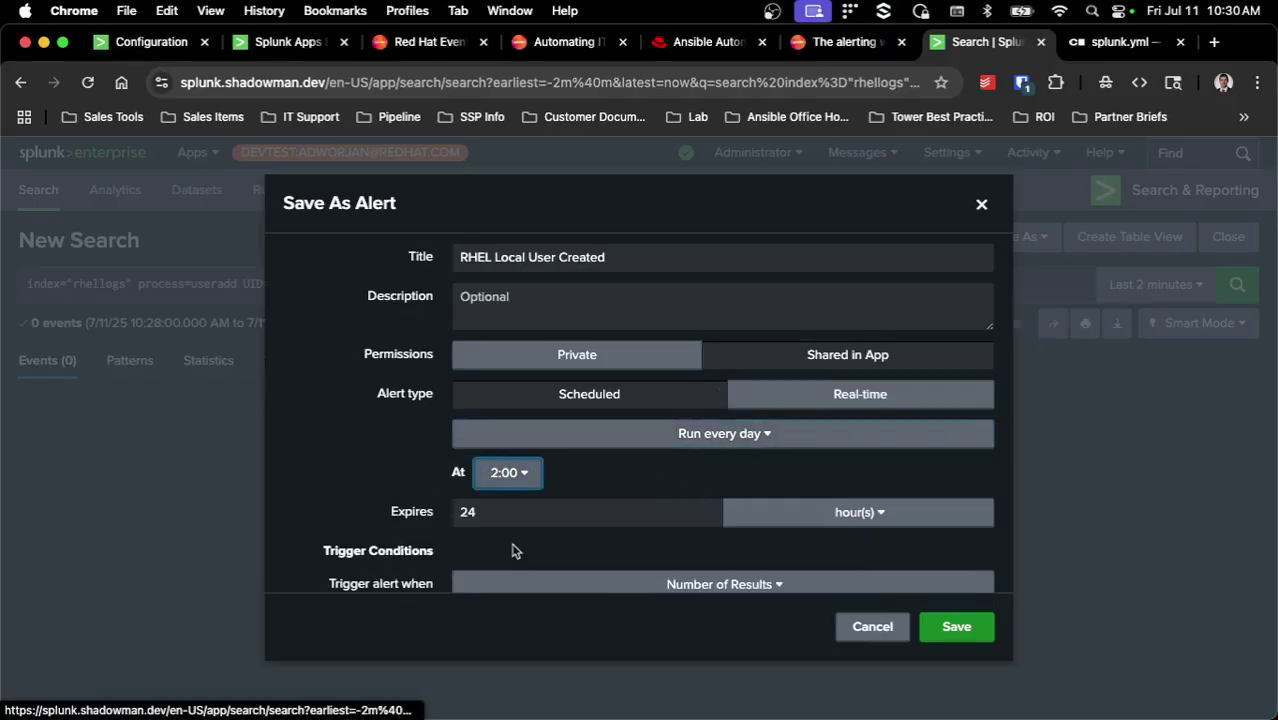
scroll(673, 502, "down", 2)
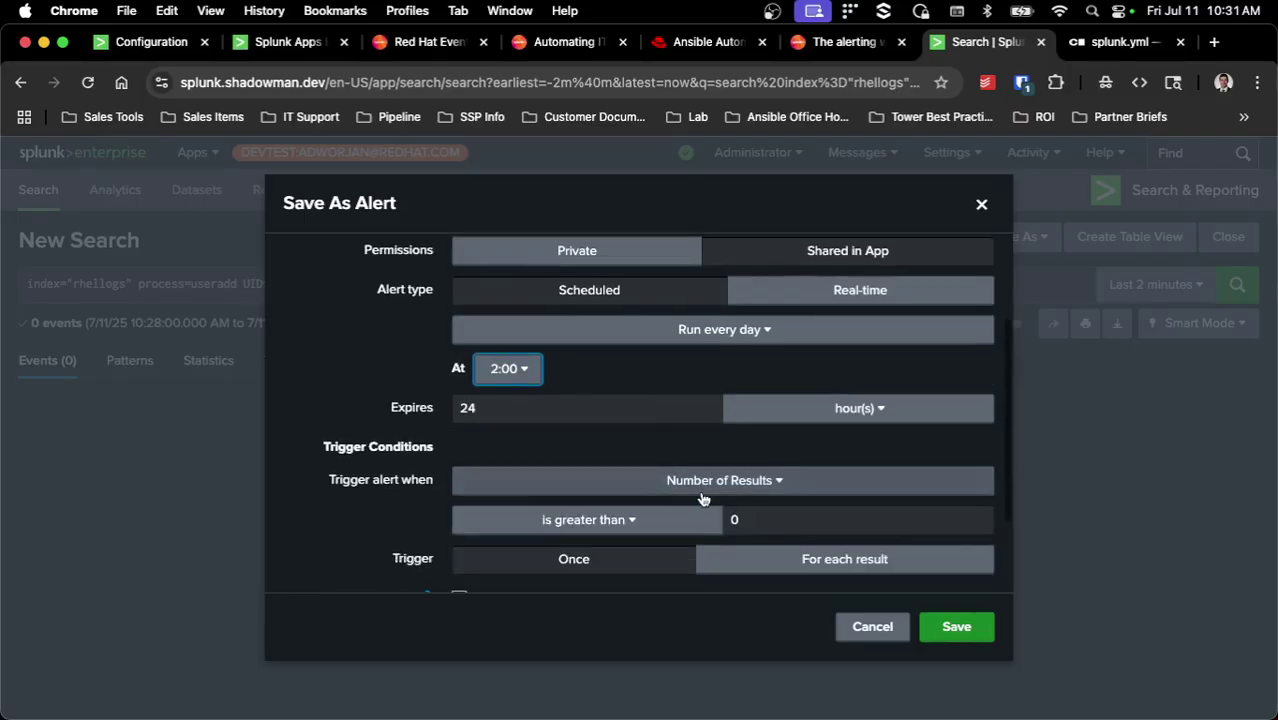
left_click(776, 517)
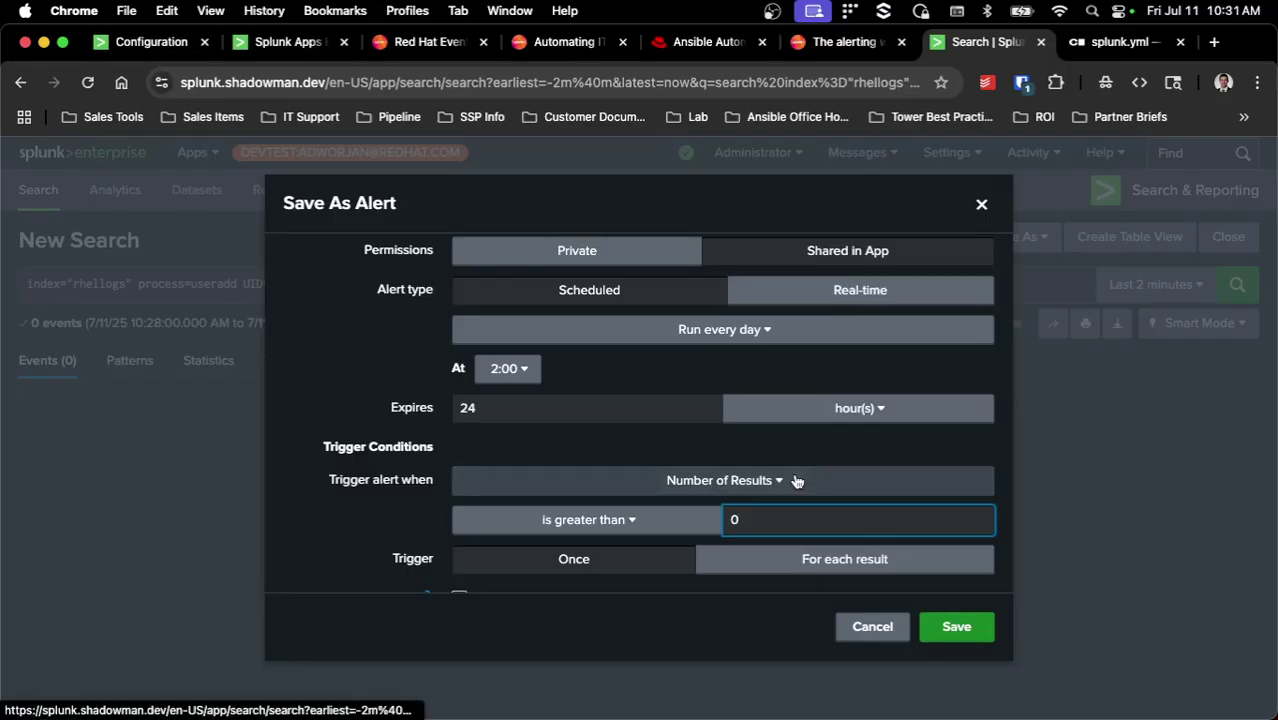
- Make the alert real-time with 24-hour expiry, Per-Result trigger and throttling off
left_click(845, 290)
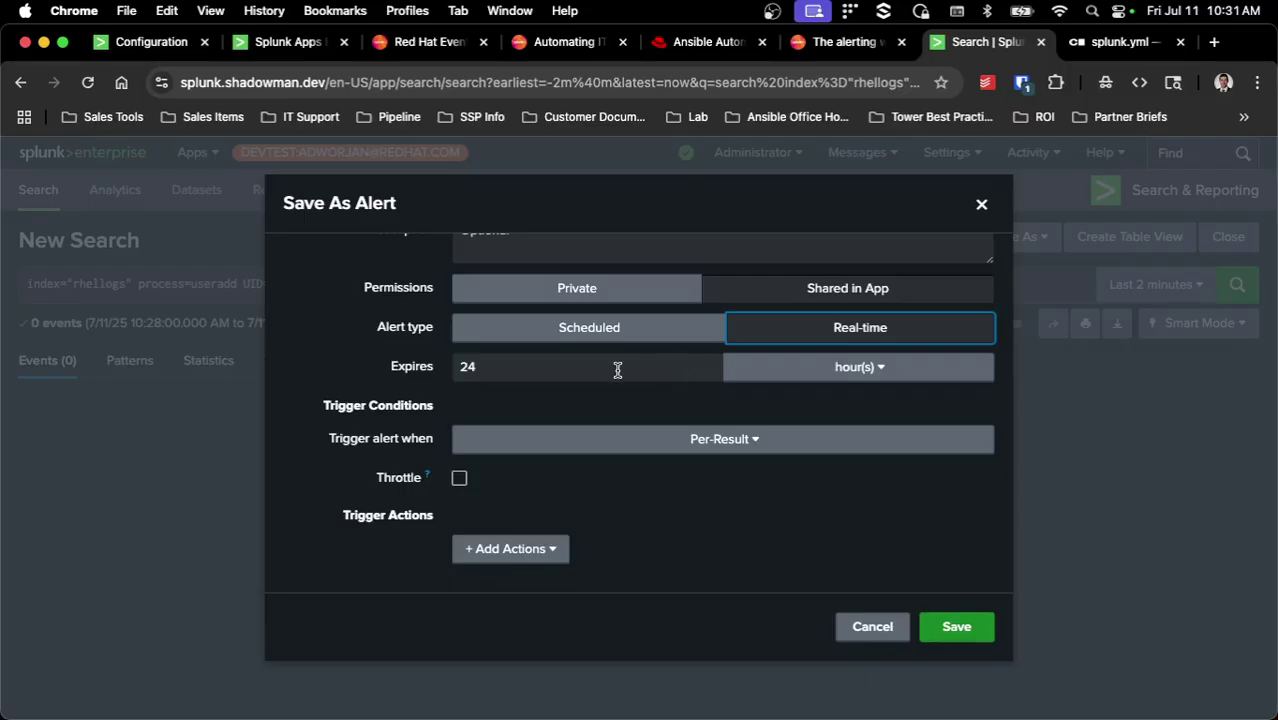
left_click(413, 371)
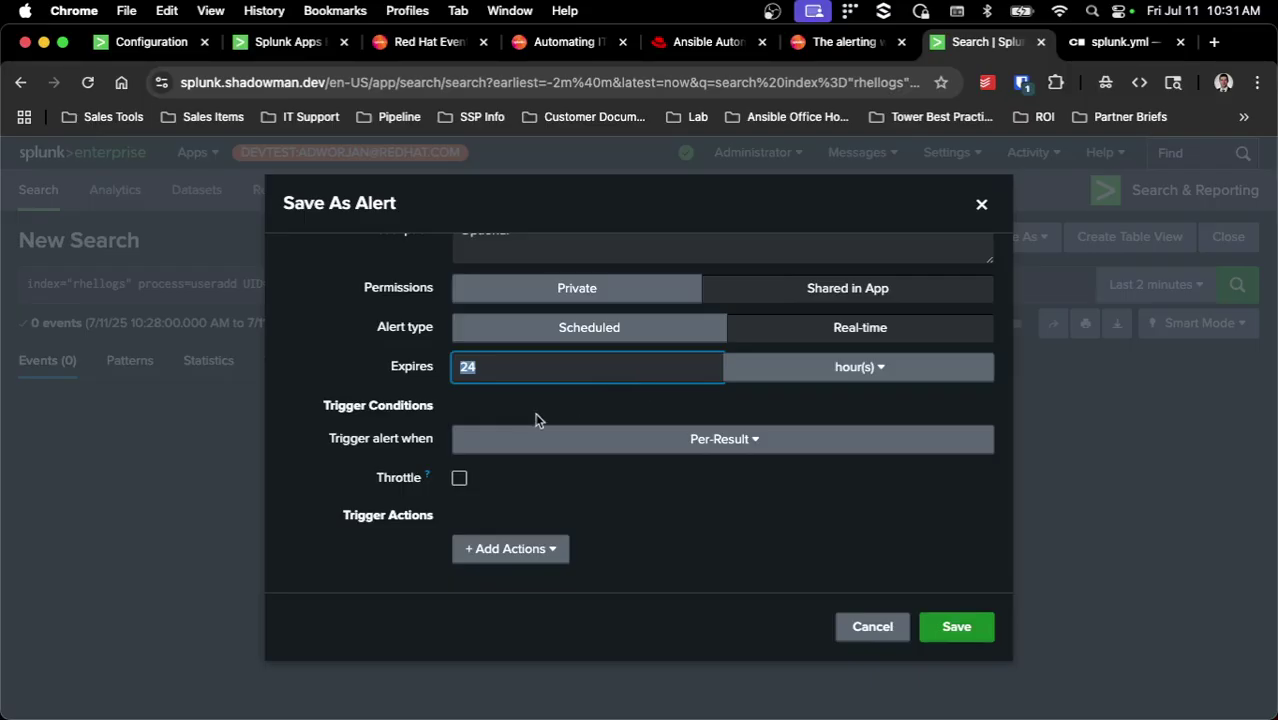
left_click(672, 446)
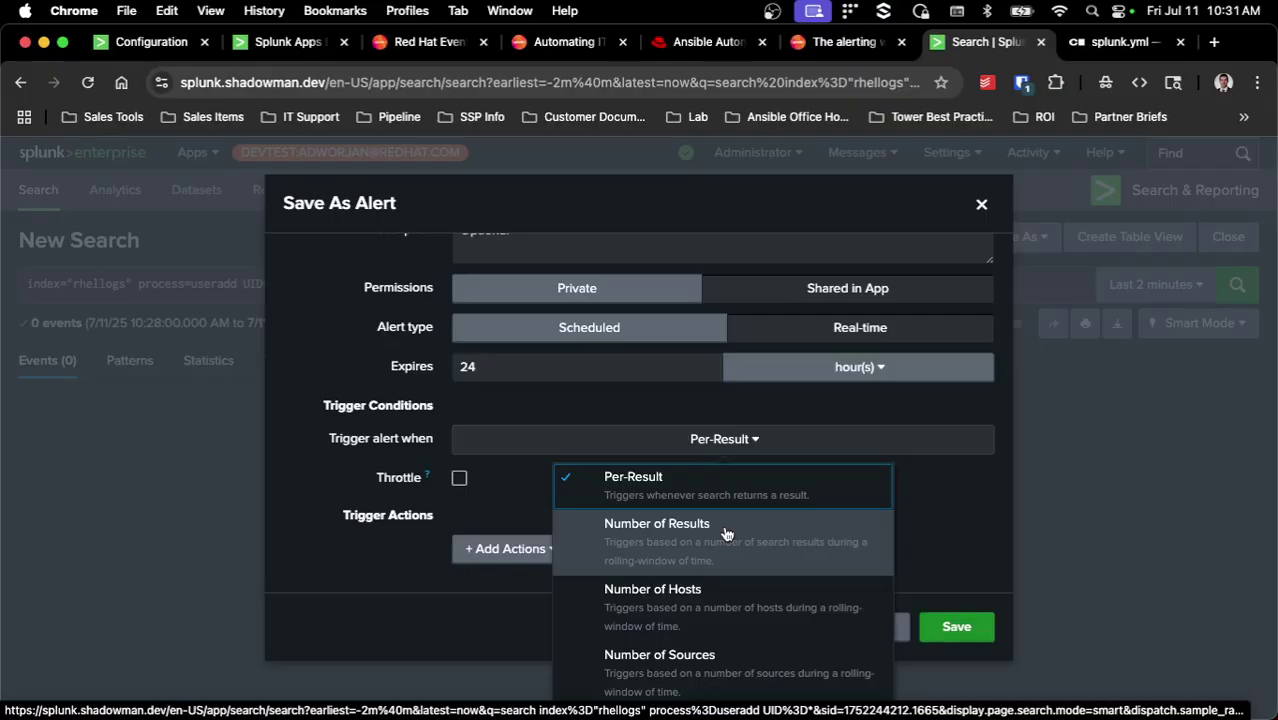
left_click(929, 509)
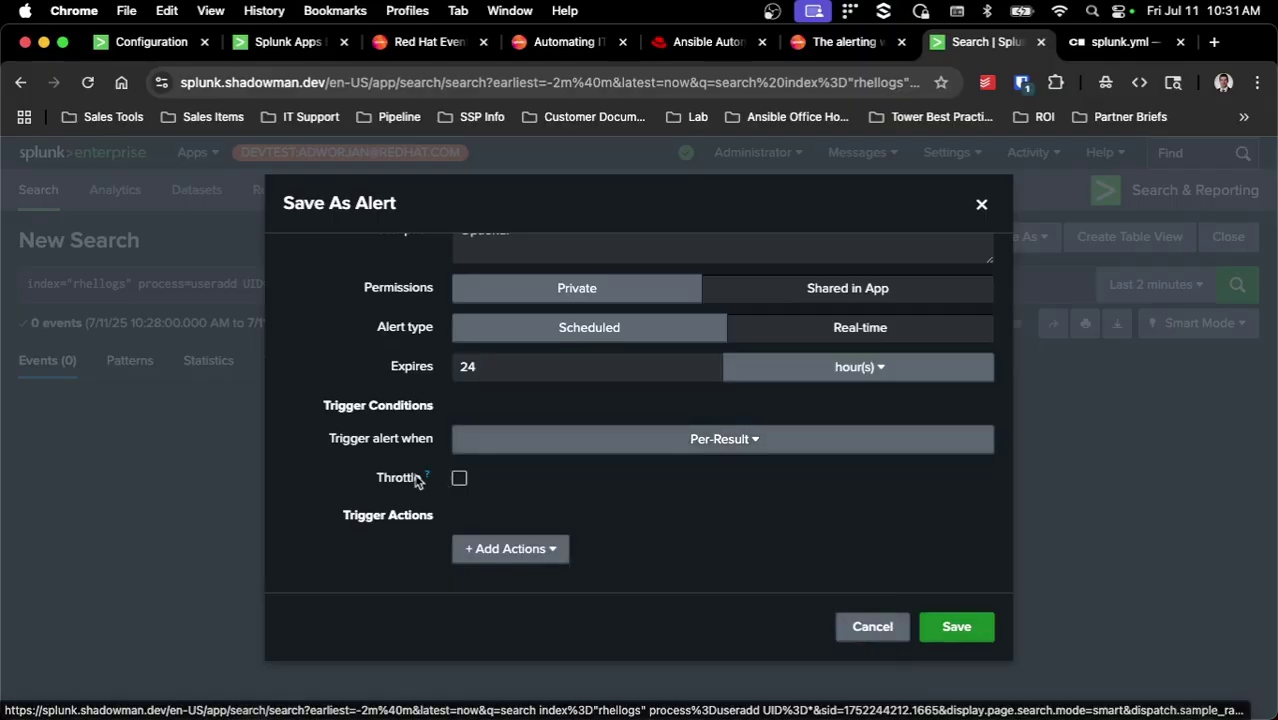
left_click(459, 479)
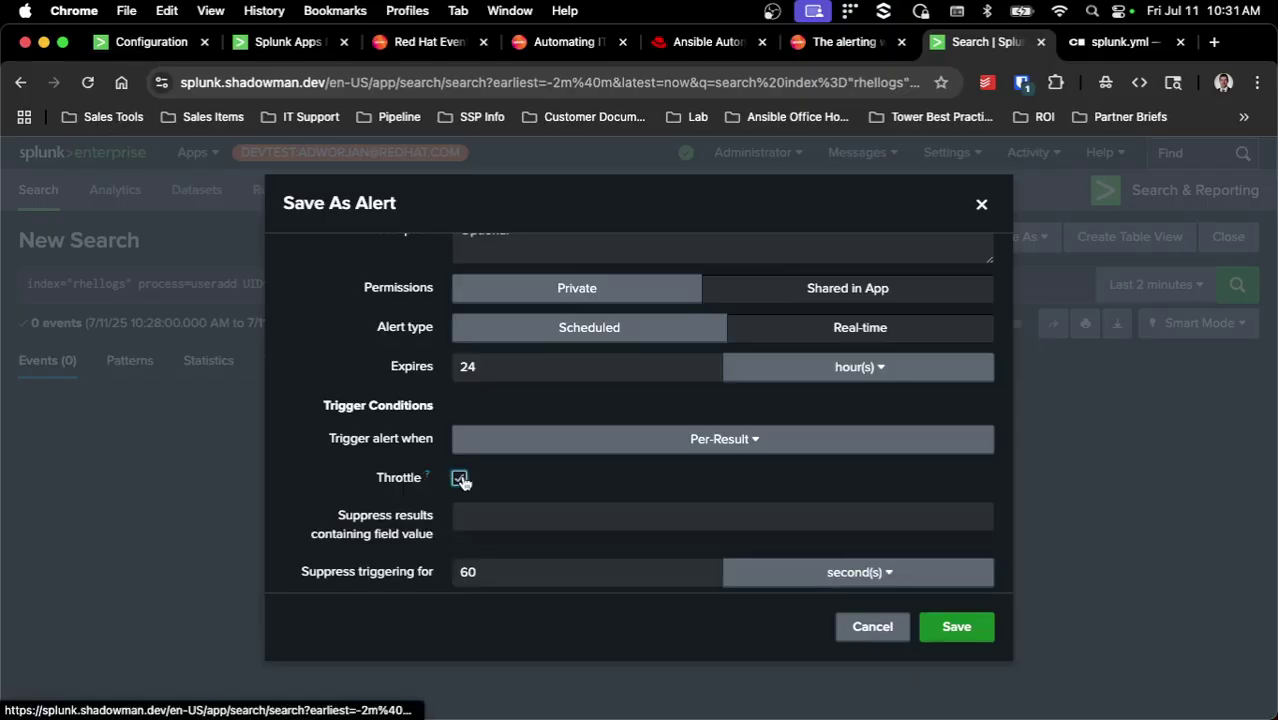
scroll(565, 479, "down", 2)
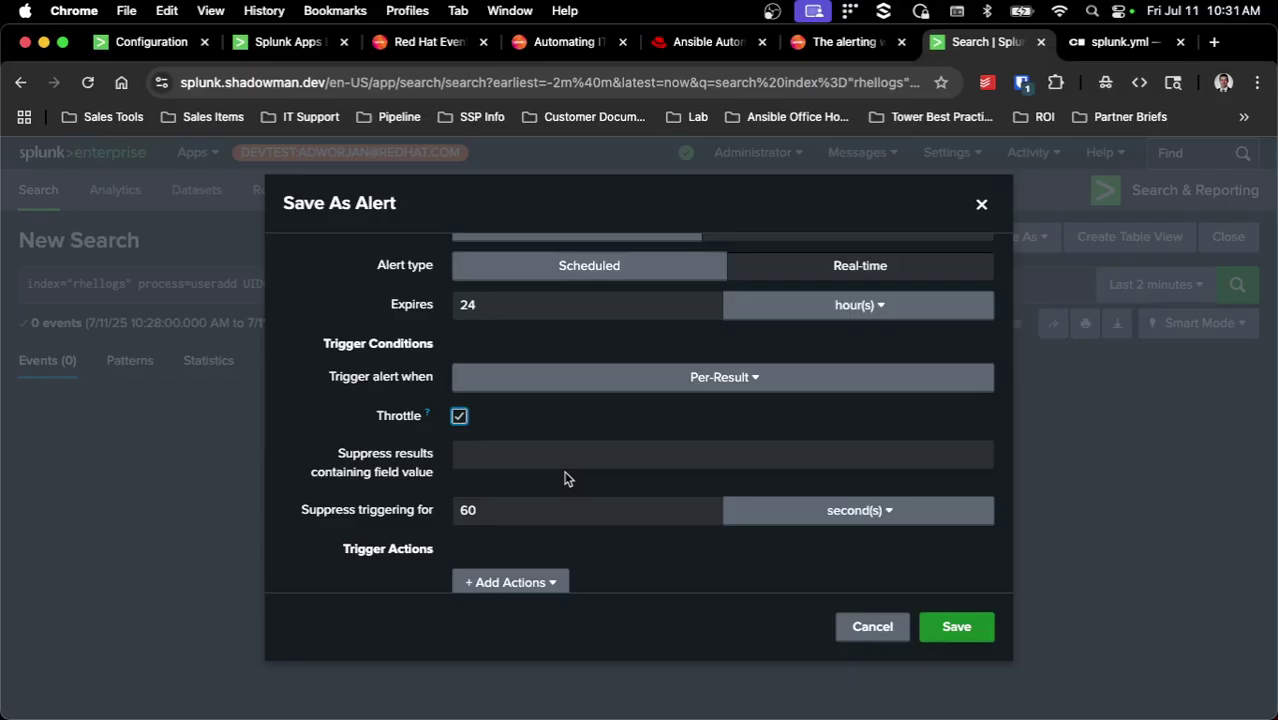
left_click(457, 415)
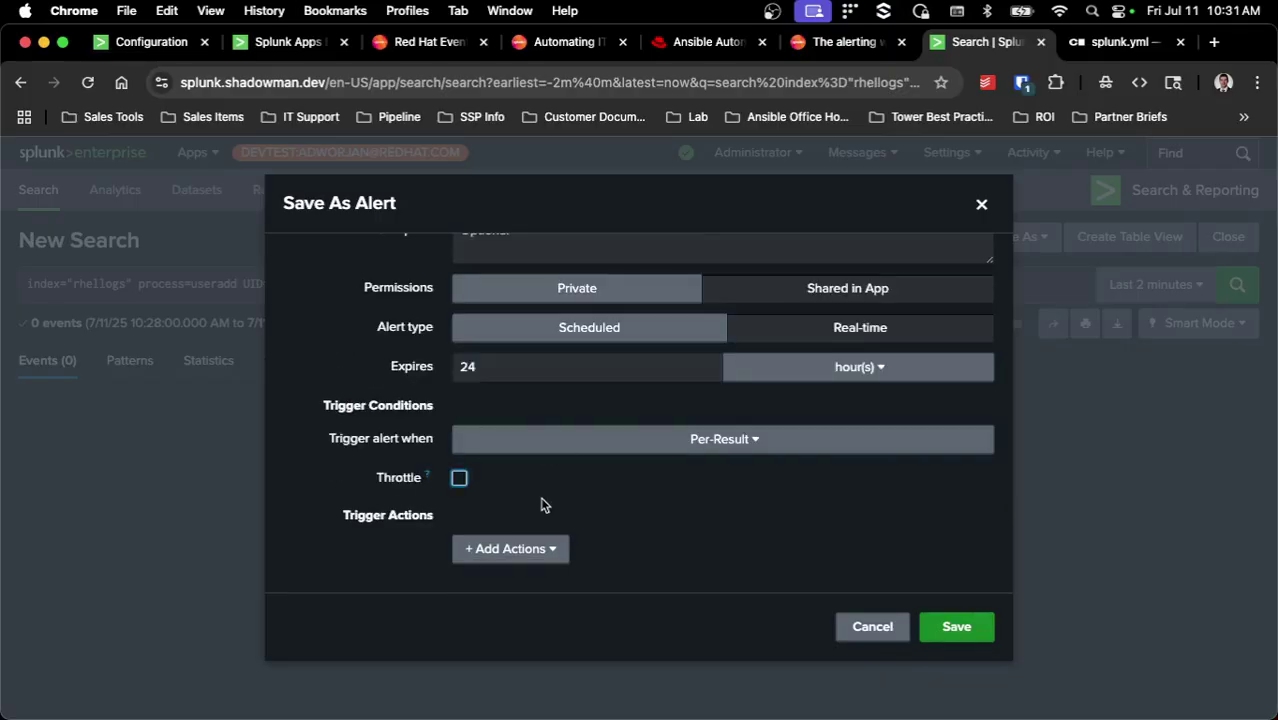
- Add an Ansible Action with integration type Webhook and environment 'Prod | type: webhook'
left_click(542, 548)
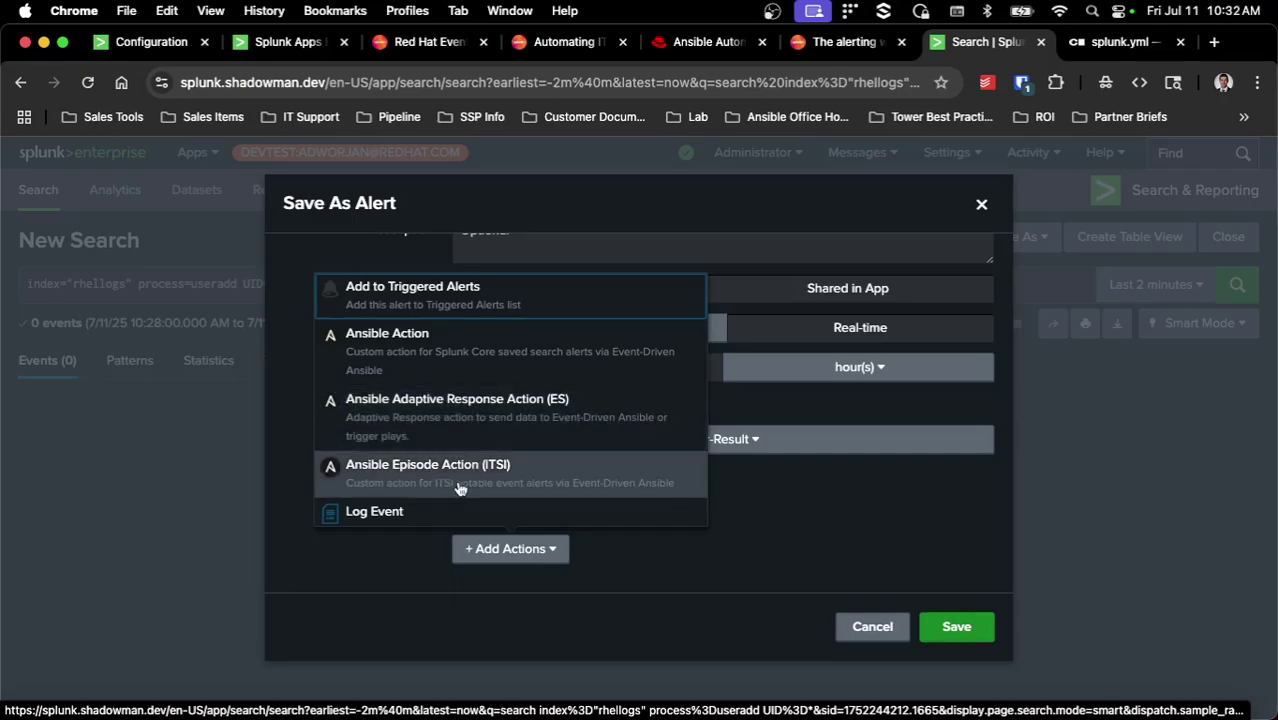
left_click(492, 365)
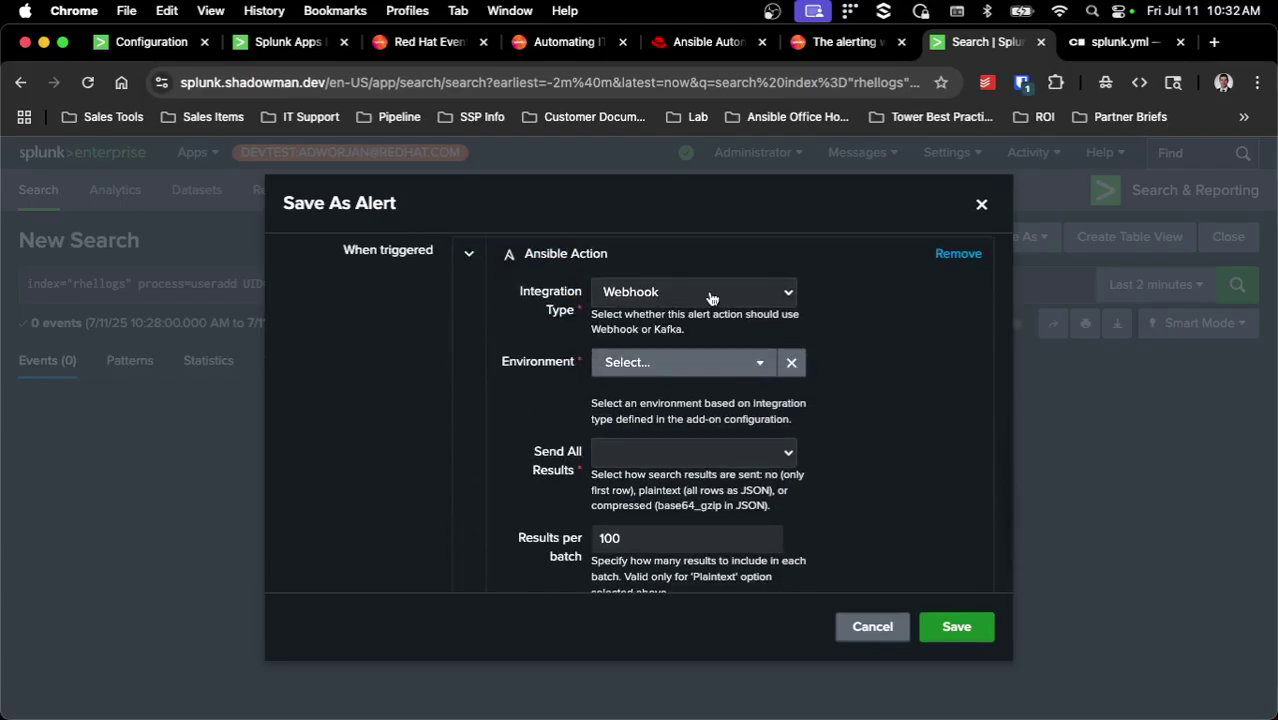
left_click(710, 292)
left_click(933, 345)
left_click(698, 364)
left_click(698, 364)
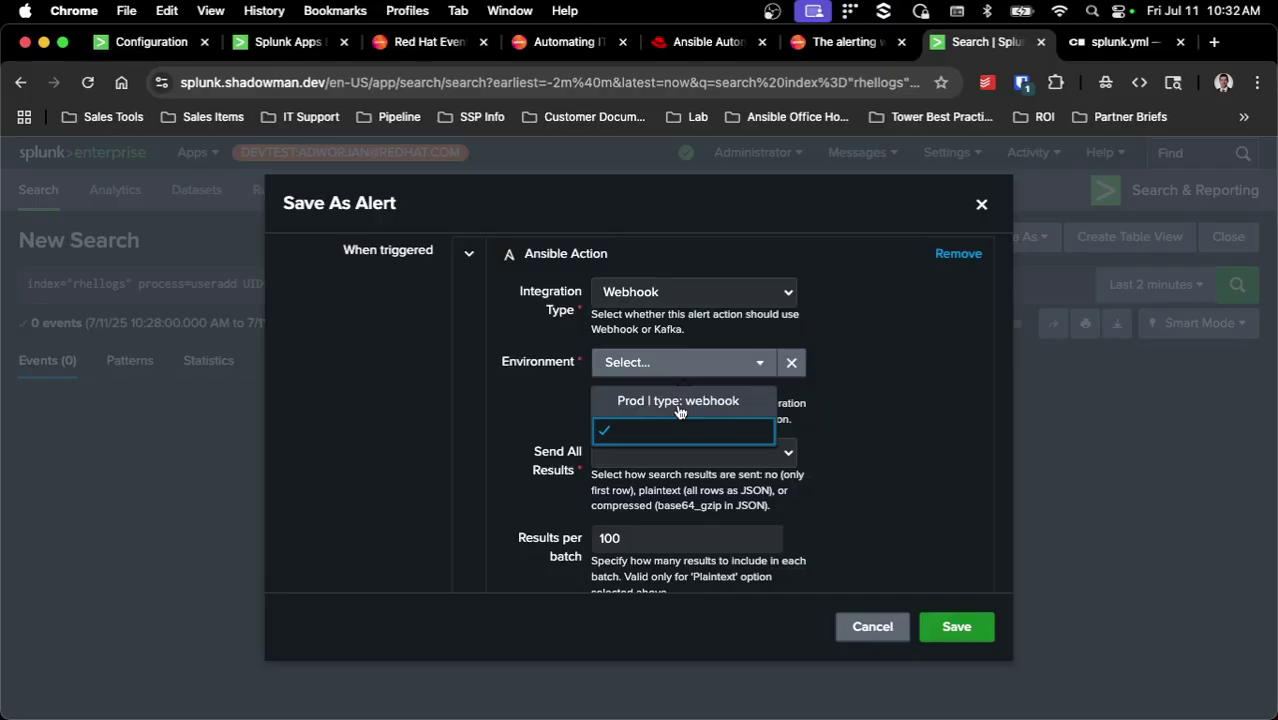
left_click(679, 408)
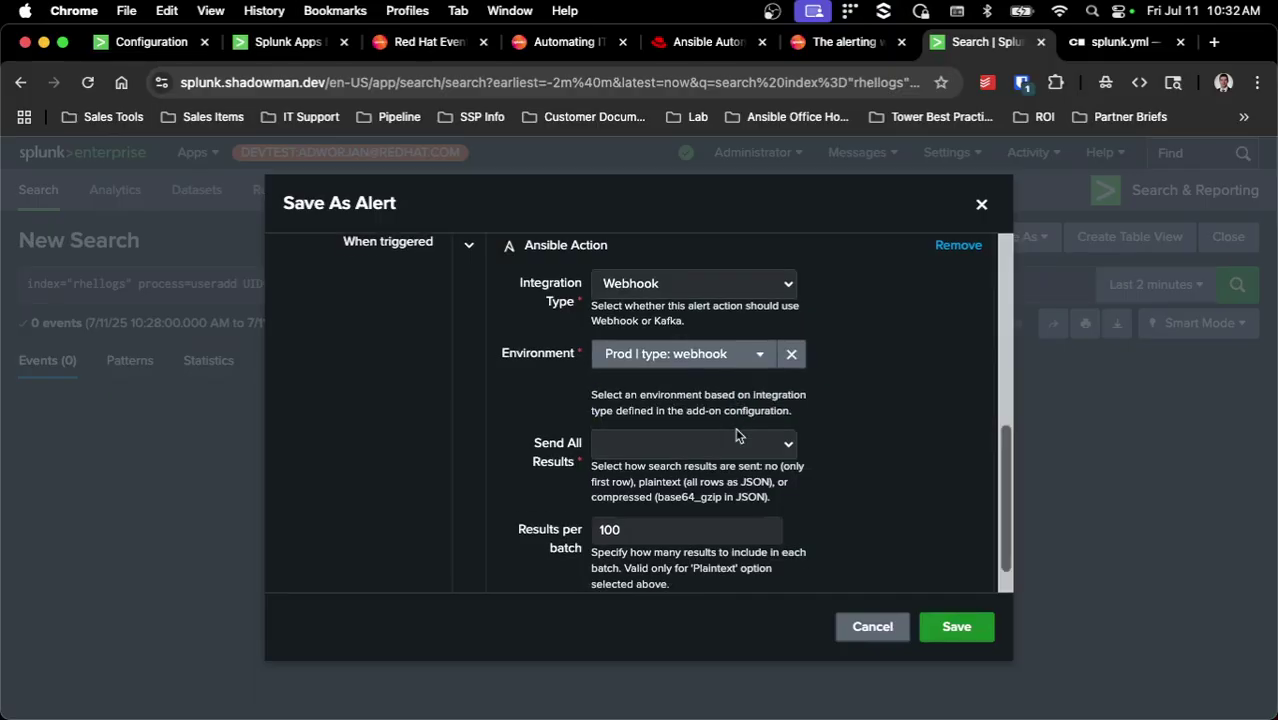
- Review the action's Send All Results choices and the Results per batch value
scroll(735, 427, "down", 1)
left_click(789, 444)
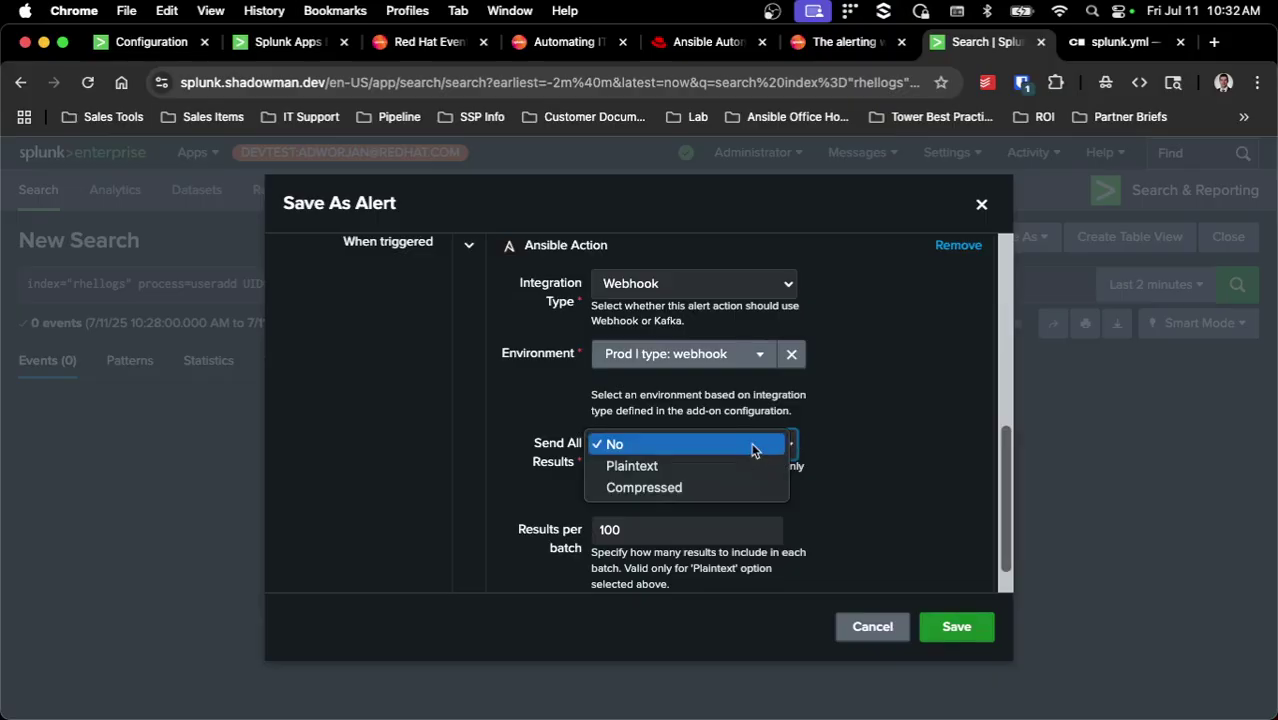
left_click(712, 487)
scroll(860, 480, "down", 1)
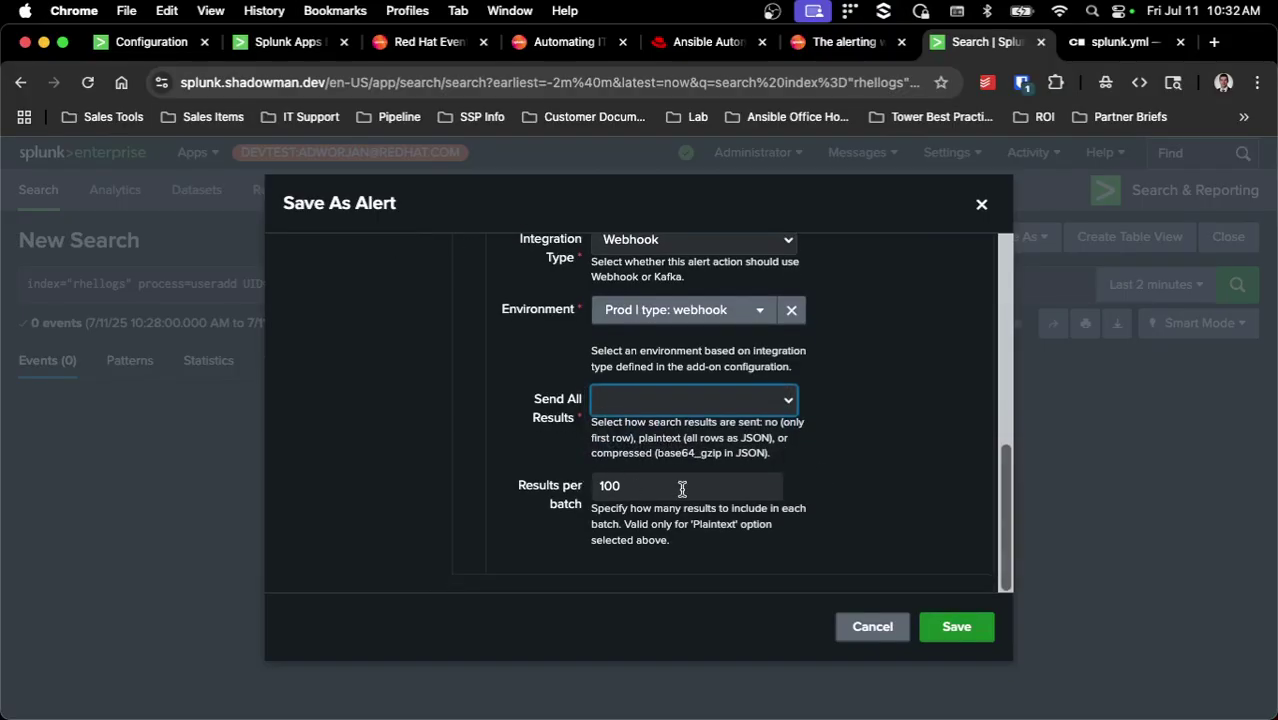
key("Tab")
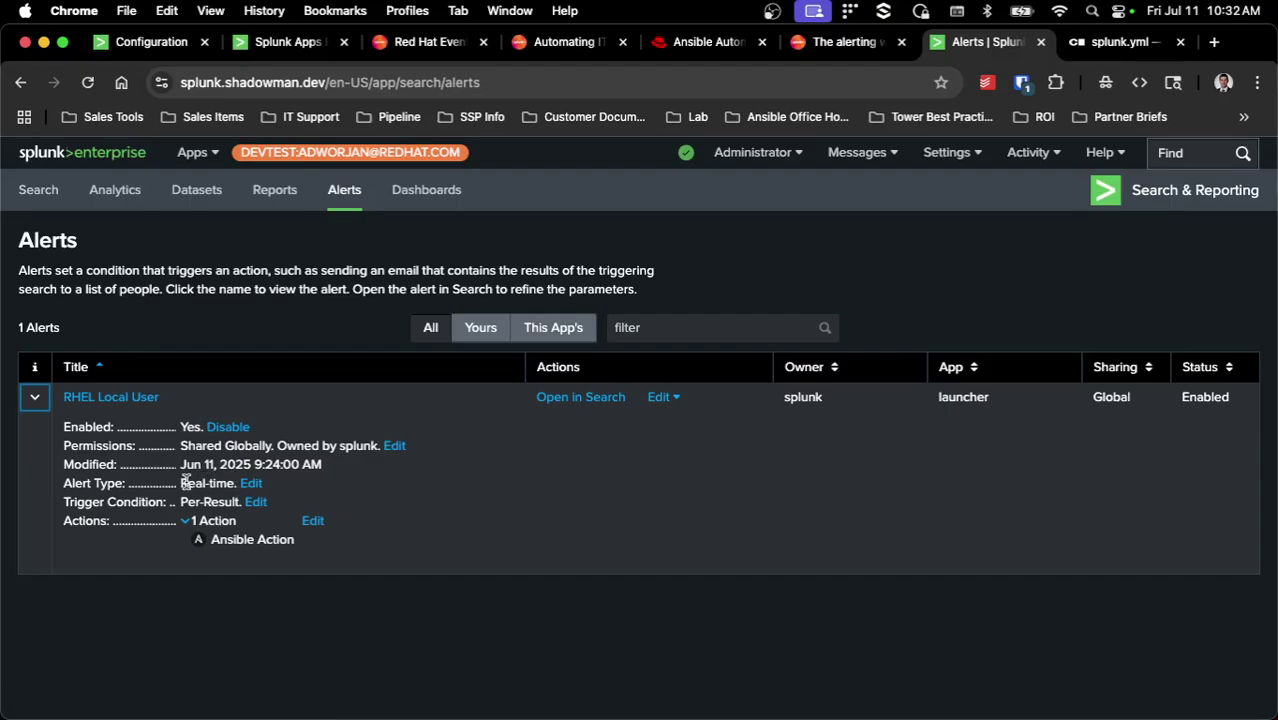
- Highlight the RHEL Local User alert's Real-time type and Per-Result trigger condition
left_click_drag(181, 484, 234, 502)
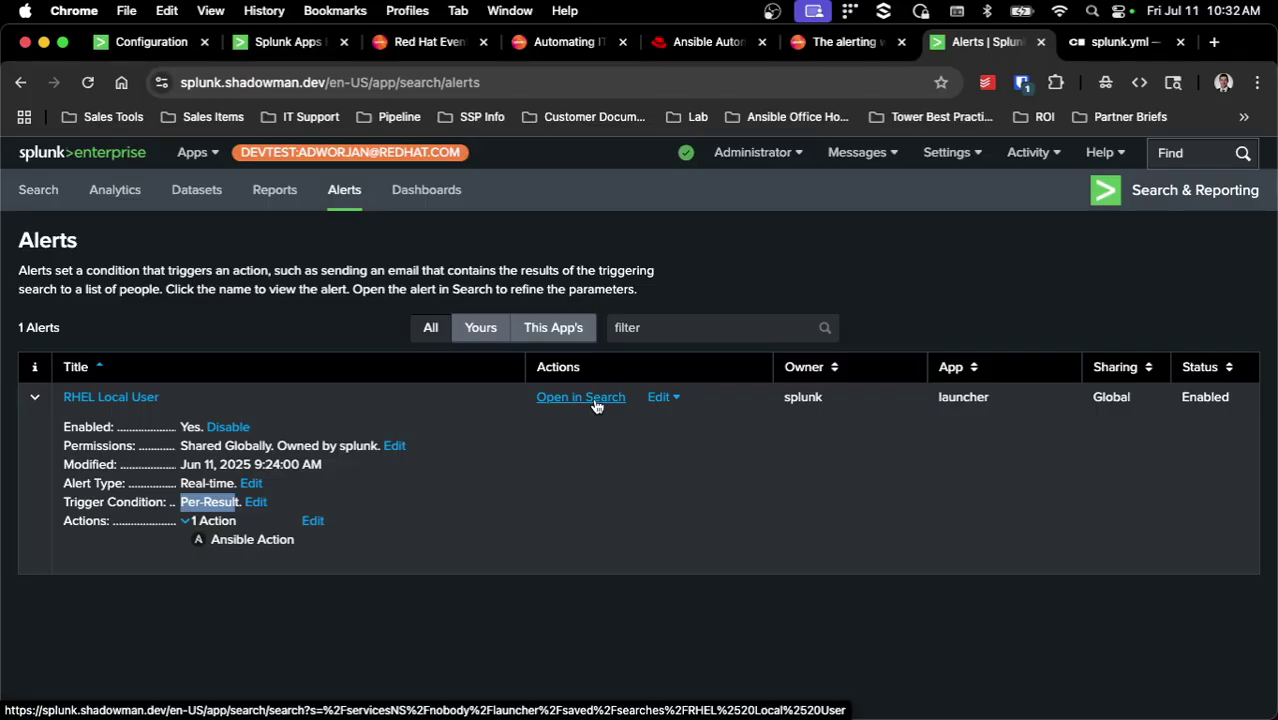
- Check the Splunk event stream details in Ansible Automation Platform
left_click(710, 42)
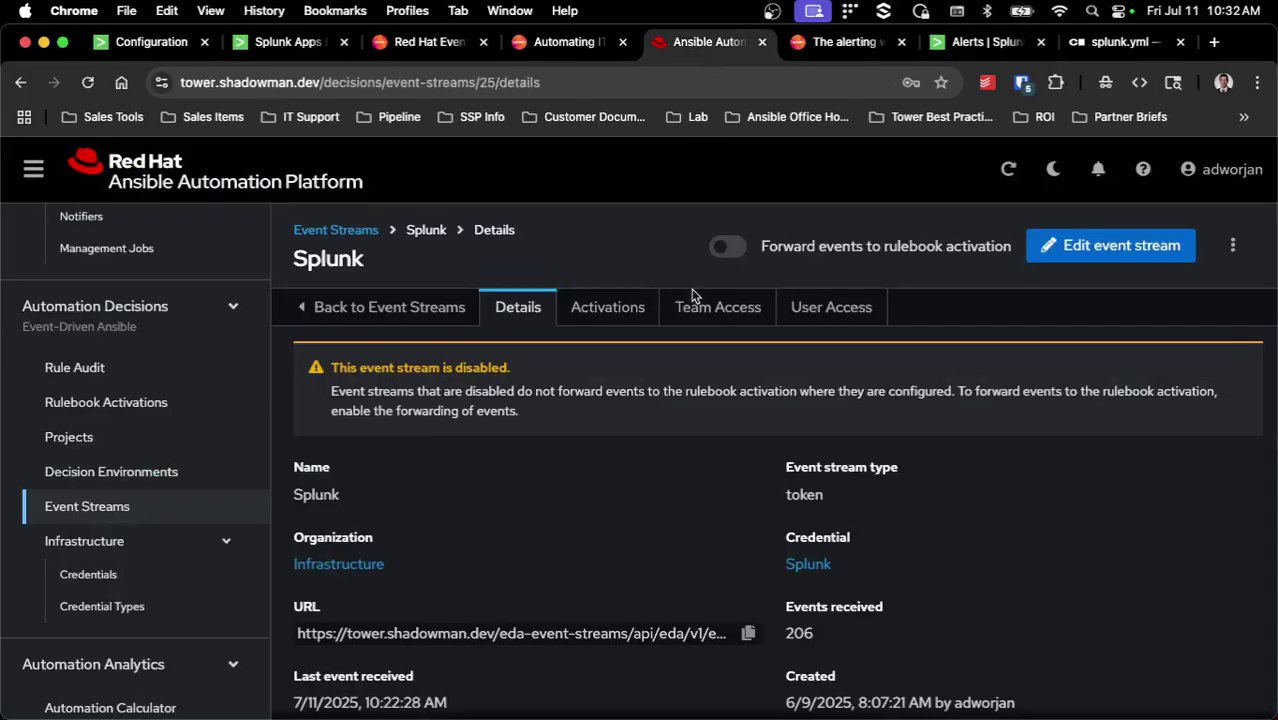
scroll(697, 340, "down", 3)
scroll(699, 365, "up", 3)
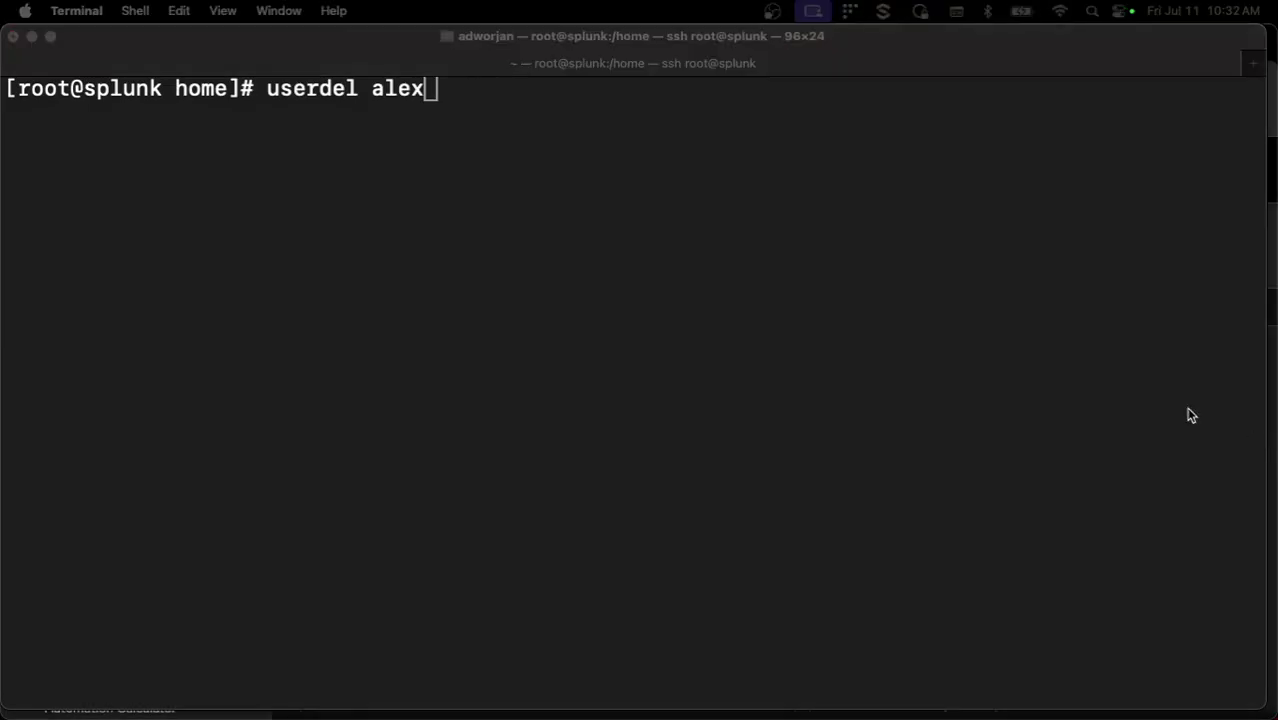
- In Terminal, turn the previous command into useradd to recreate the test user, then return to the event stream
left_click(792, 350)
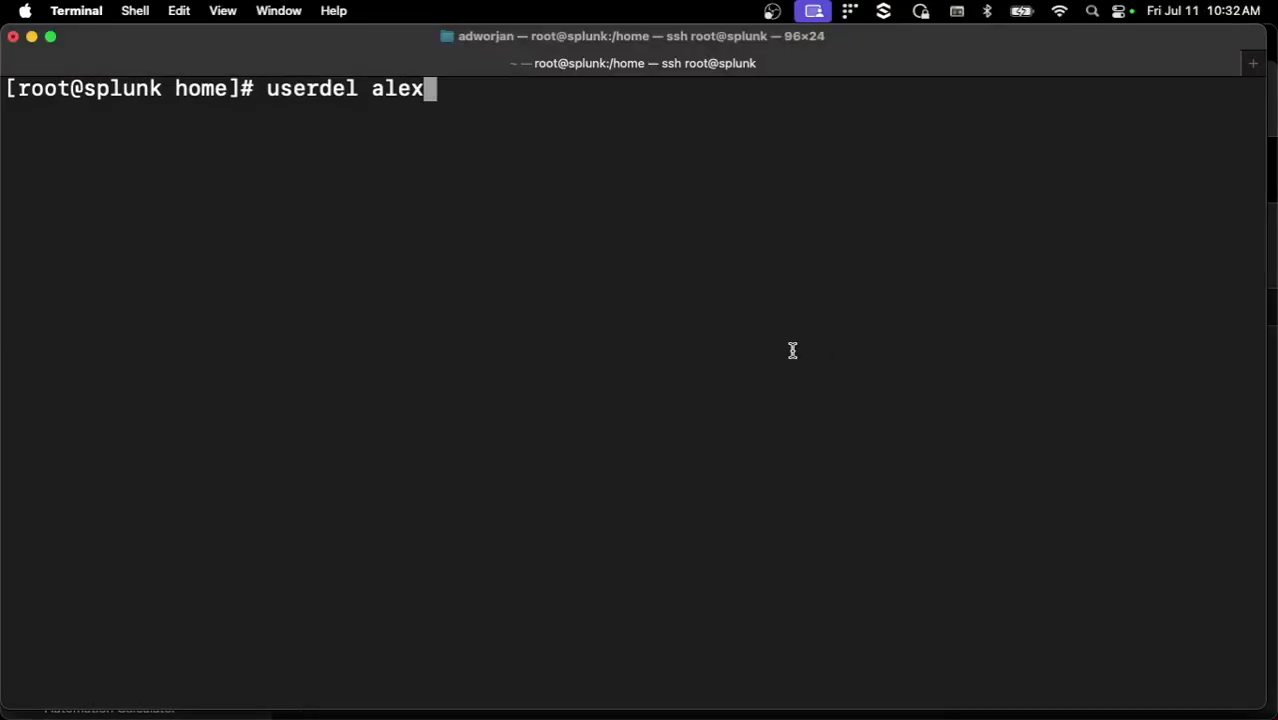
key("Left")
key("Left")
key("Left")
key("Left")
key("Left")
key("Left")
key("Right")
key("BackSpace")
key("BackSpace")
key("BackSpace")
type("serad")
key("BackSpace")
key("BackSpace")
key("BackSpace")
type("add")
key("Return")
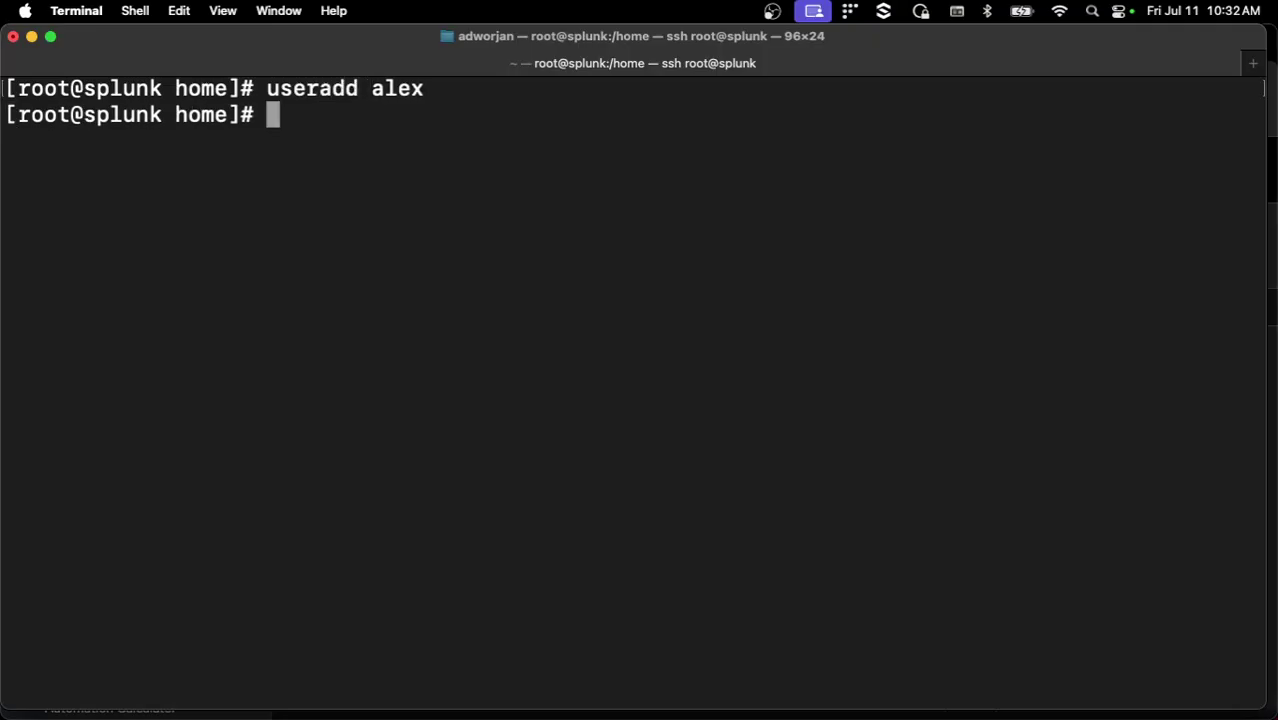
key("super+Tab")
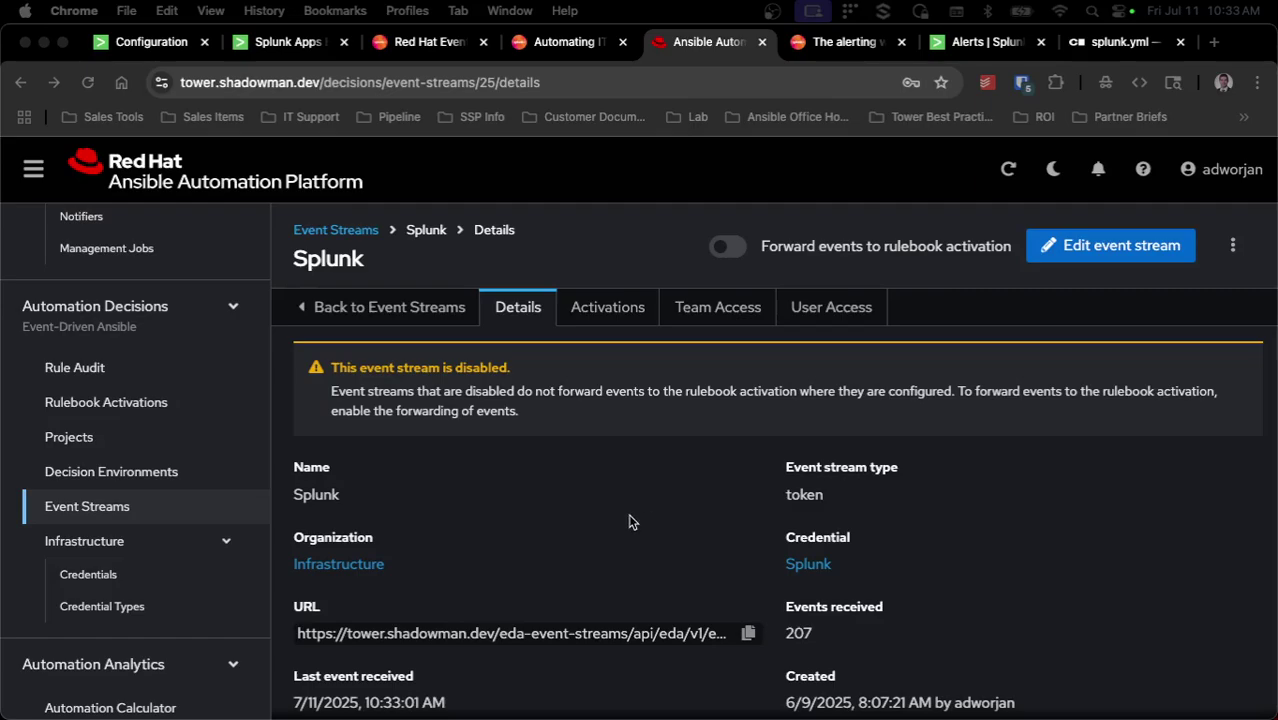
- Scroll to the latest event's Body and highlight its raw useradd log line
scroll(641, 503, "down", 5)
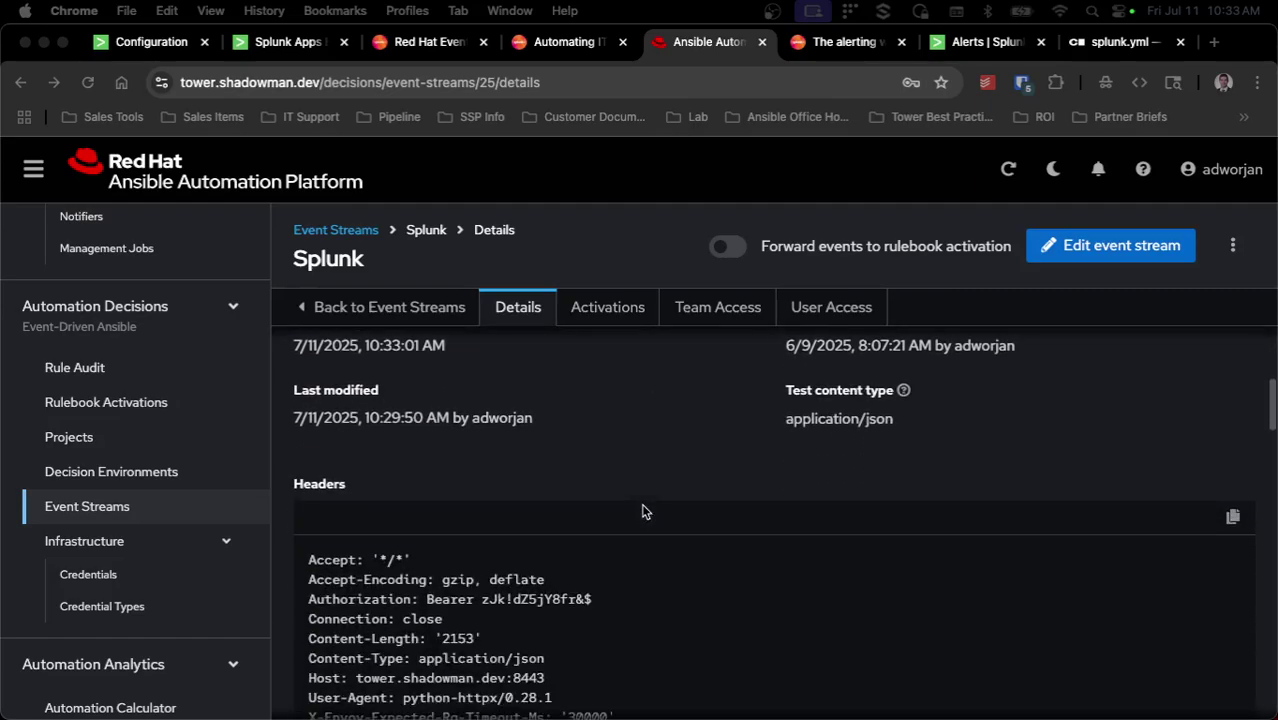
scroll(641, 505, "down", 4)
scroll(543, 447, "down", 3)
scroll(543, 447, "down", 5)
scroll(378, 410, "up", 1)
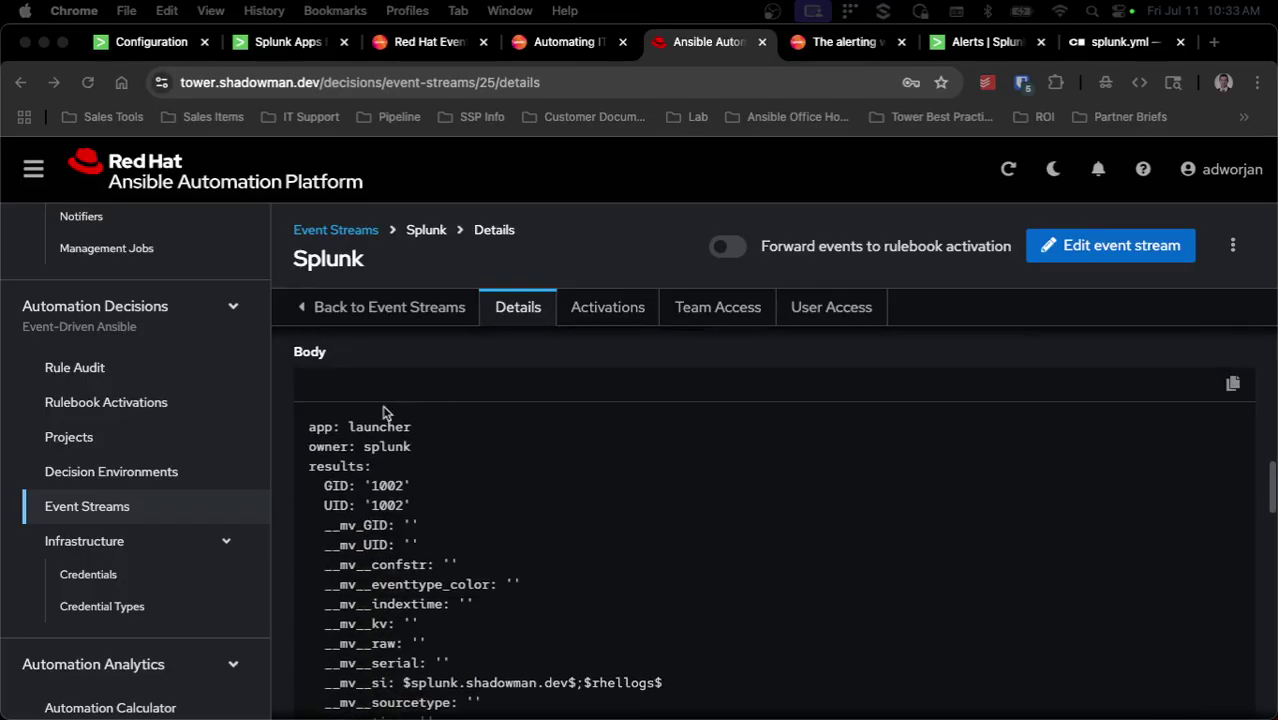
scroll(551, 460, "down", 1)
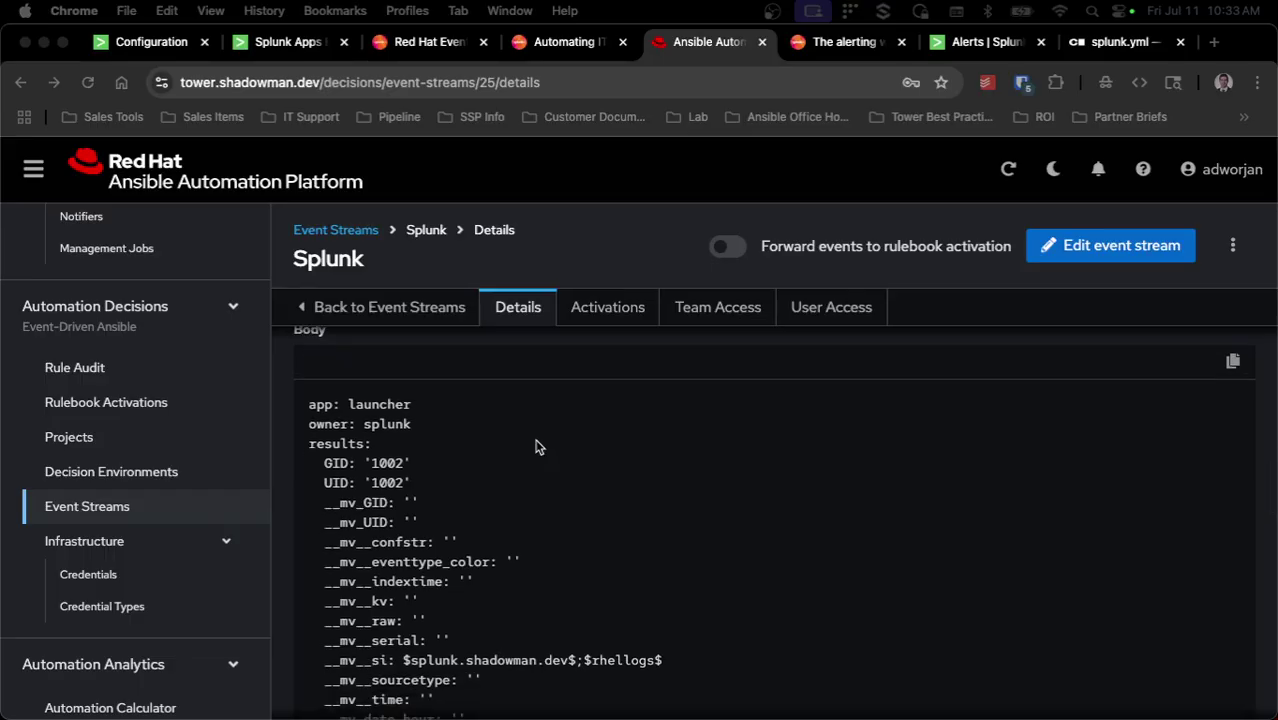
scroll(535, 447, "down", 6)
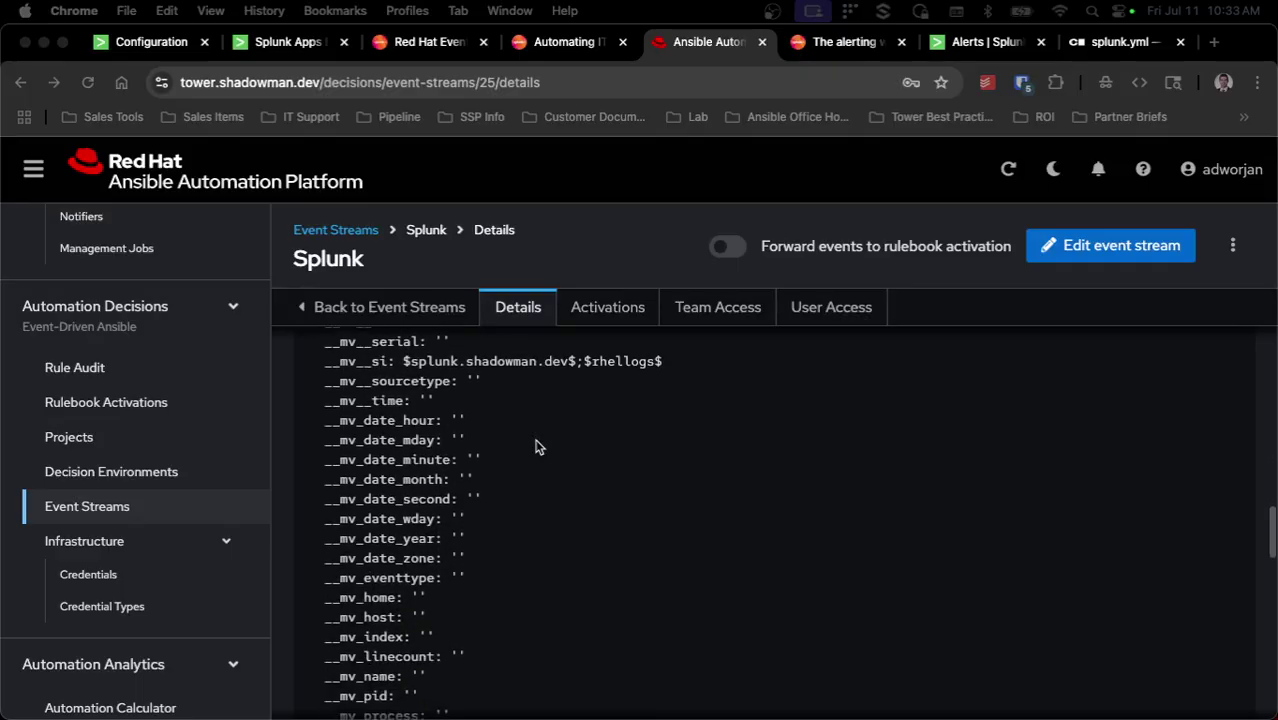
scroll(535, 447, "down", 5)
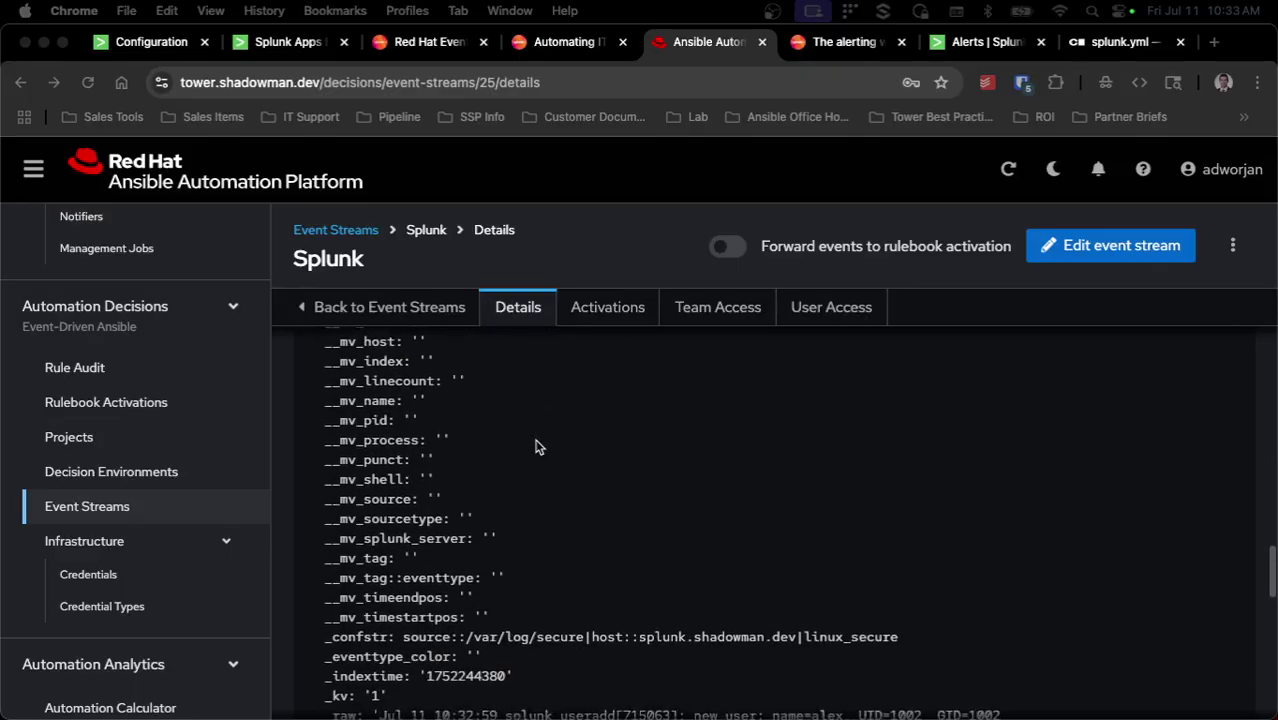
scroll(535, 447, "down", 4)
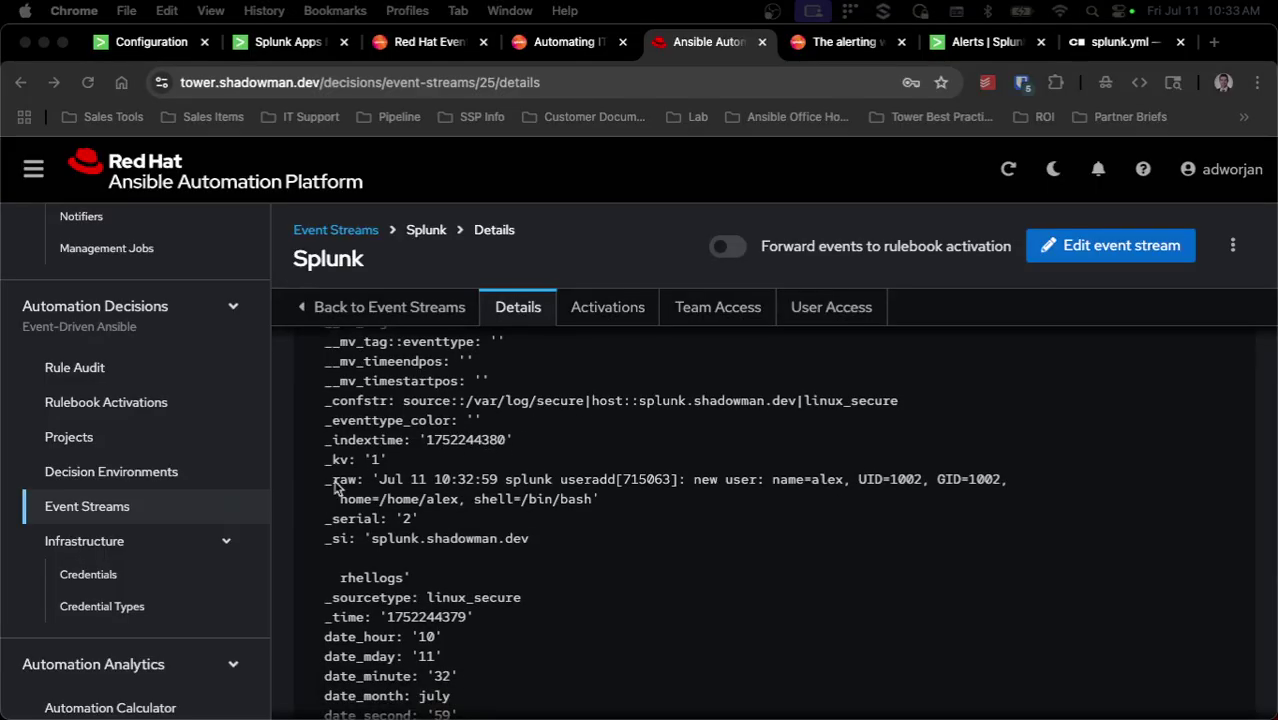
left_click(380, 486)
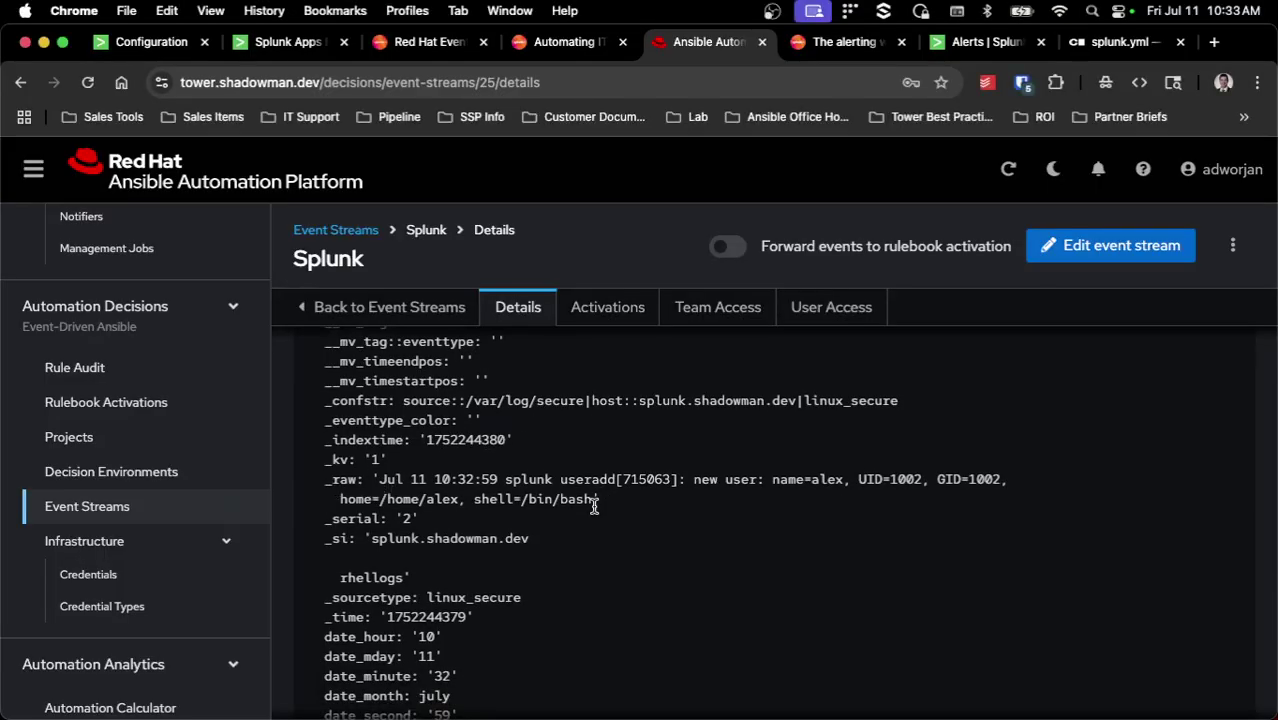
left_click_drag(595, 507, 380, 475)
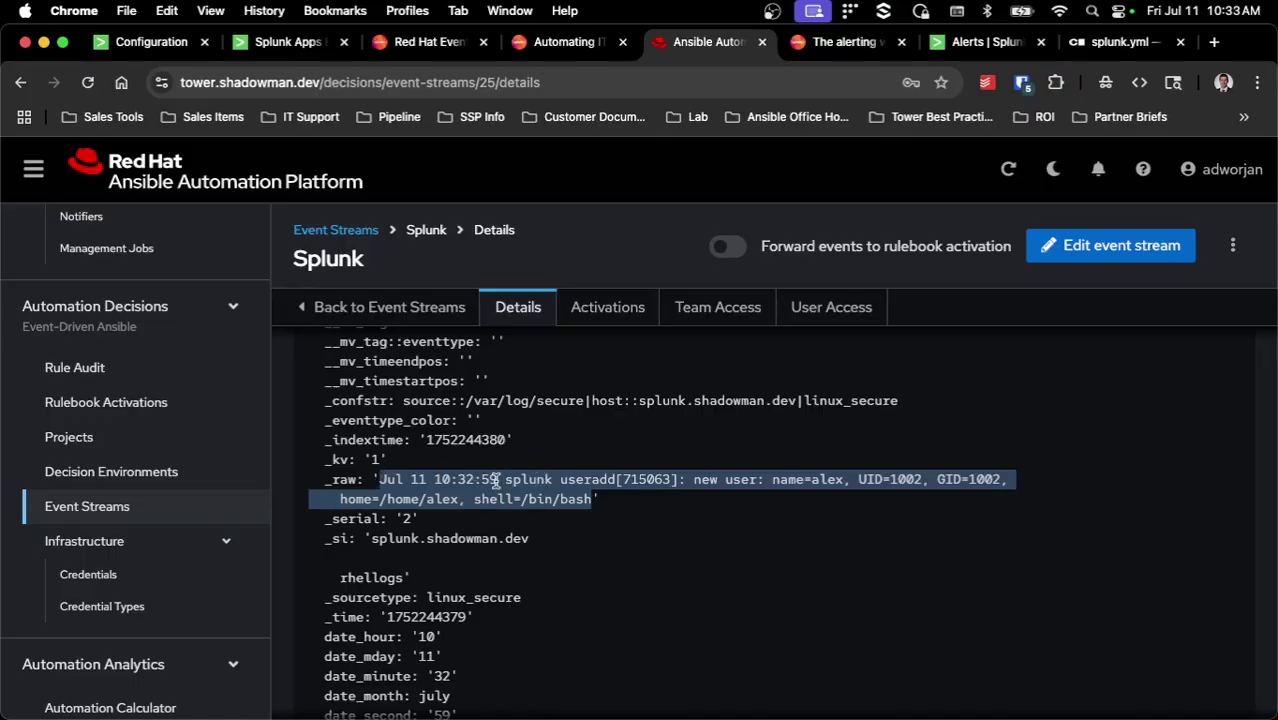
- Highlight host splunk.shadowman.dev and the new user's name, then scroll back up to Body
scroll(495, 481, "down", 6)
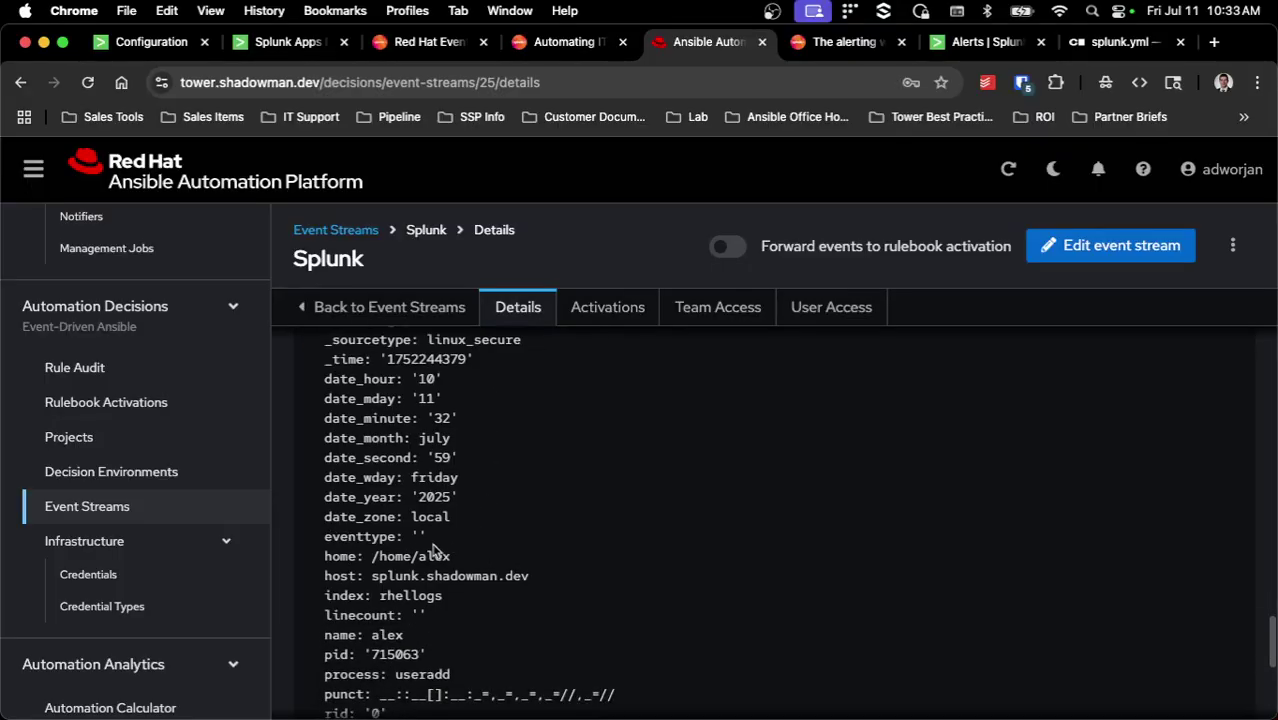
left_click_drag(371, 577, 549, 580)
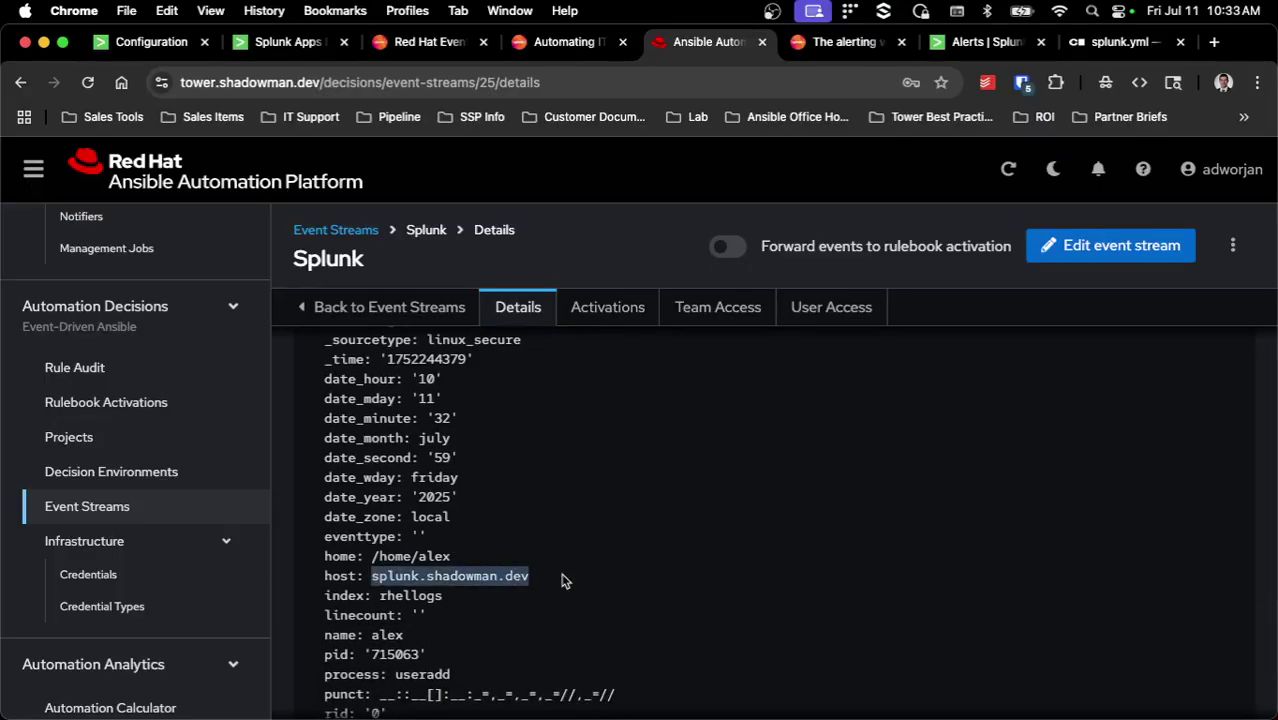
scroll(493, 574, "down", 1)
double_click(386, 593)
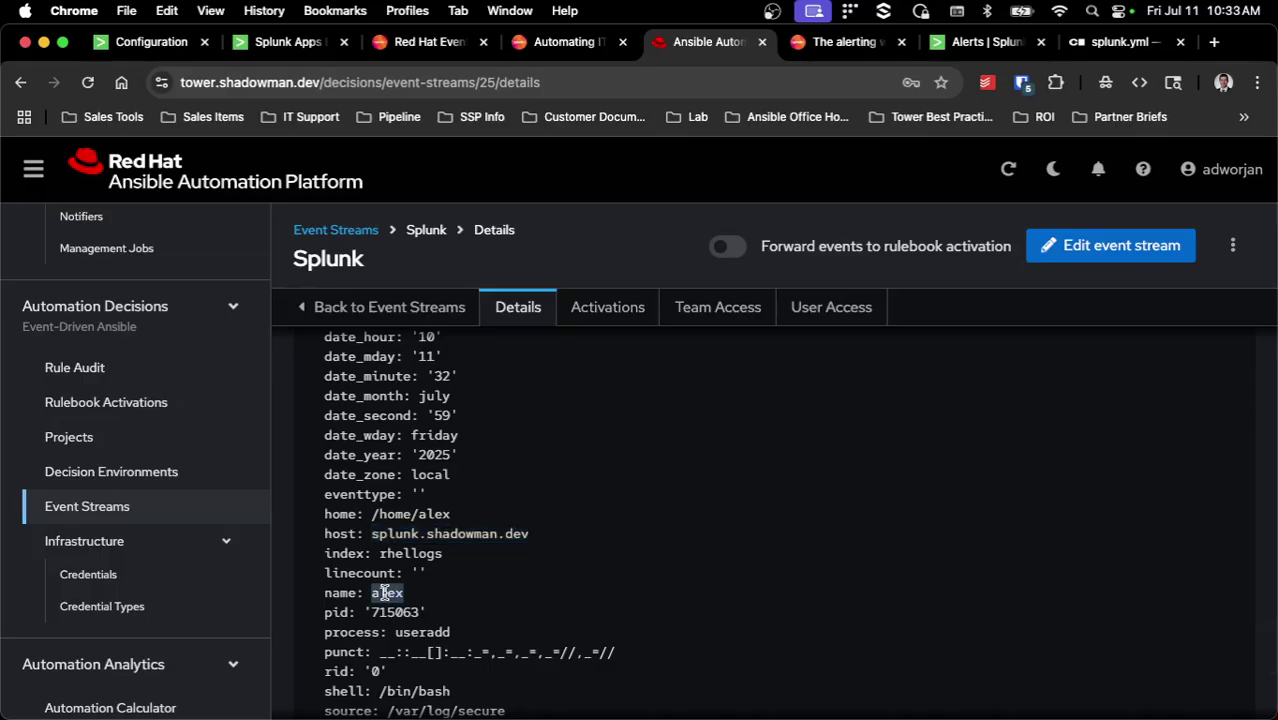
scroll(652, 562, "up", 1)
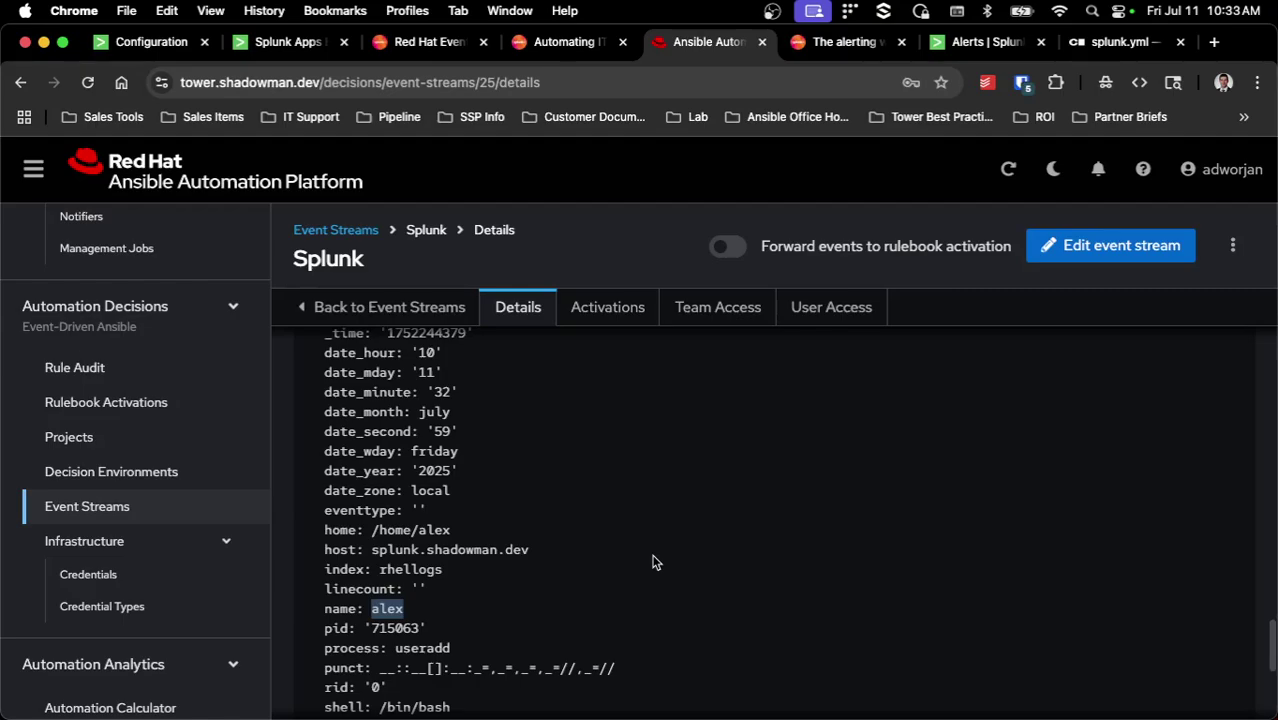
scroll(652, 562, "up", 10)
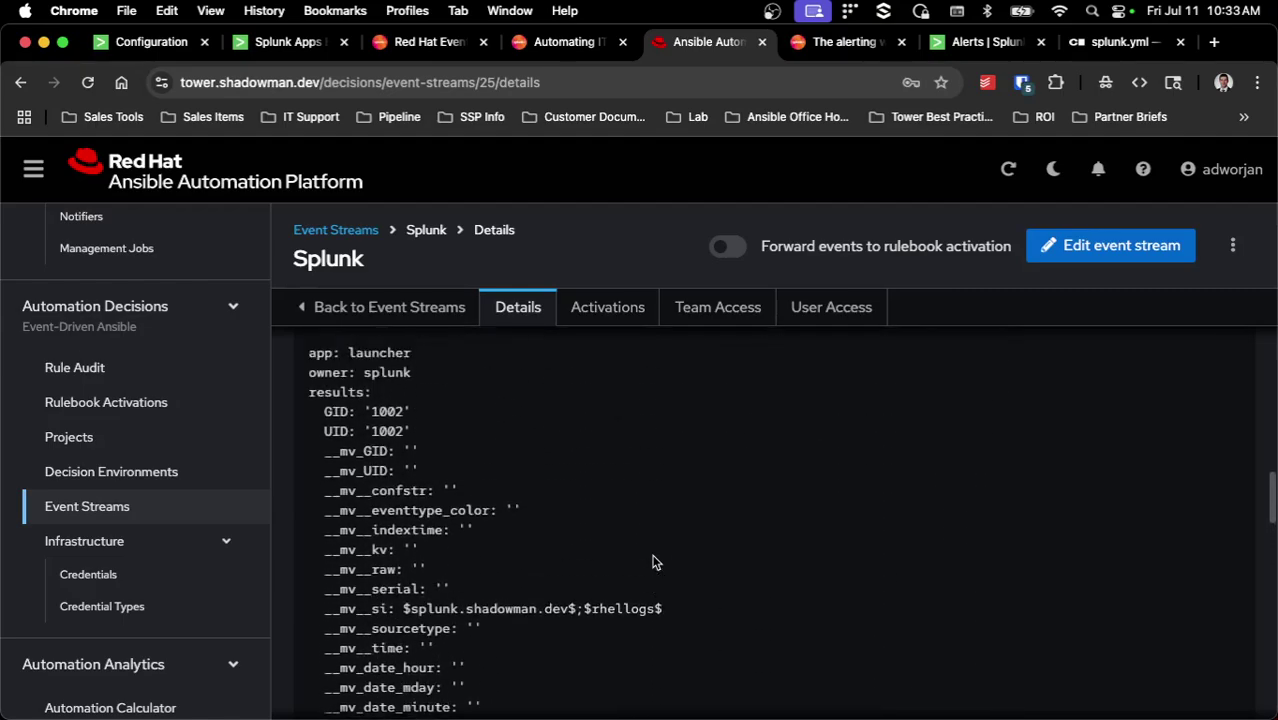
scroll(652, 562, "up", 3)
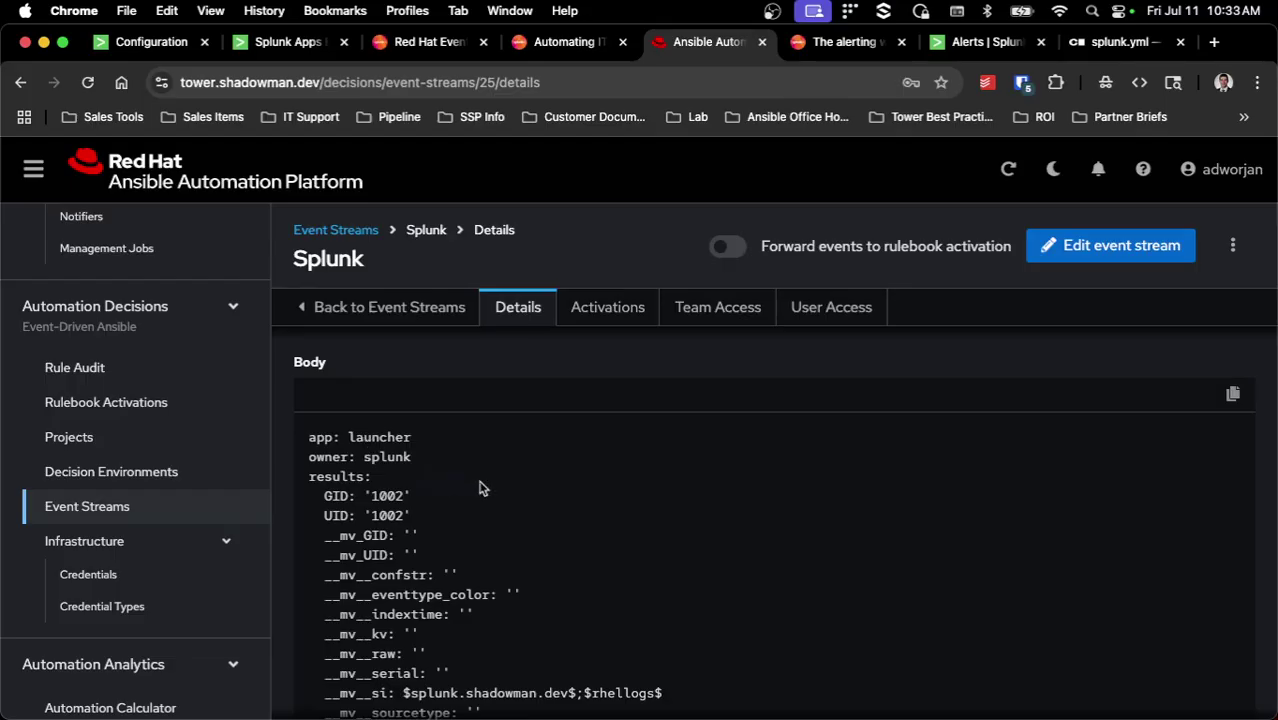
- Glance at the splunk.yml rulebook, then scroll through the Splunk event stream details
left_click(1103, 48)
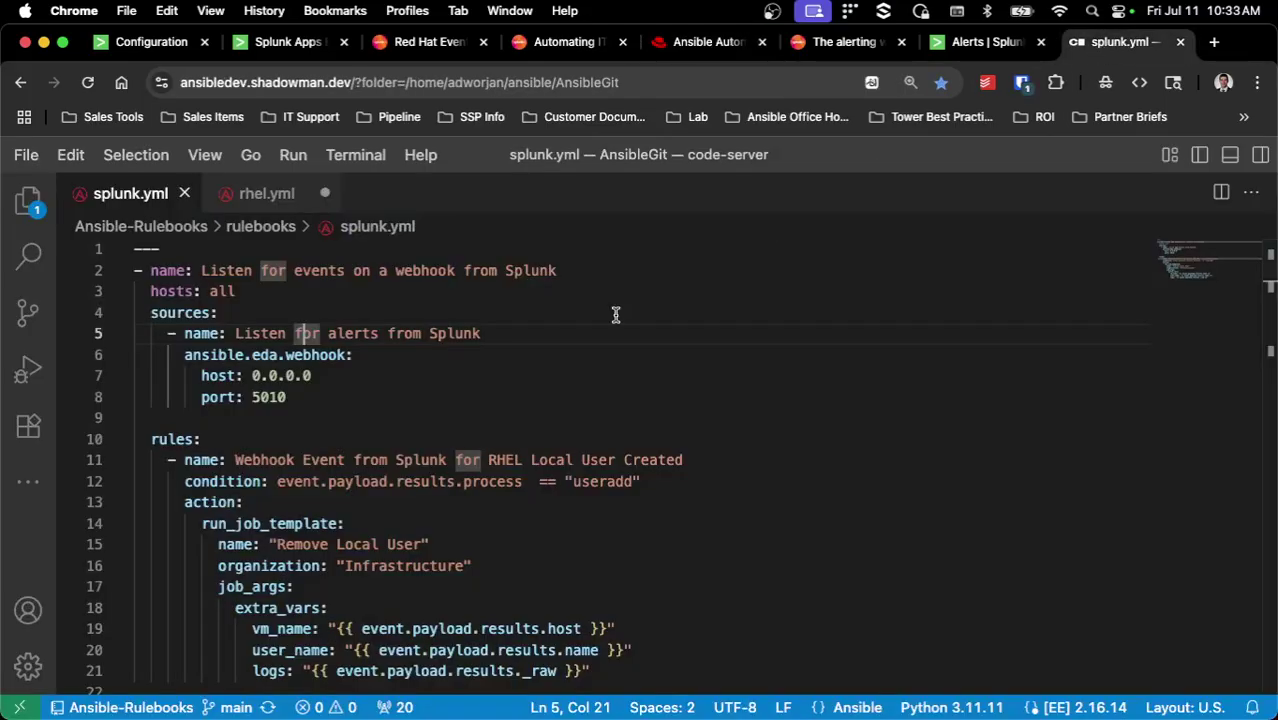
left_click(705, 45)
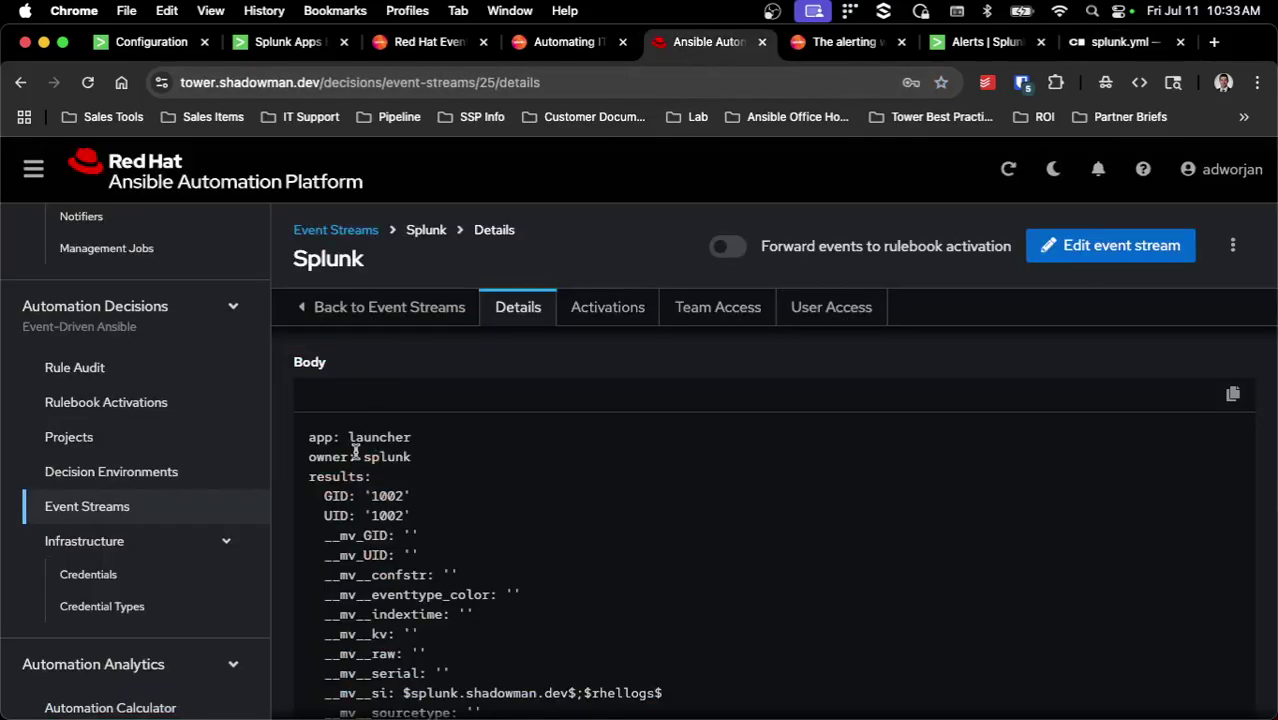
scroll(323, 474, "down", 5)
scroll(323, 474, "down", 10)
scroll(323, 474, "down", 3)
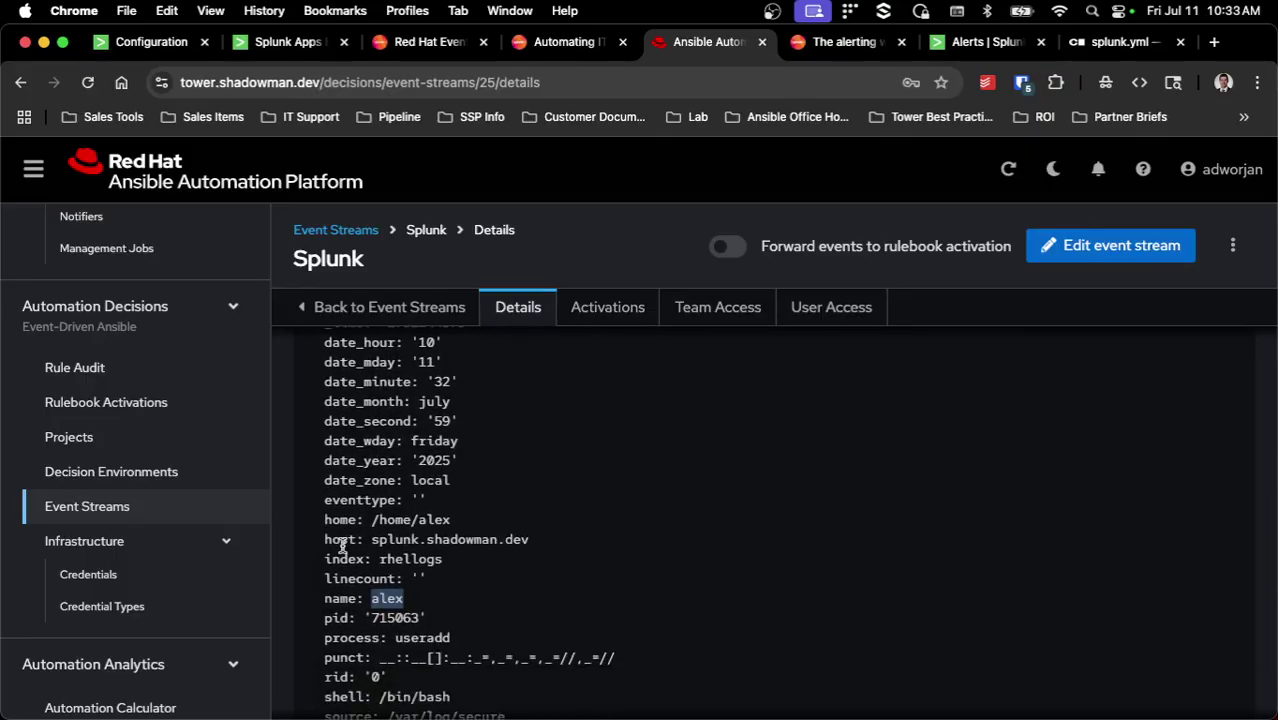
scroll(333, 598, "up", 7)
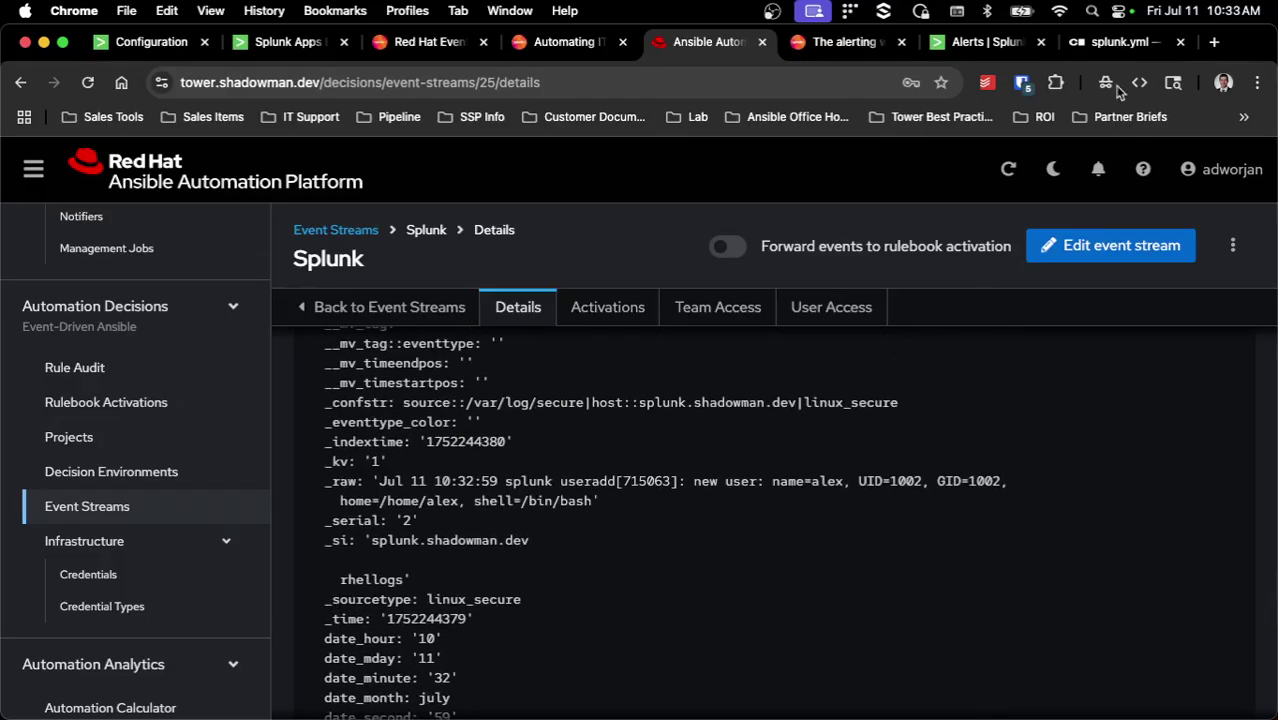
- Compare the rulebook's process condition in splunk.yml with the event's process: useradd value
left_click(1115, 42)
scroll(558, 422, "down", 1)
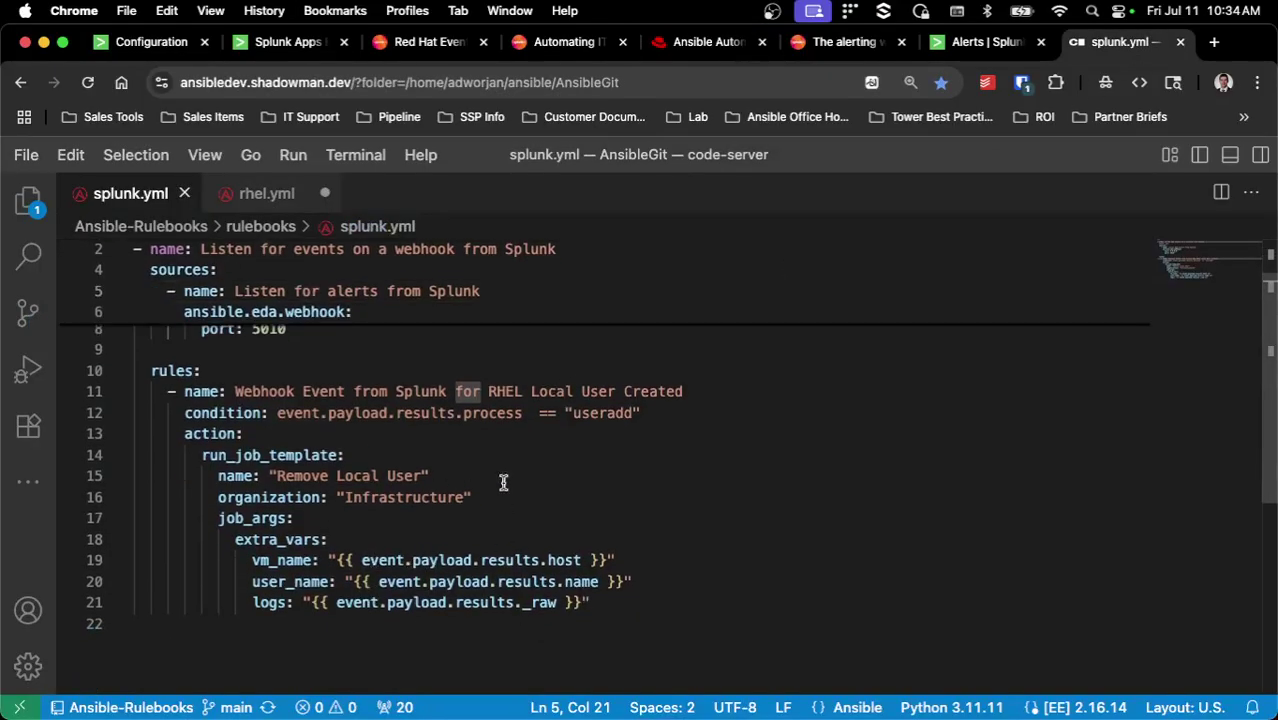
double_click(497, 414)
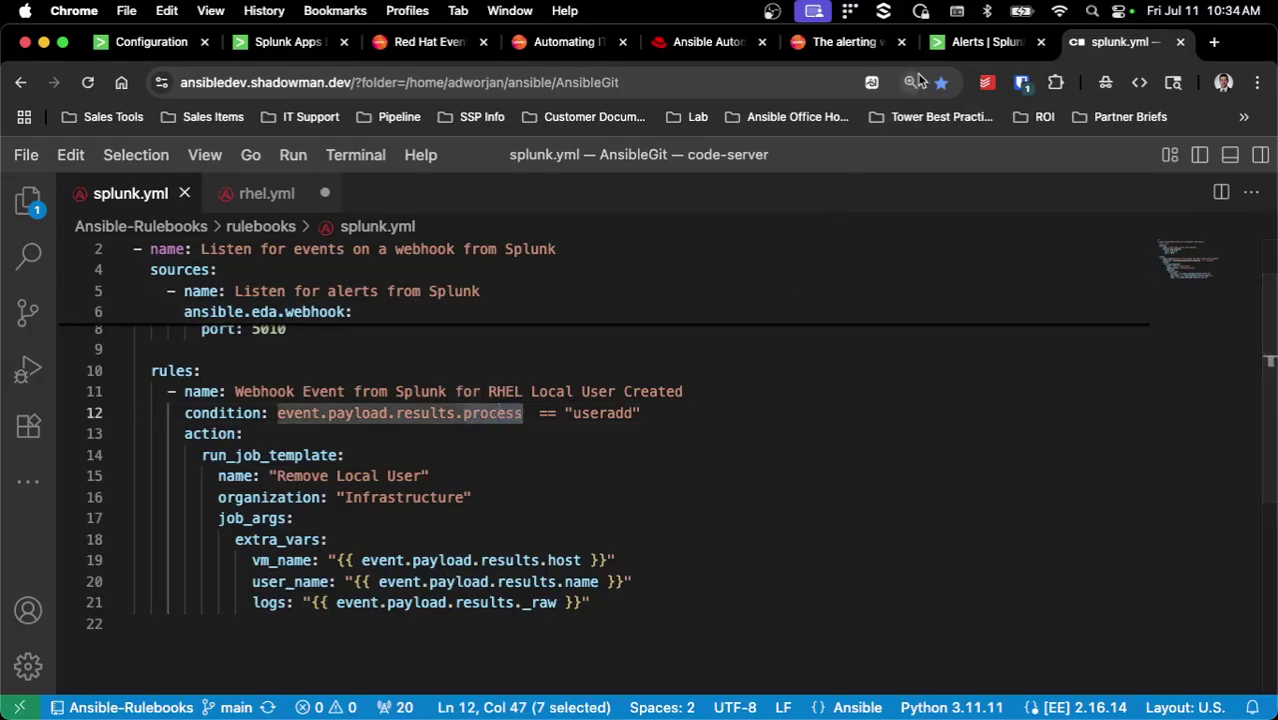
left_click(707, 48)
scroll(544, 456, "down", 5)
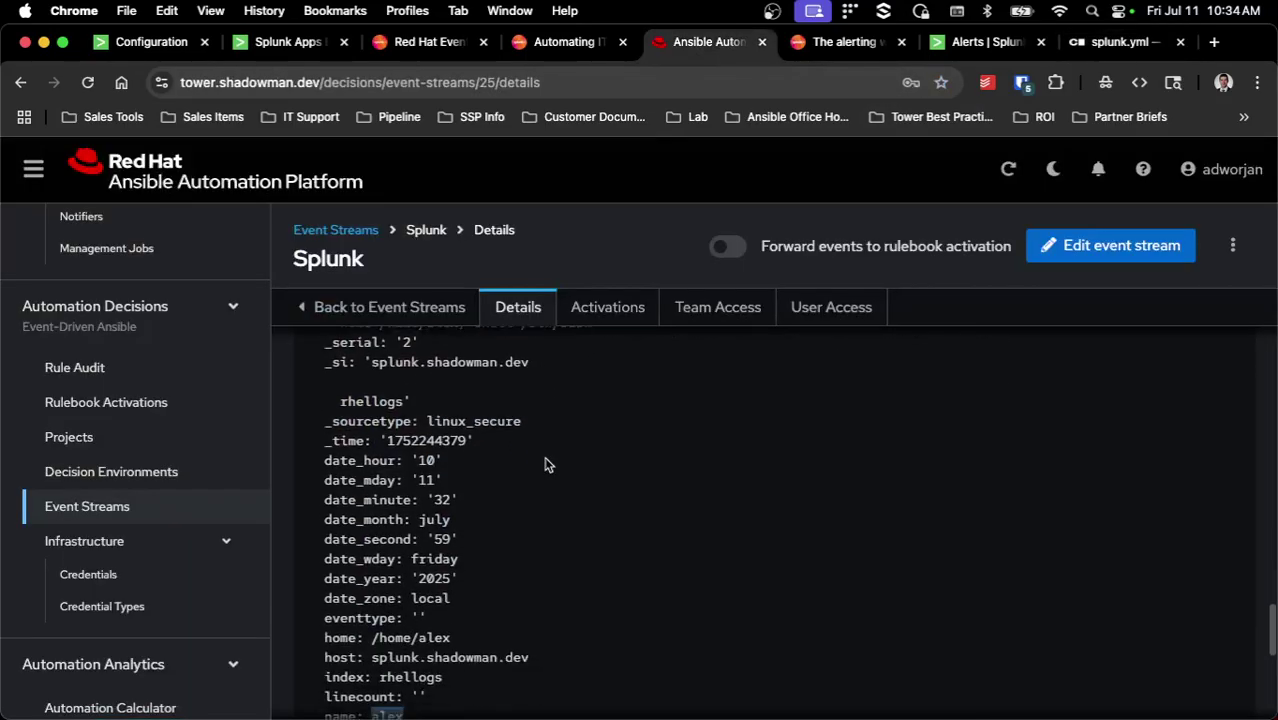
left_click(425, 571)
double_click(425, 571)
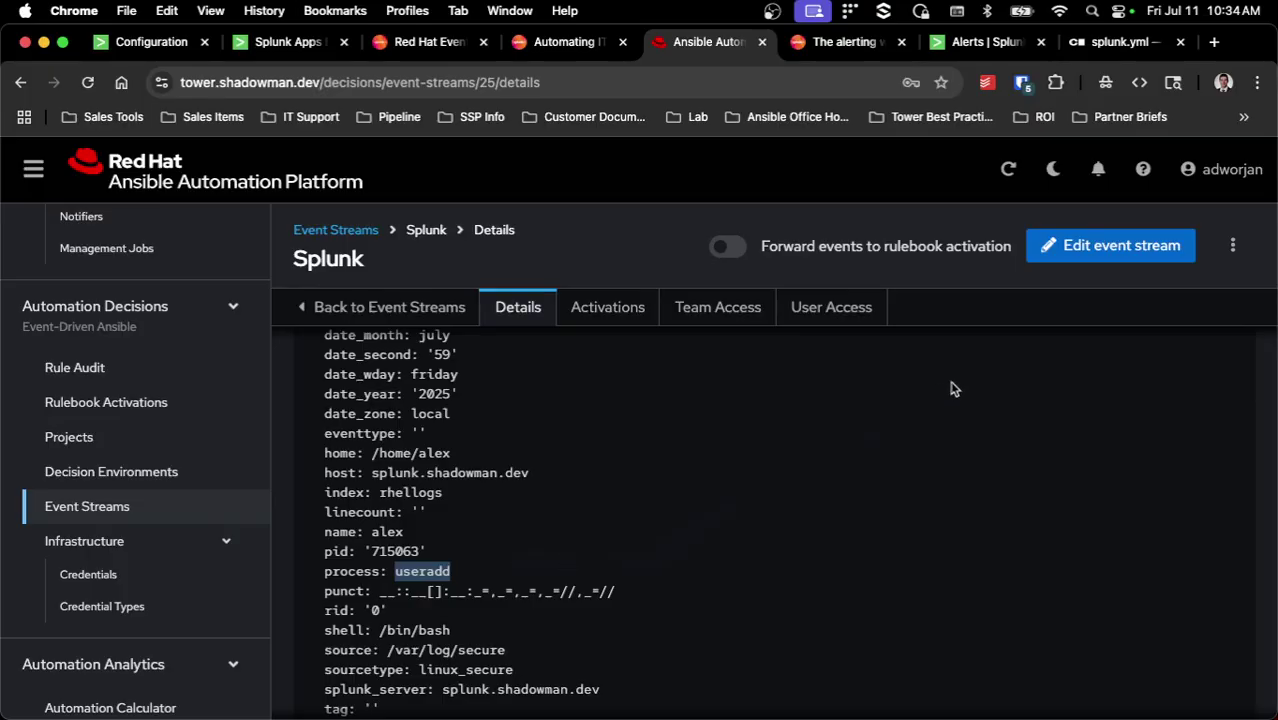
left_click(1115, 44)
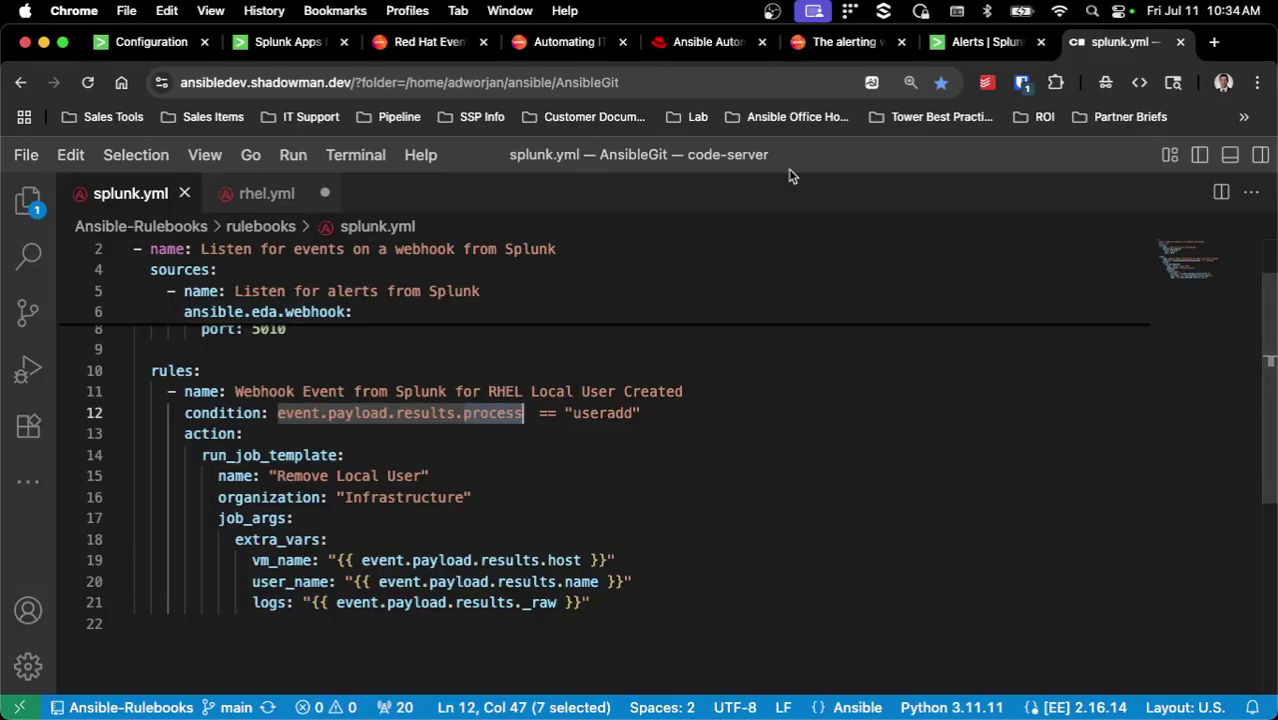
left_click(705, 42)
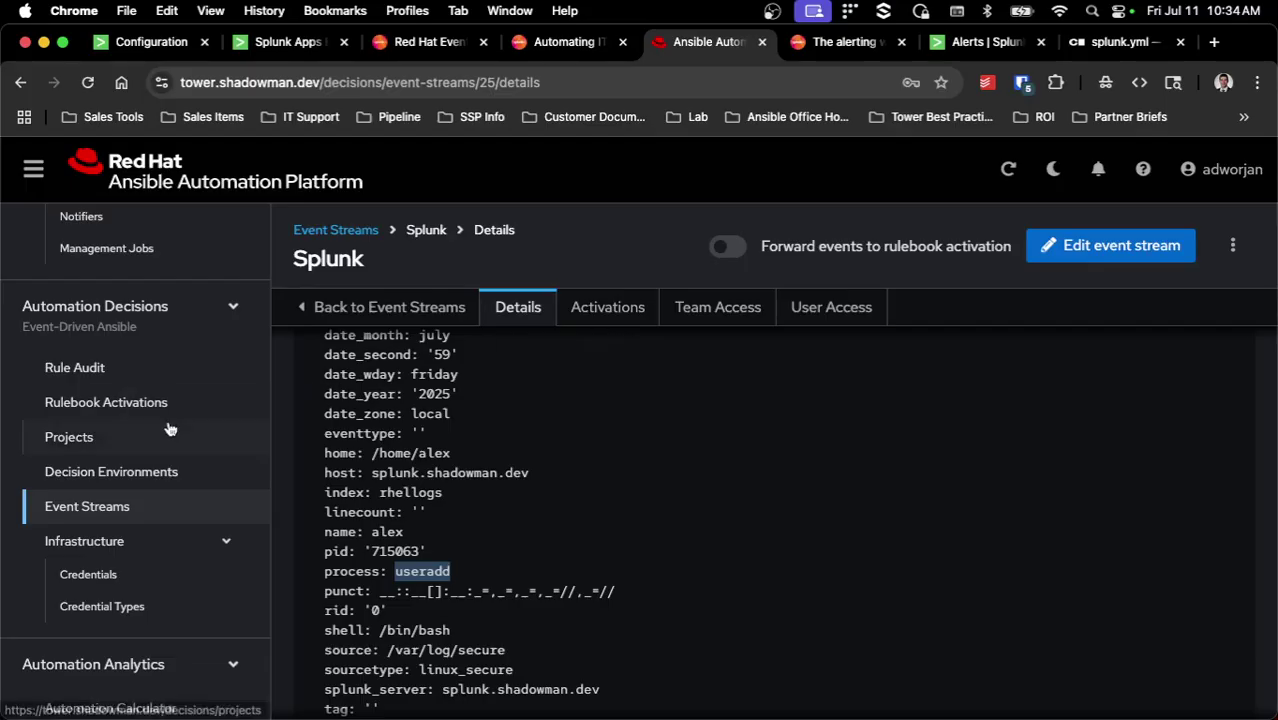
- Enable forwarding to rulebook activations for the Splunk stream and start an activation named 'Splunk EDA'
left_click(727, 250)
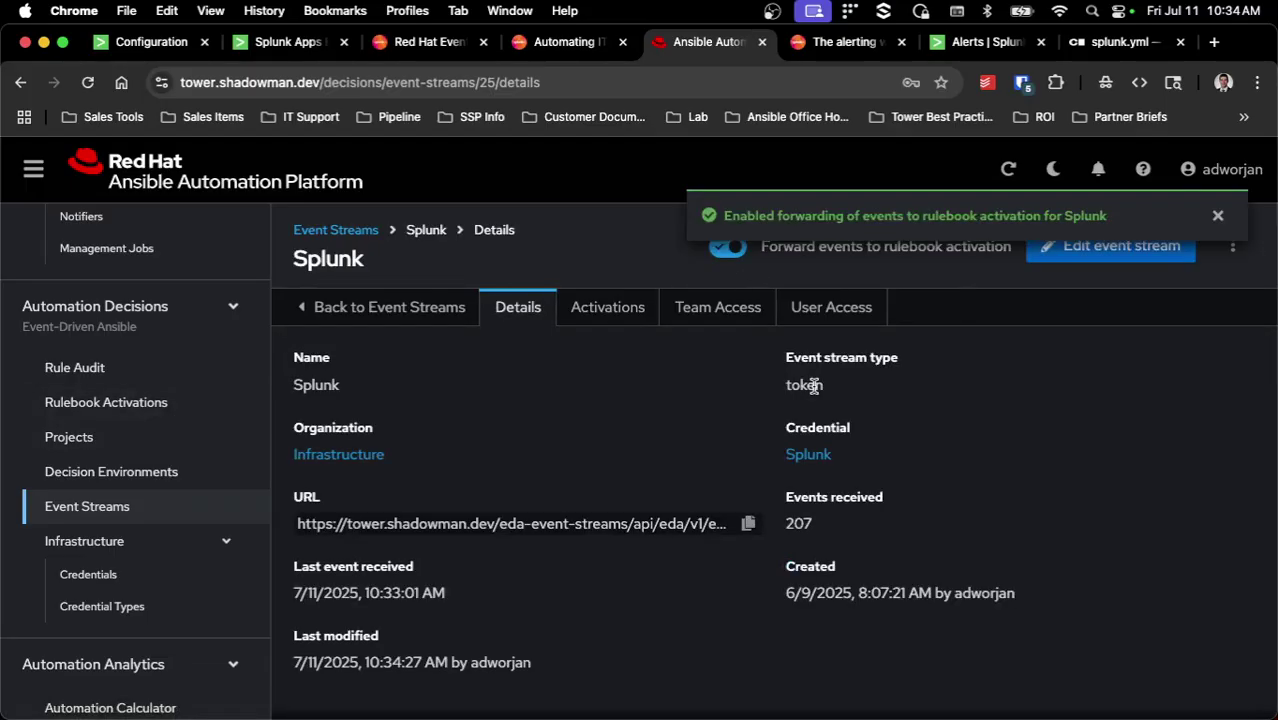
left_click(1212, 218)
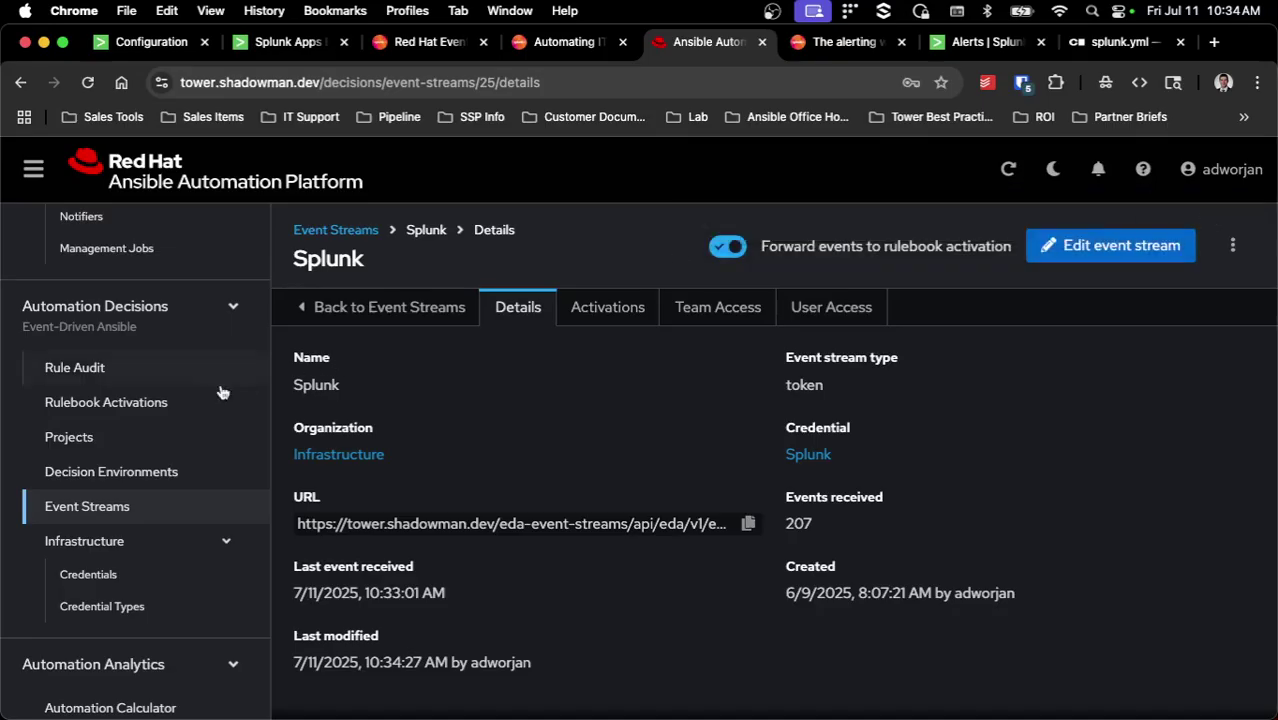
left_click(181, 402)
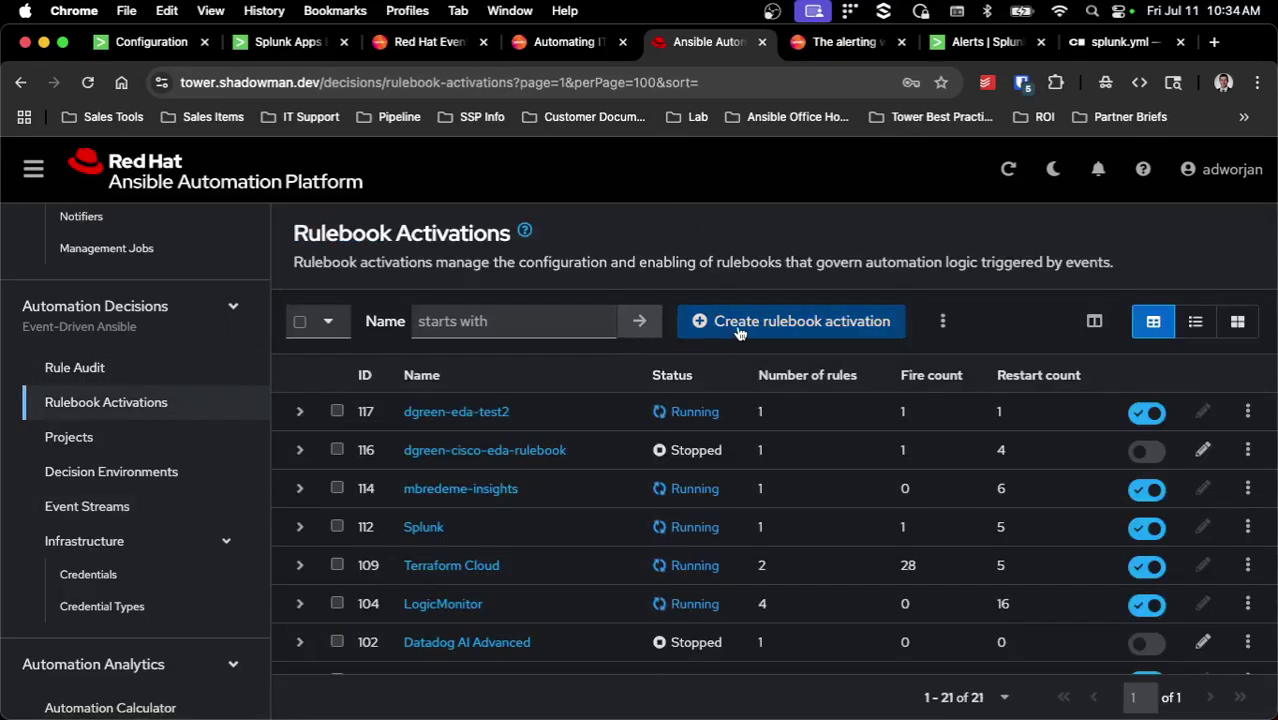
left_click(745, 332)
left_click(622, 358)
type("S")
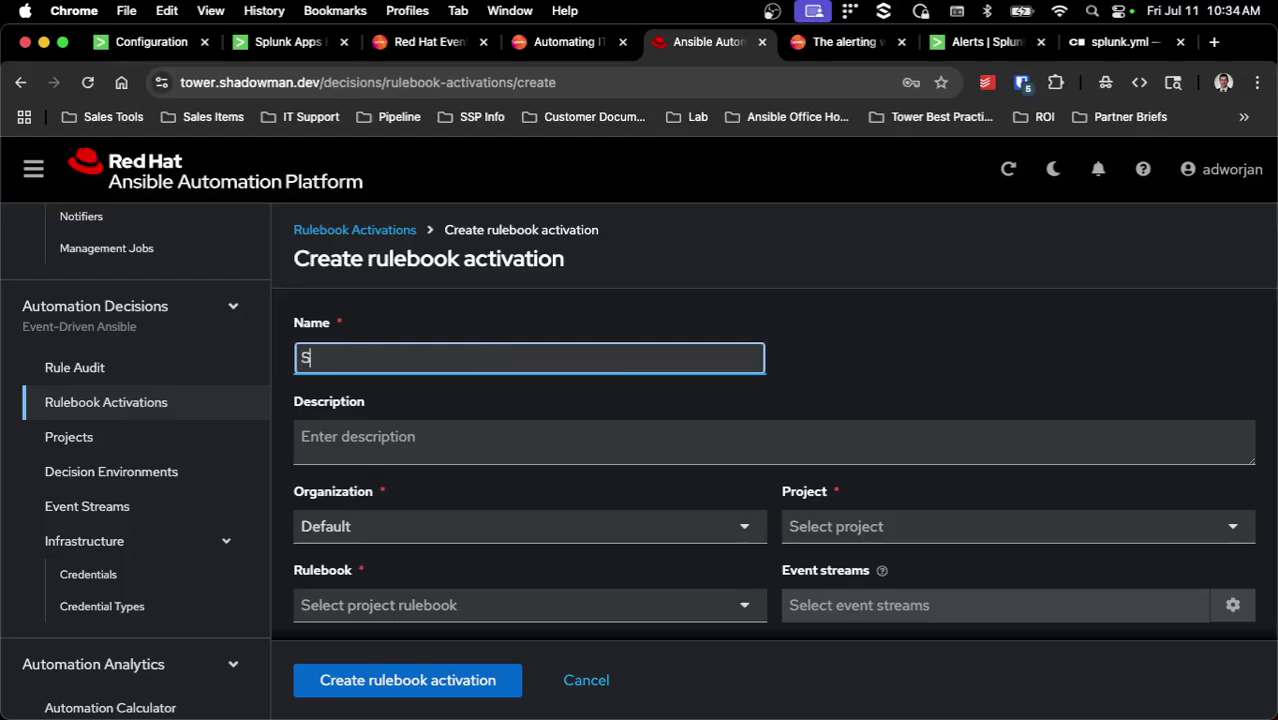
type("plunk EDA")
- Choose project Shadowman Rulebooks and rulebook splunk.yml for the activation
left_click(868, 524)
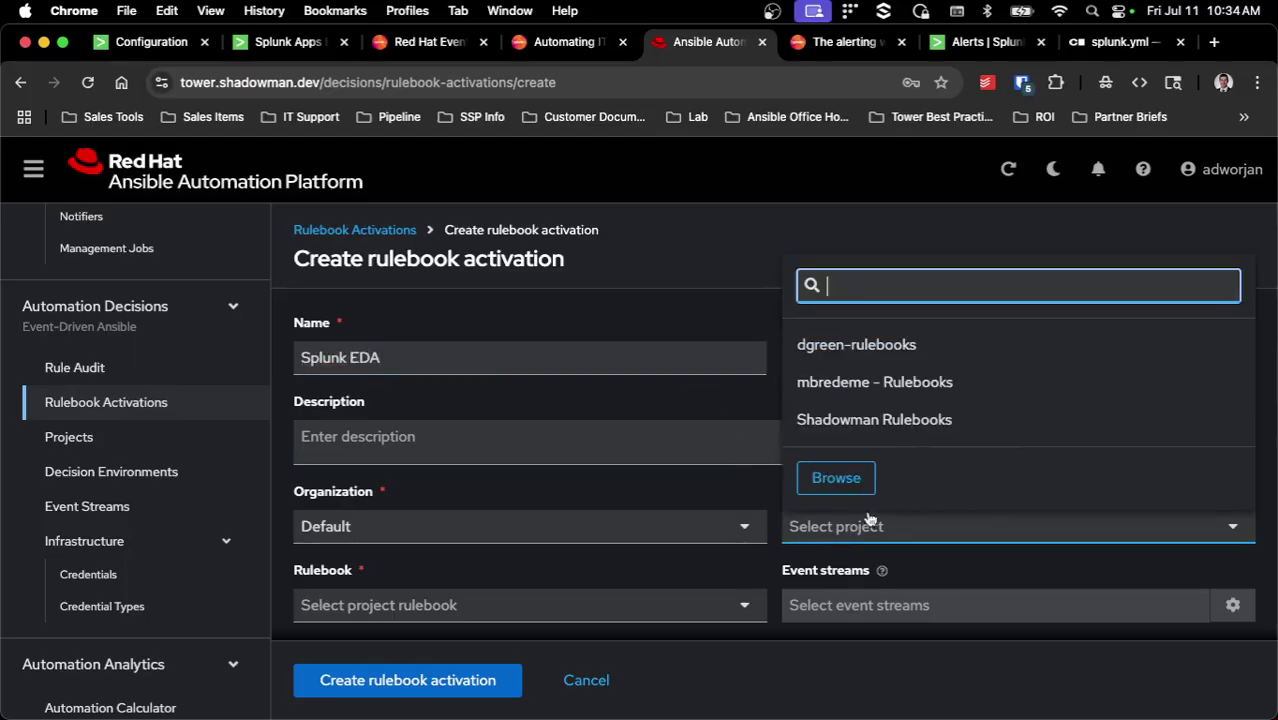
left_click(900, 419)
scroll(638, 461, "down", 2)
left_click(590, 531)
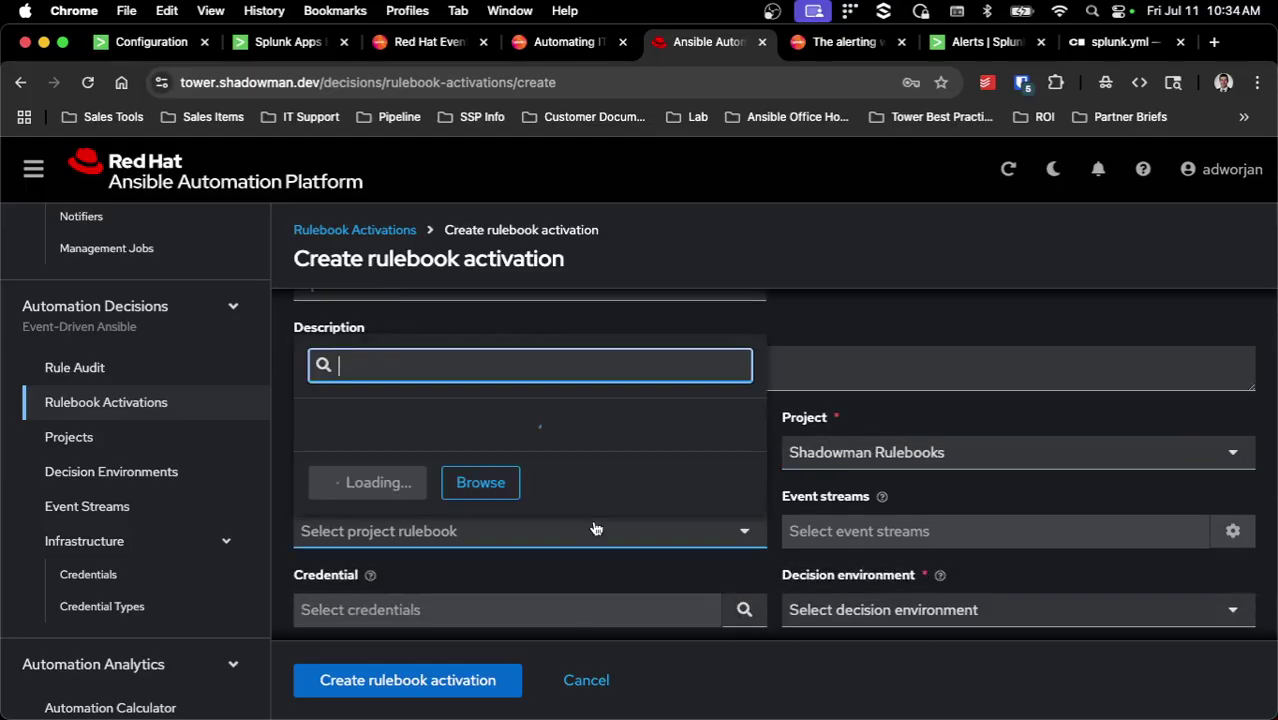
type("spl")
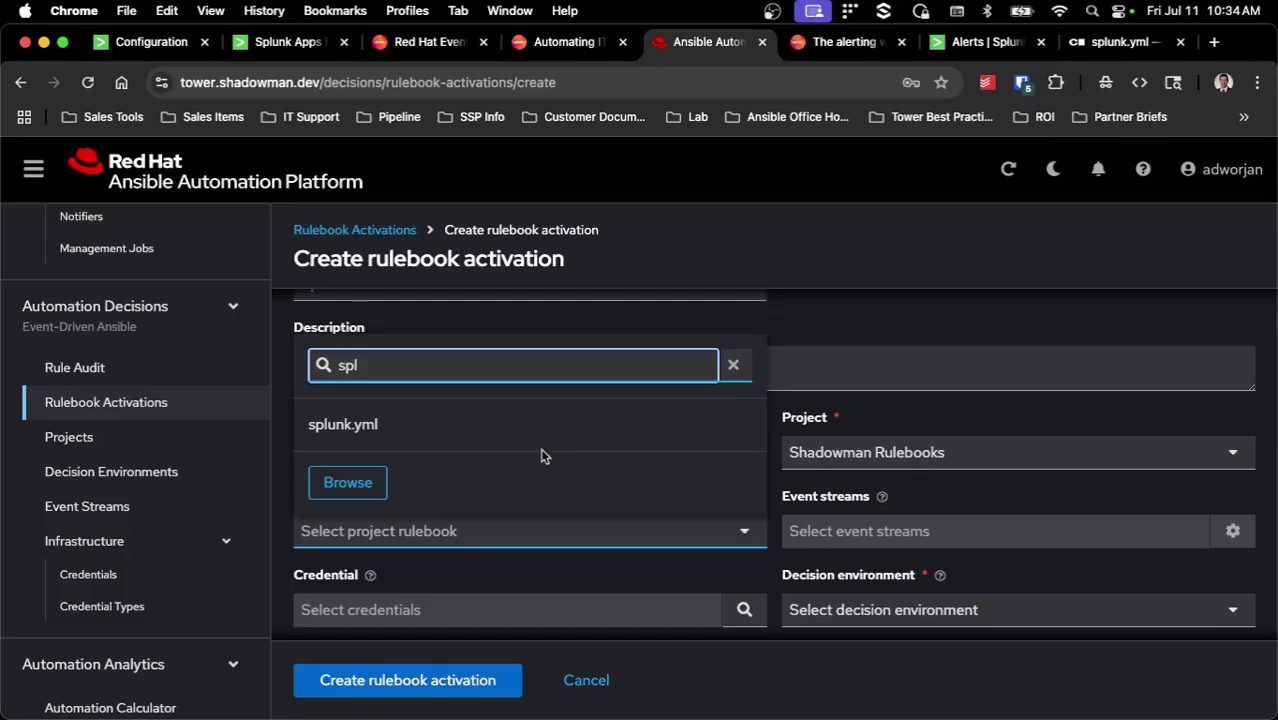
left_click(540, 430)
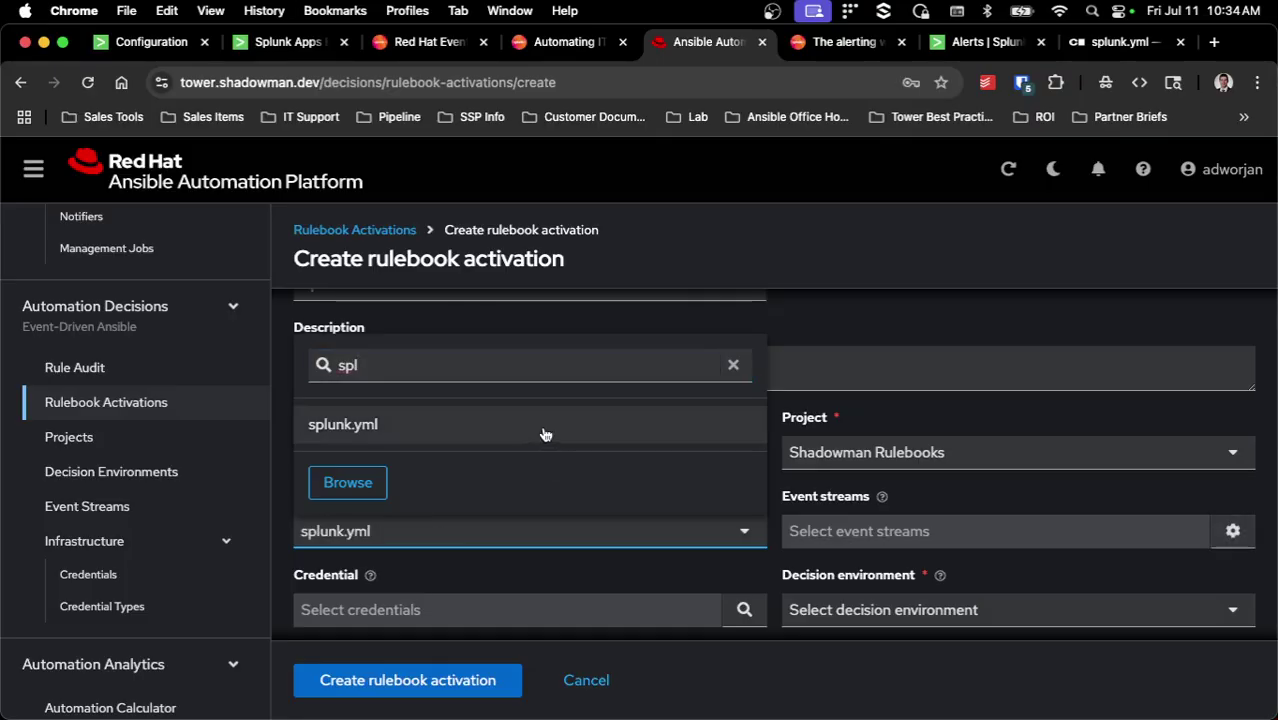
- Map the rulebook's source to the Splunk event stream
left_click(1233, 531)
scroll(633, 458, "down", 1)
left_click(606, 457)
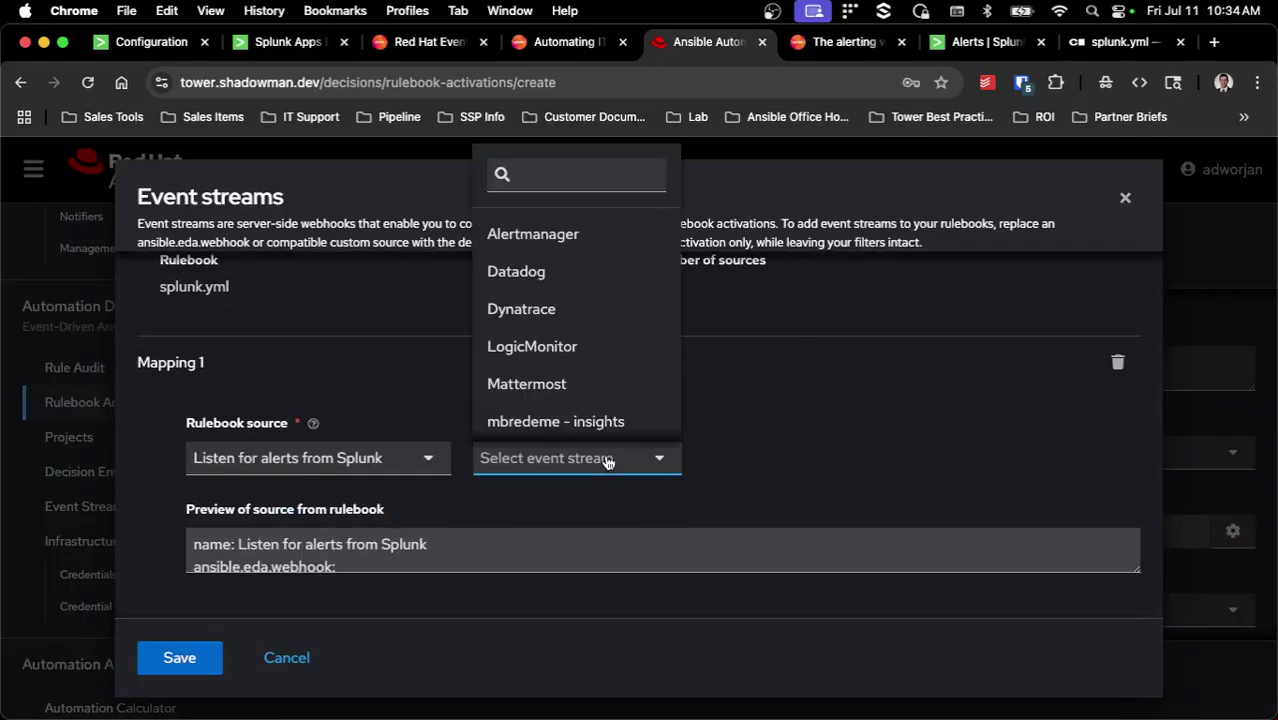
scroll(607, 360, "down", 3)
left_click(600, 378)
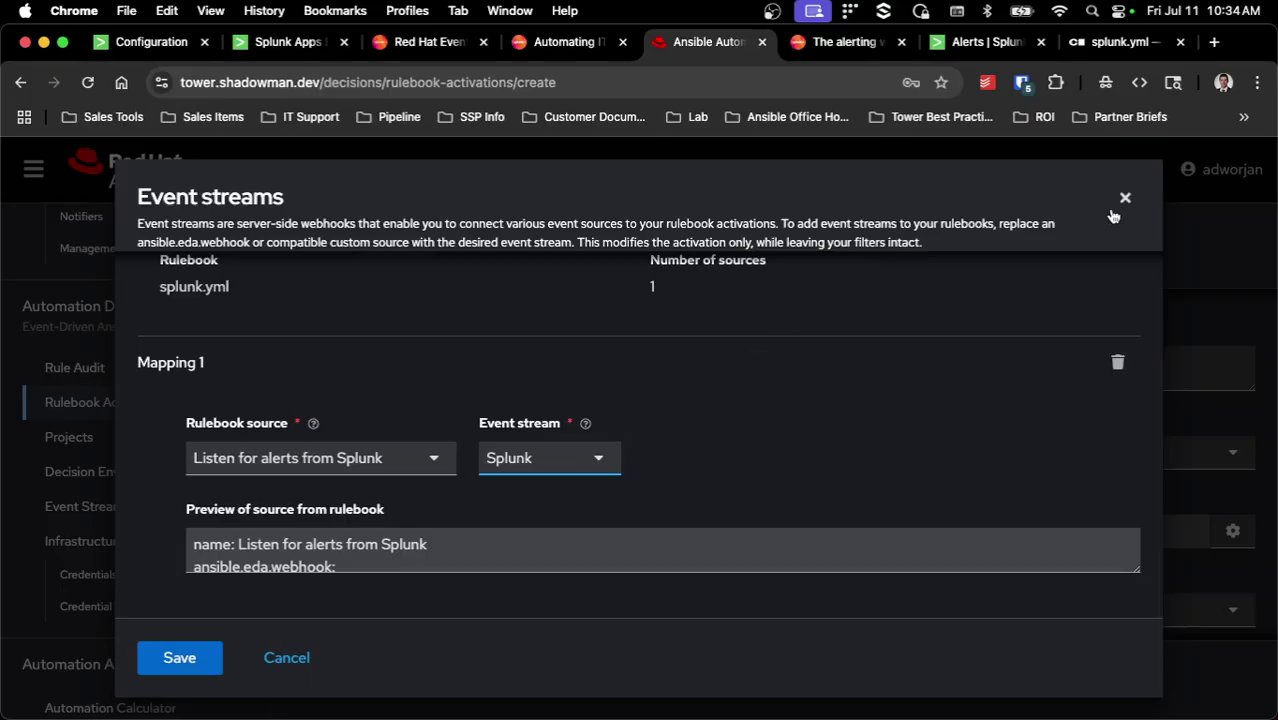
- Save the event stream mapping and add the Ansible Automation Platform credential
left_click(205, 655)
scroll(676, 434, "down", 5)
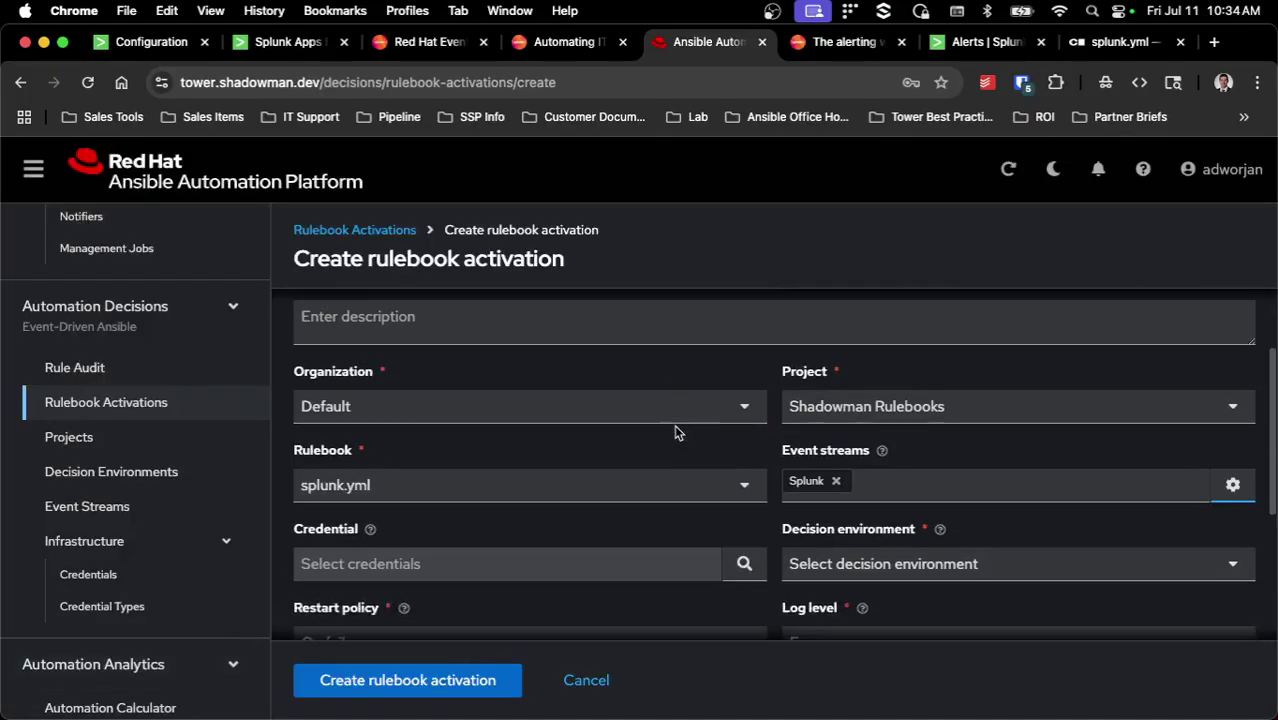
left_click(741, 448)
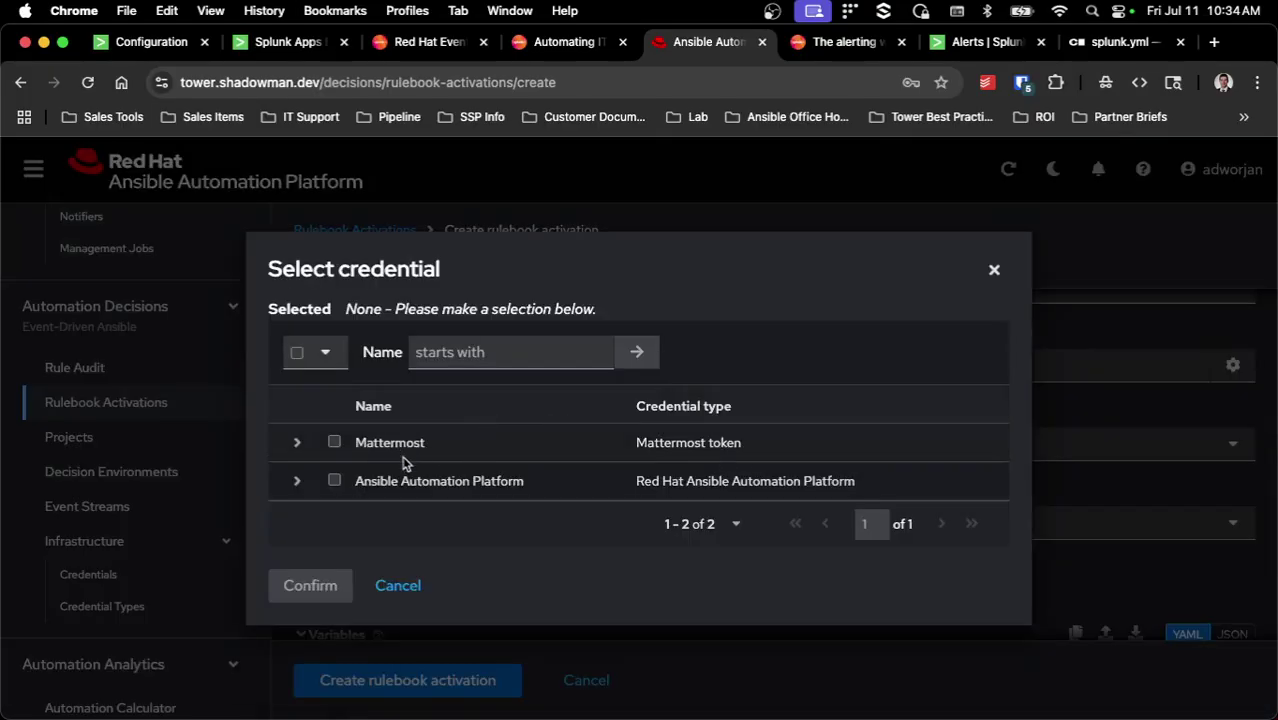
left_click(335, 482)
left_click(318, 585)
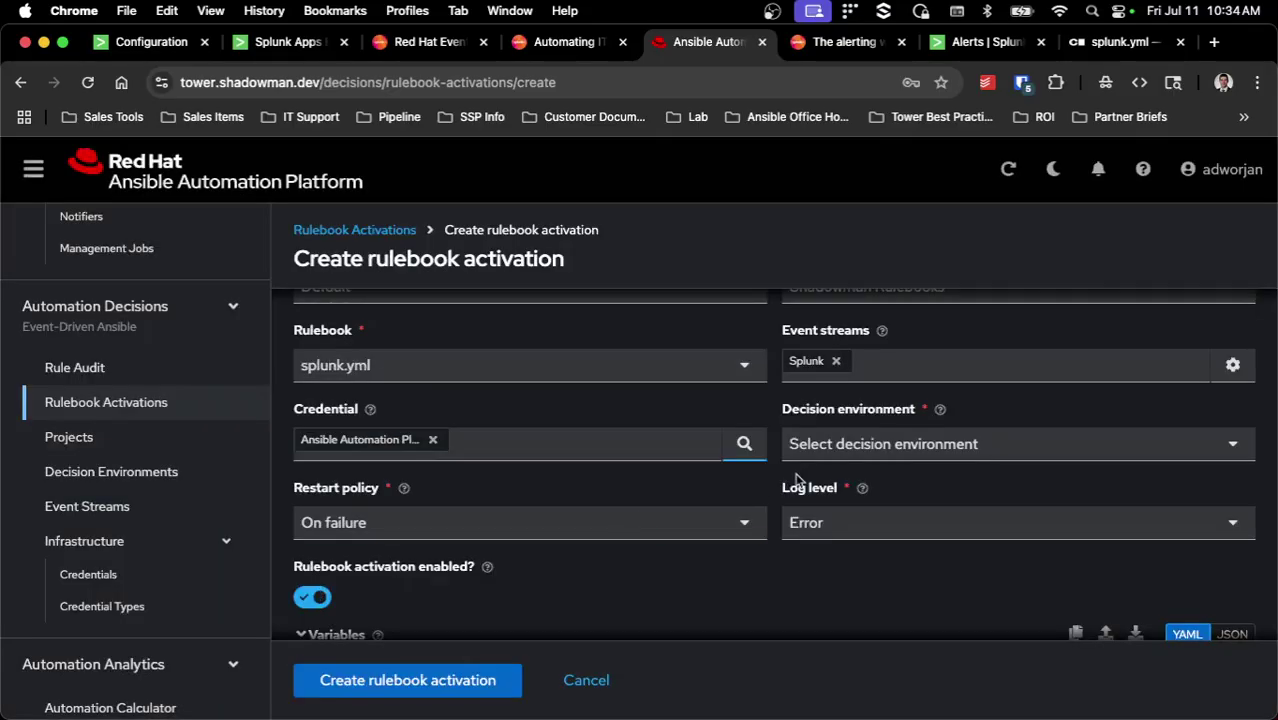
- Set decision environment Shadowman DE and log level Debug, keeping restart On failure
left_click(858, 455)
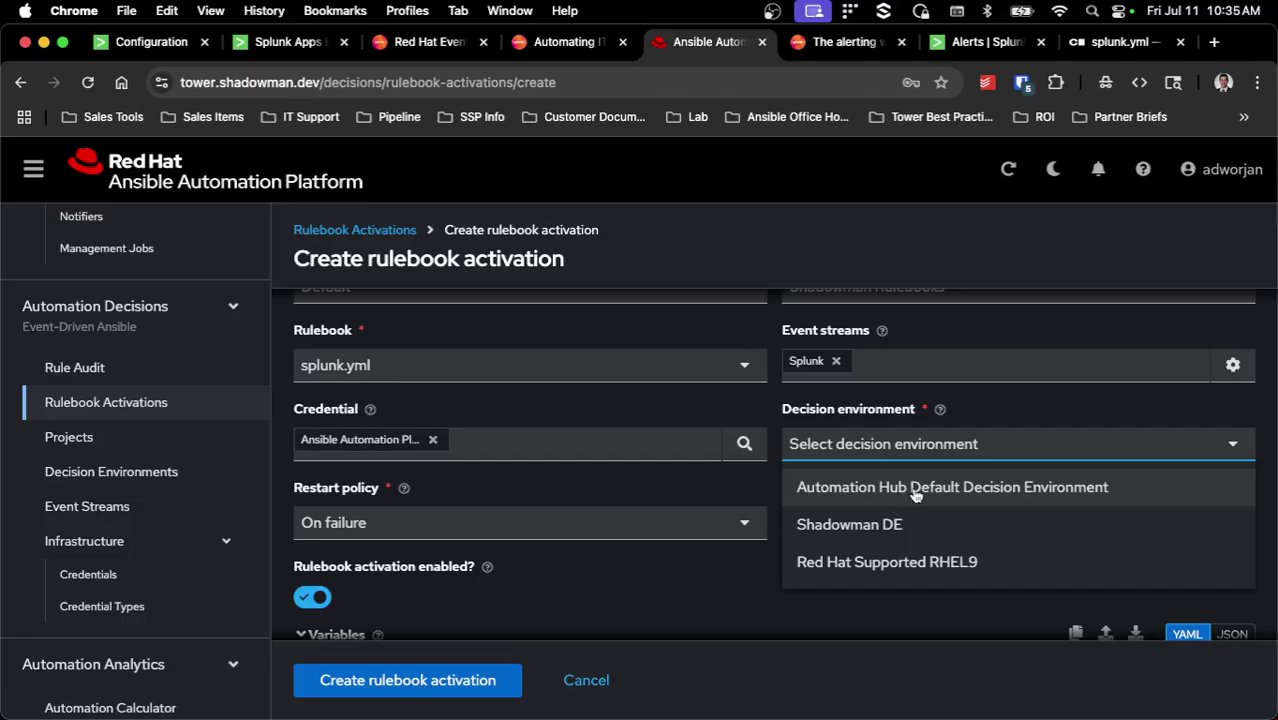
left_click(903, 525)
scroll(650, 430, "down", 2)
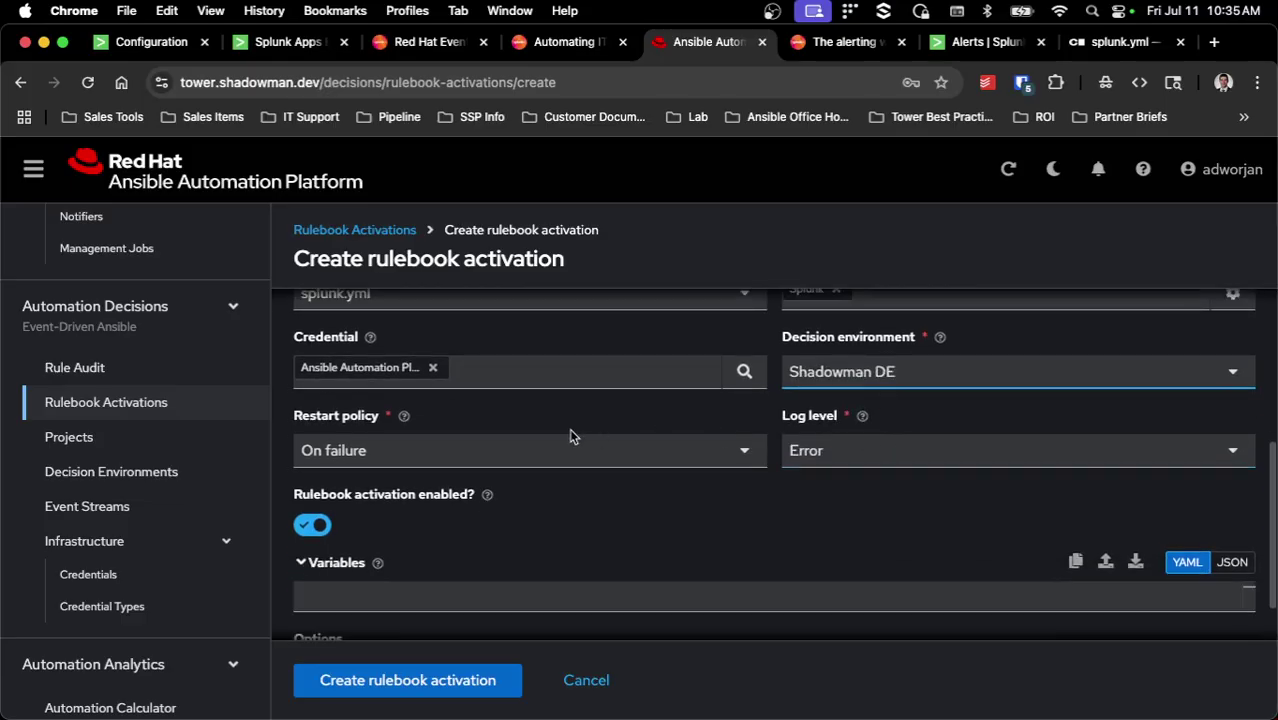
left_click(404, 418)
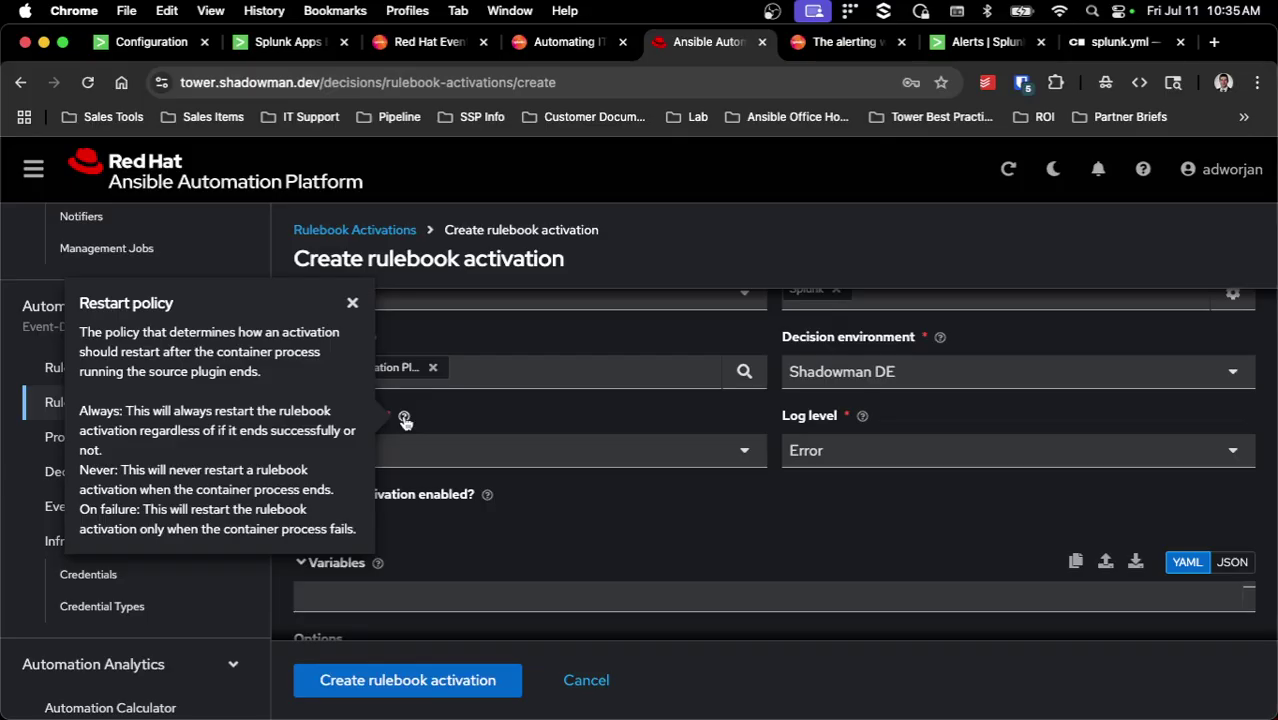
left_click(1000, 452)
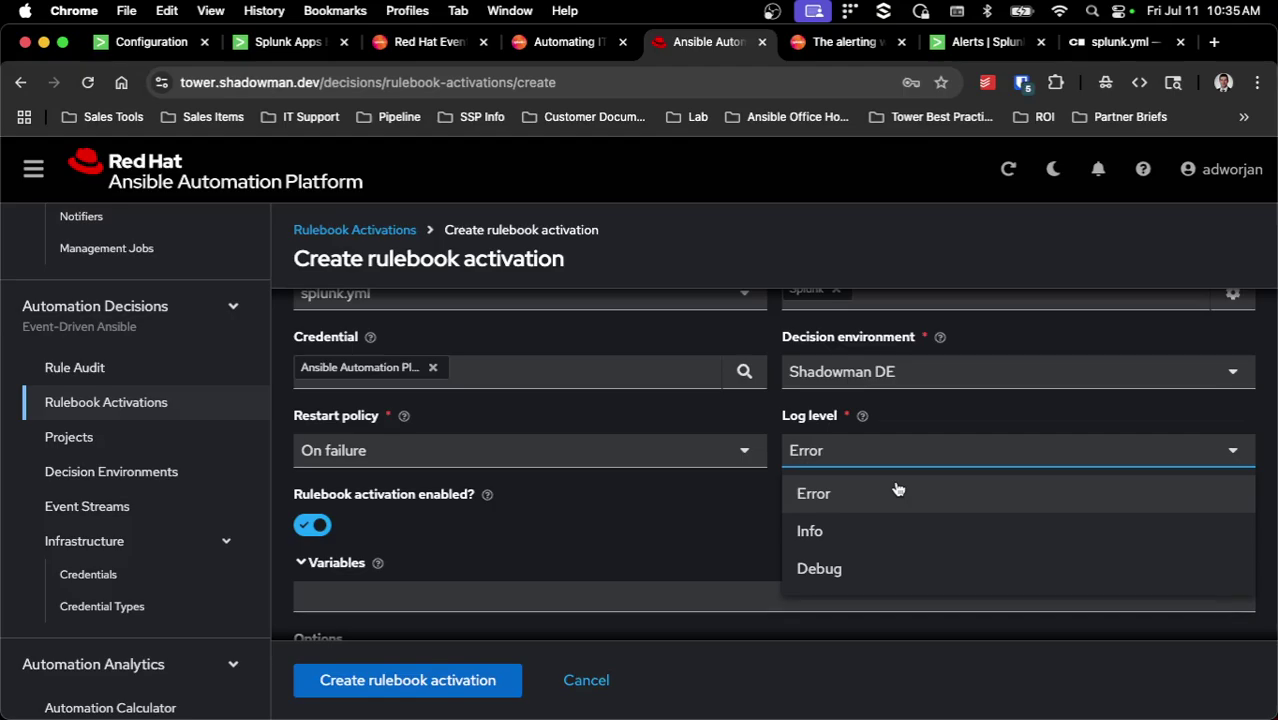
left_click(870, 568)
scroll(866, 470, "down", 2)
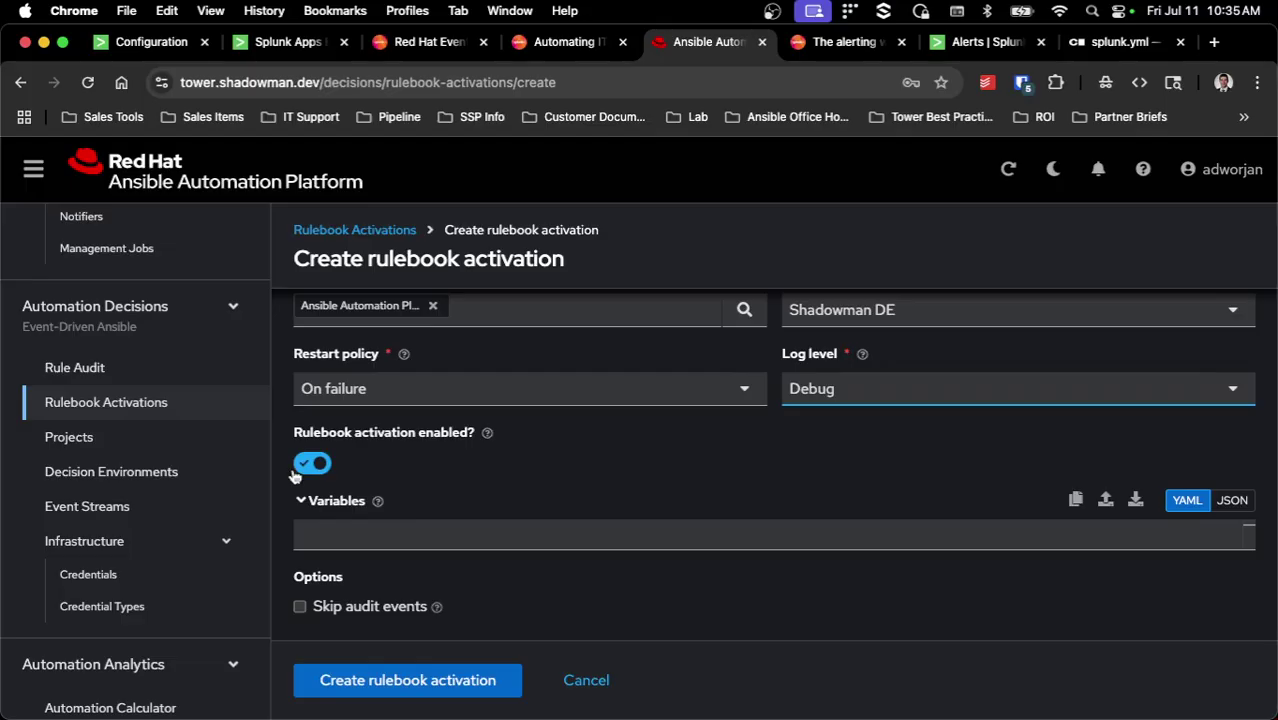
- Open the details of the running Splunk rulebook activation from the activations list
left_click(180, 412)
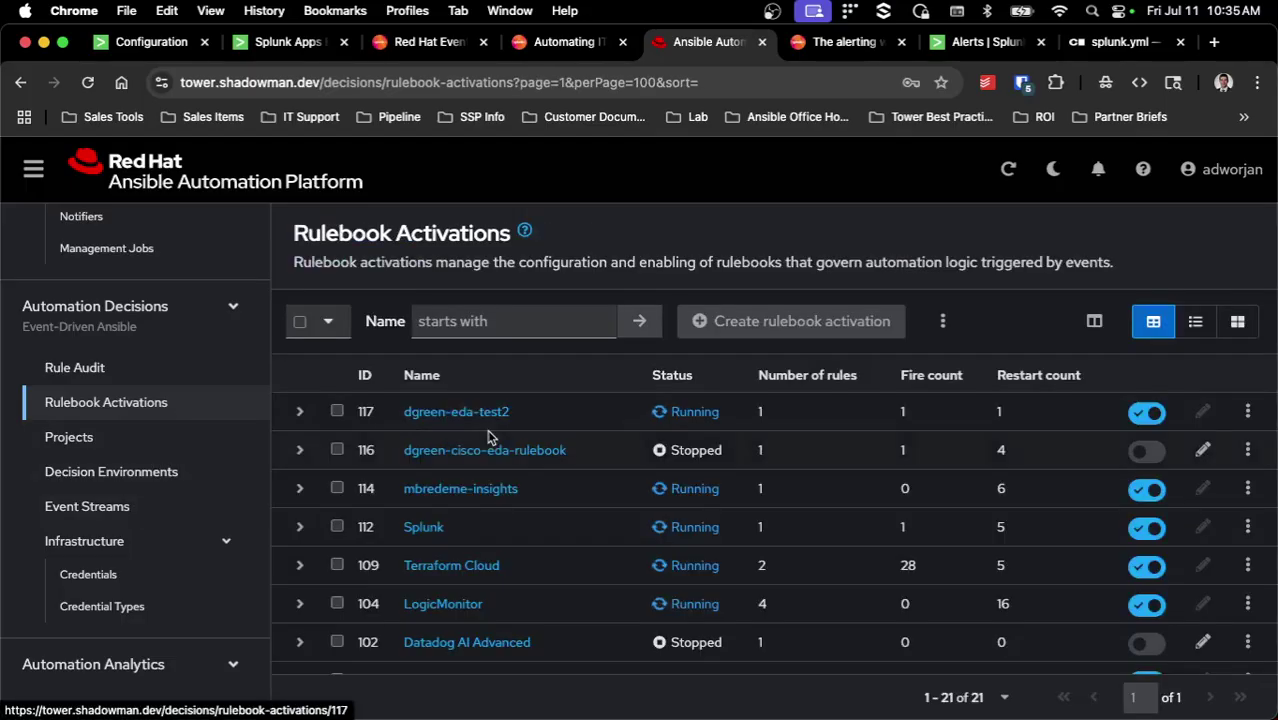
scroll(515, 462, "down", 5)
scroll(515, 463, "up", 5)
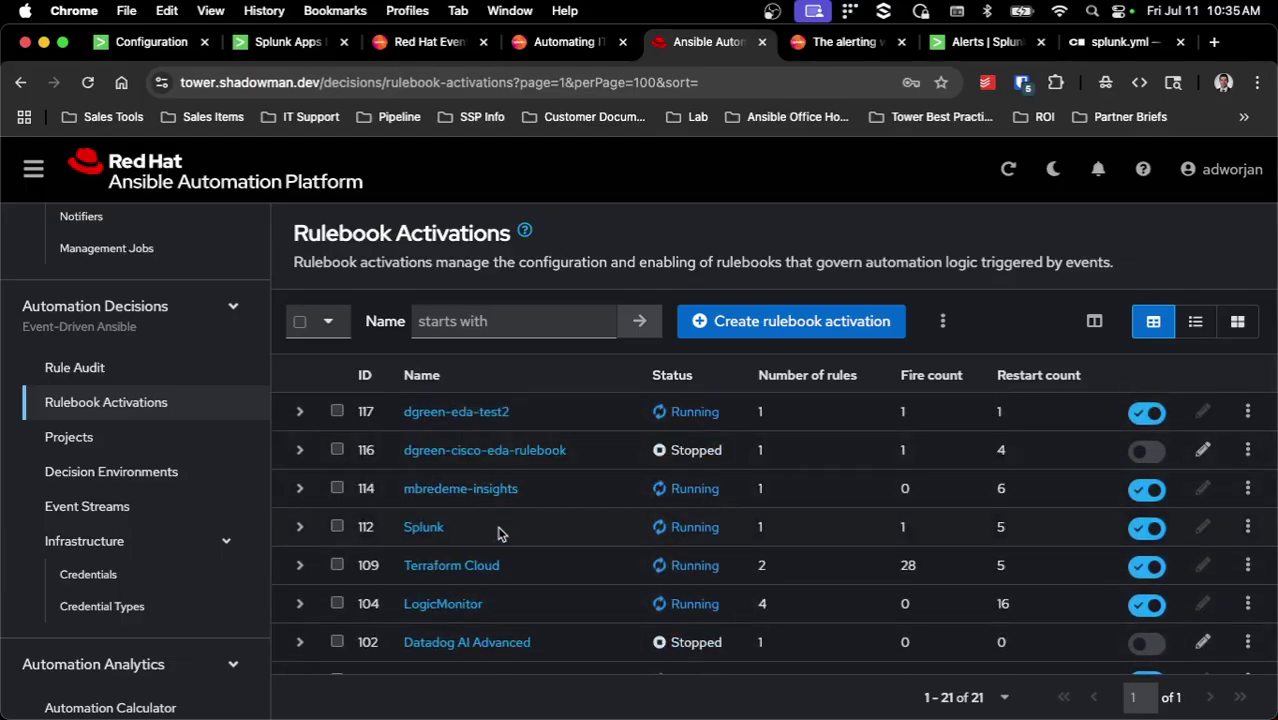
left_click(423, 528)
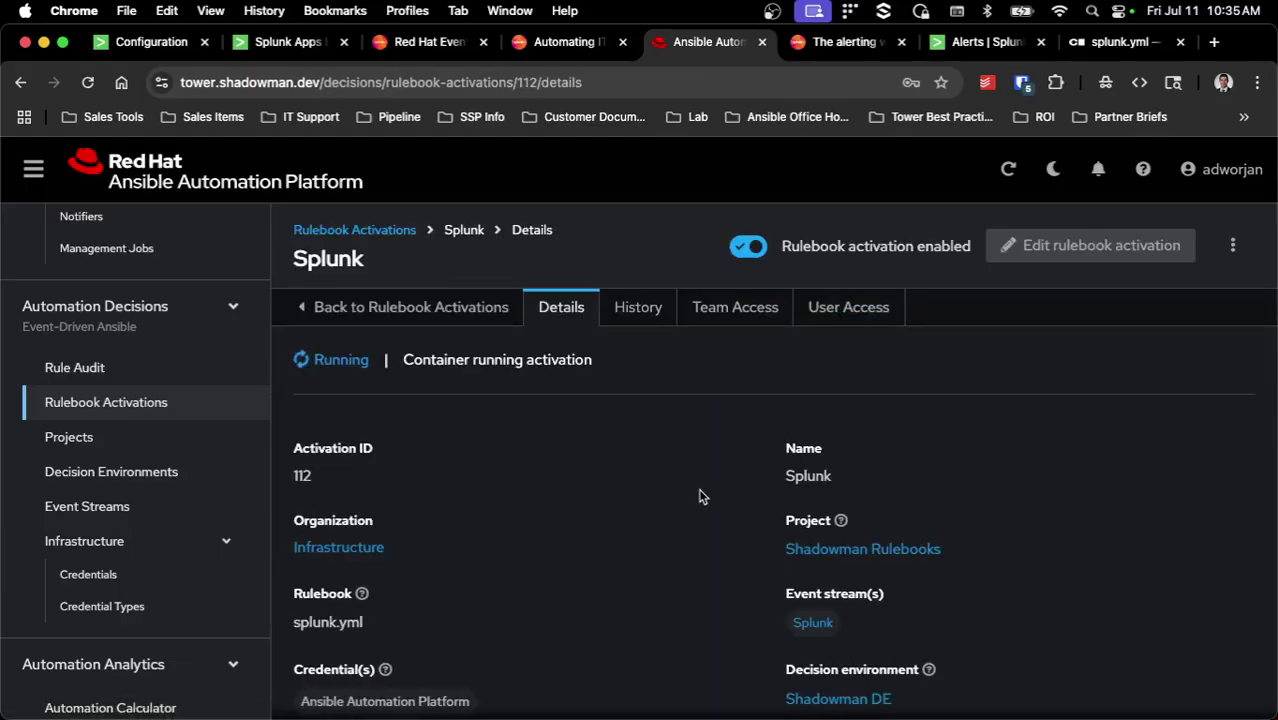
scroll(705, 500, "down", 1)
mouse_move(822, 549)
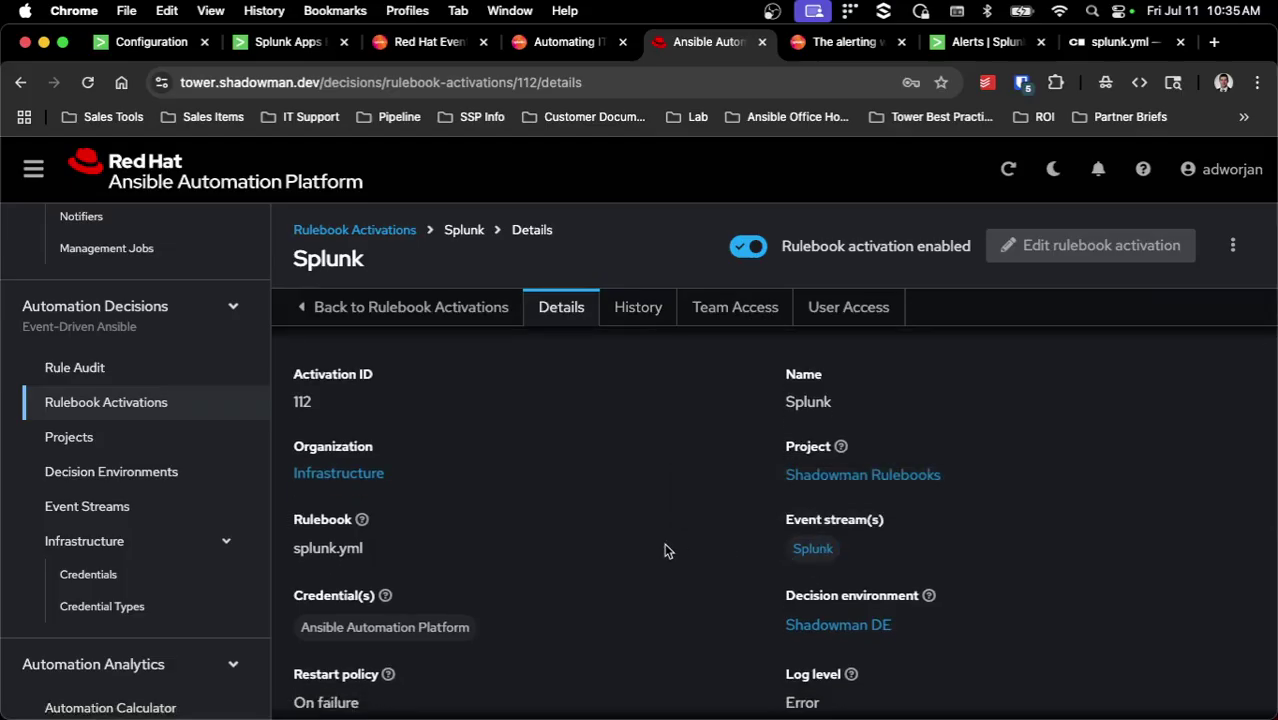
- Check the run_job_template action in splunk.yml, then return to the activation details
left_click(1100, 45)
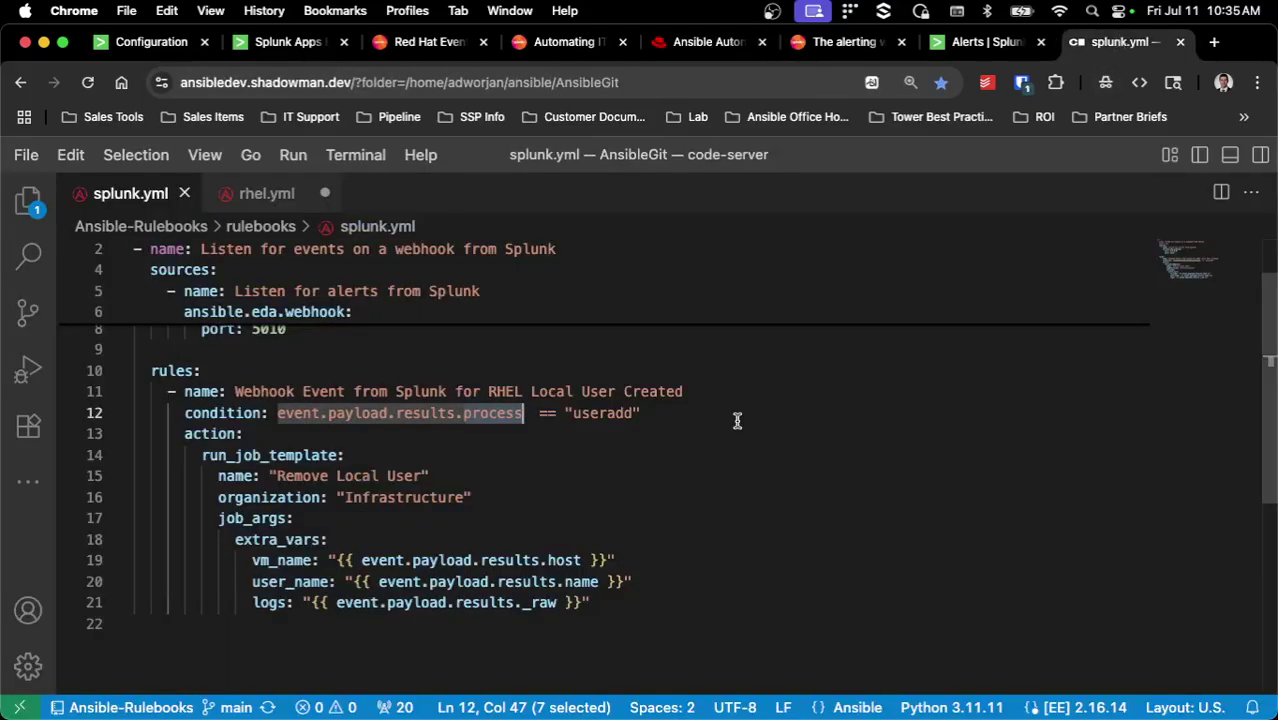
left_click(225, 455)
double_click(225, 455)
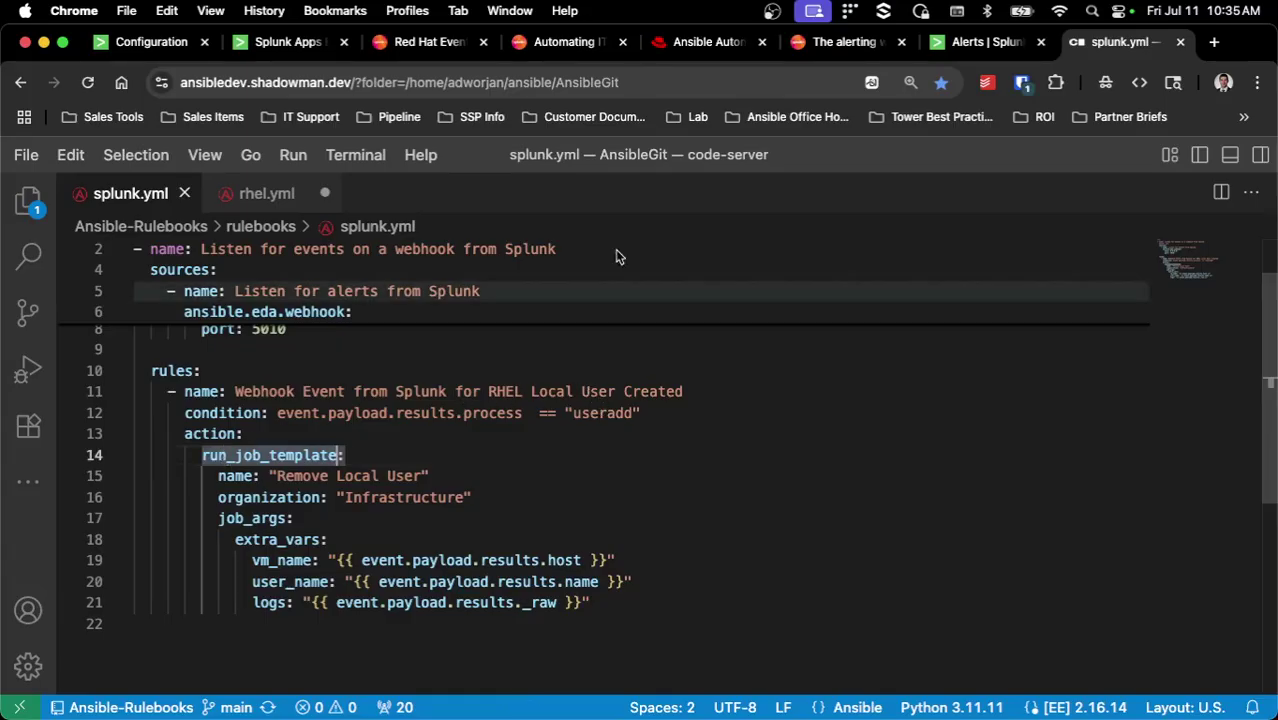
left_click(683, 45)
- Find the Remove Local User job template and show every credential attached to it
scroll(114, 391, "up", 10)
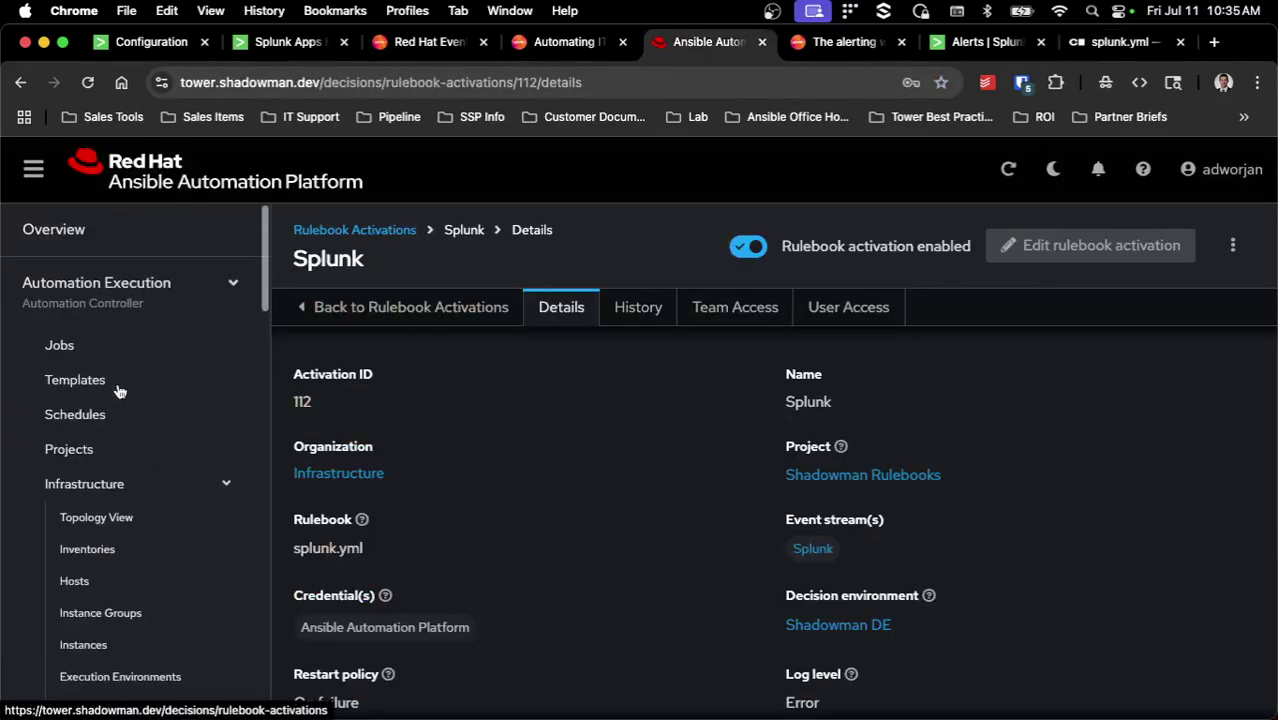
left_click(130, 381)
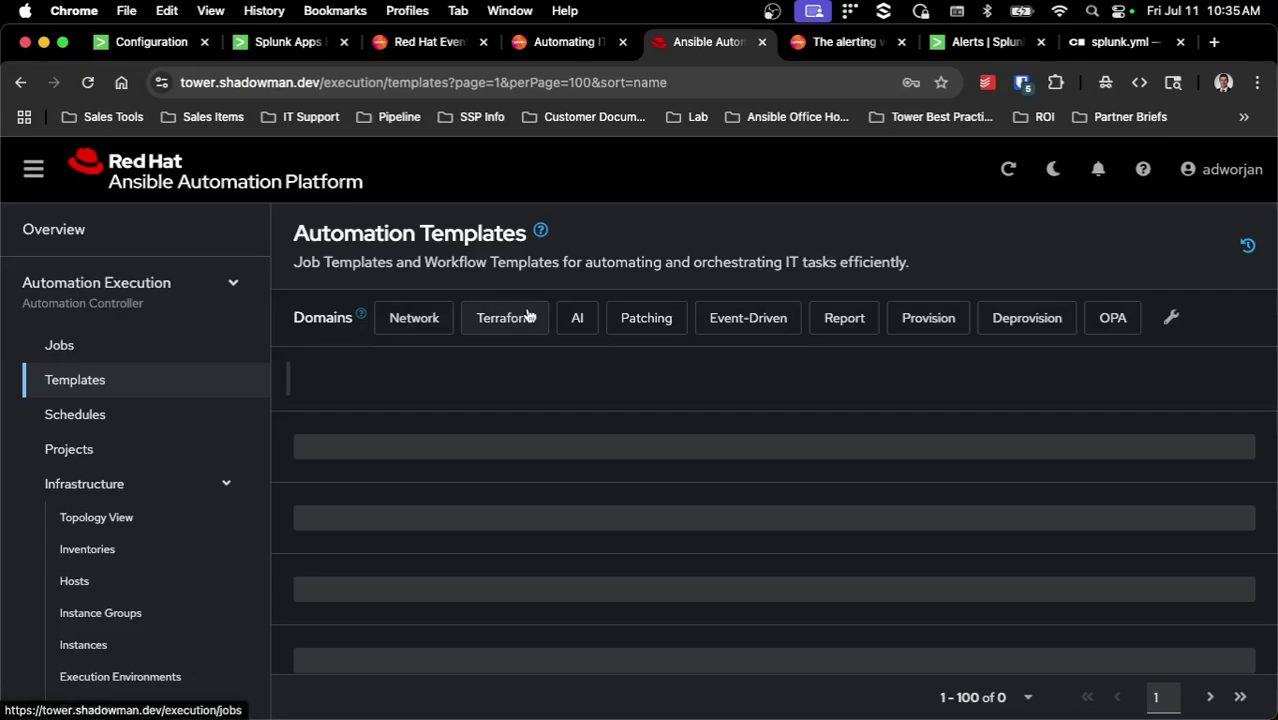
left_click(550, 379)
type("Remove local")
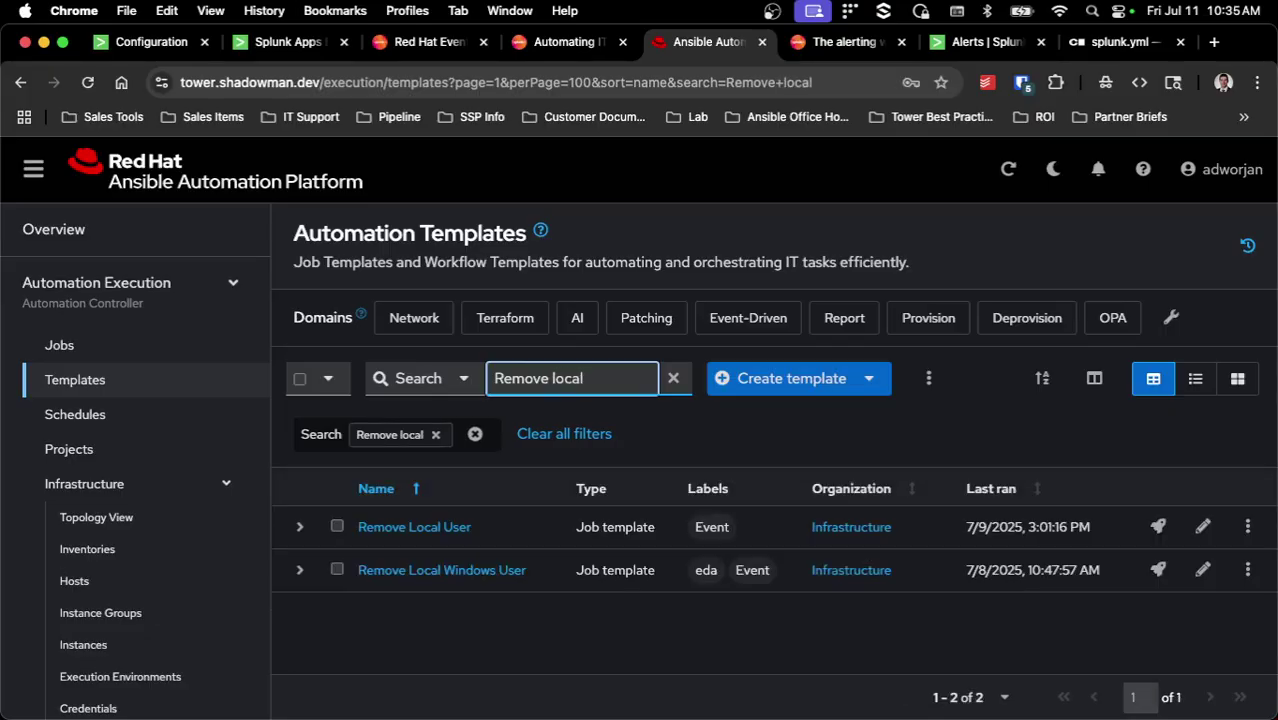
left_click(449, 530)
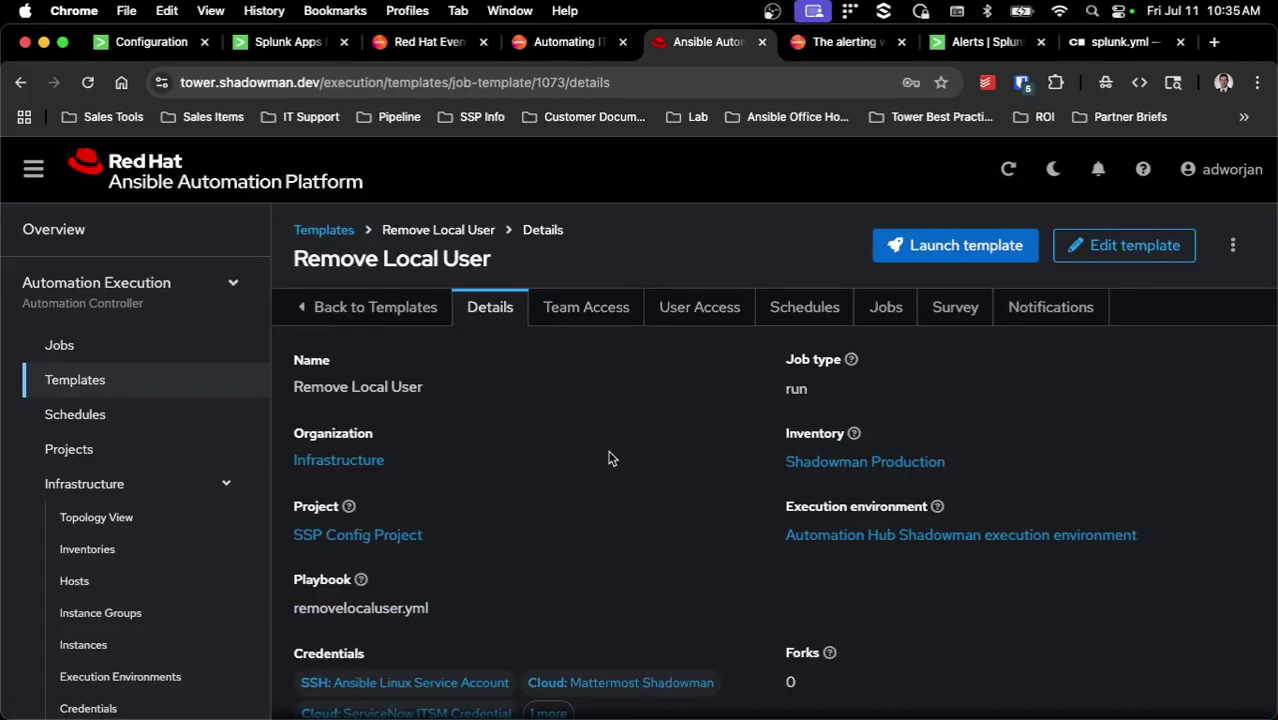
scroll(715, 422, "down", 2)
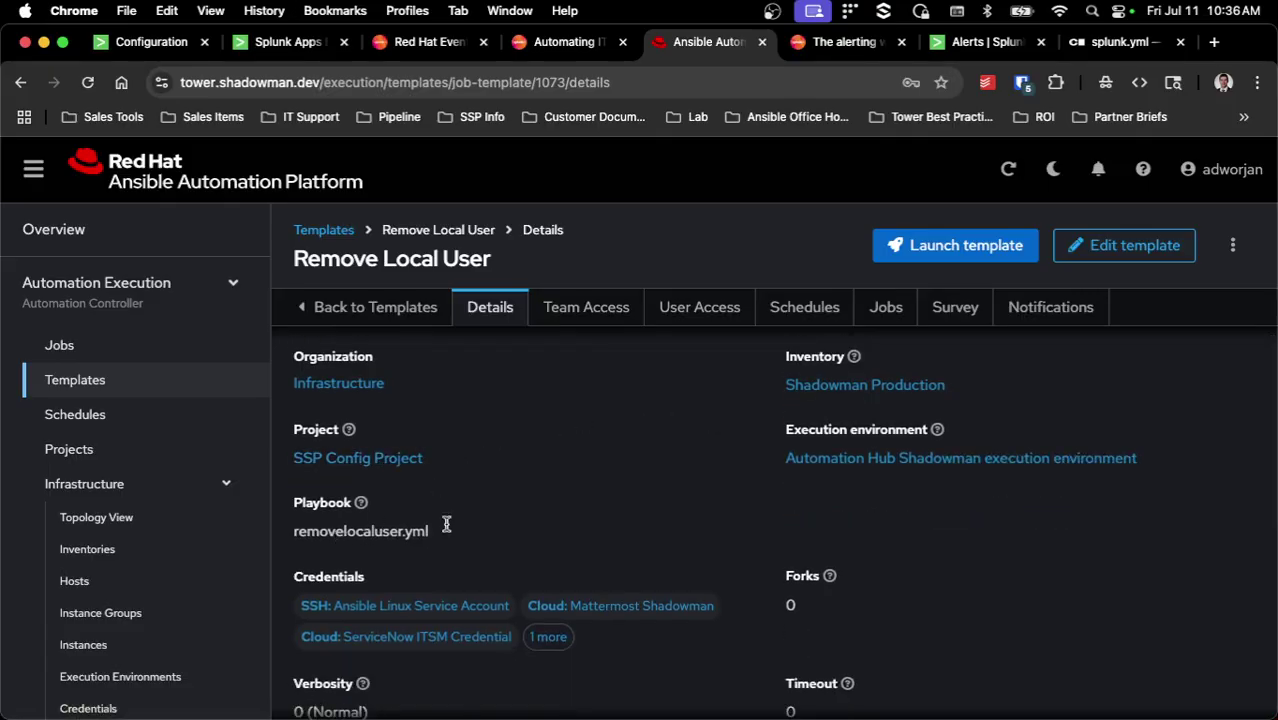
scroll(596, 507, "down", 1)
left_click(548, 627)
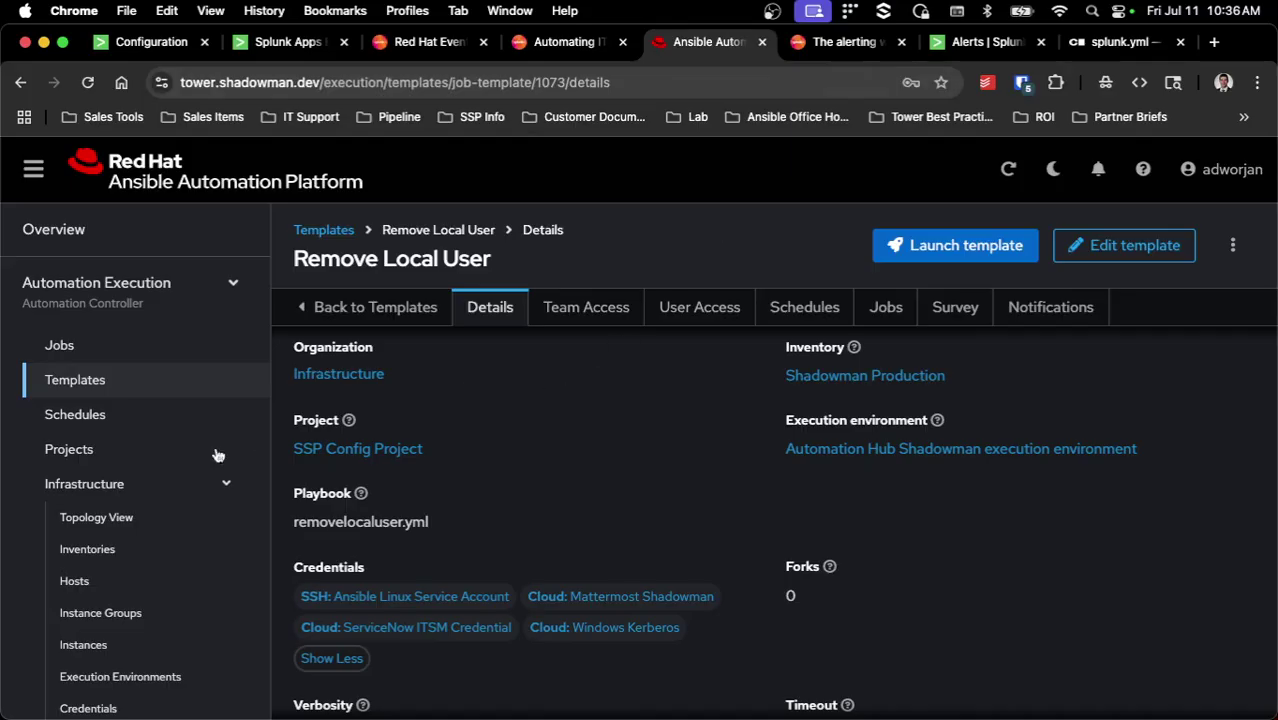
- Open the Event Streams list, where the Splunk stream shows 207 events received
scroll(190, 456, "down", 5)
scroll(190, 456, "down", 3)
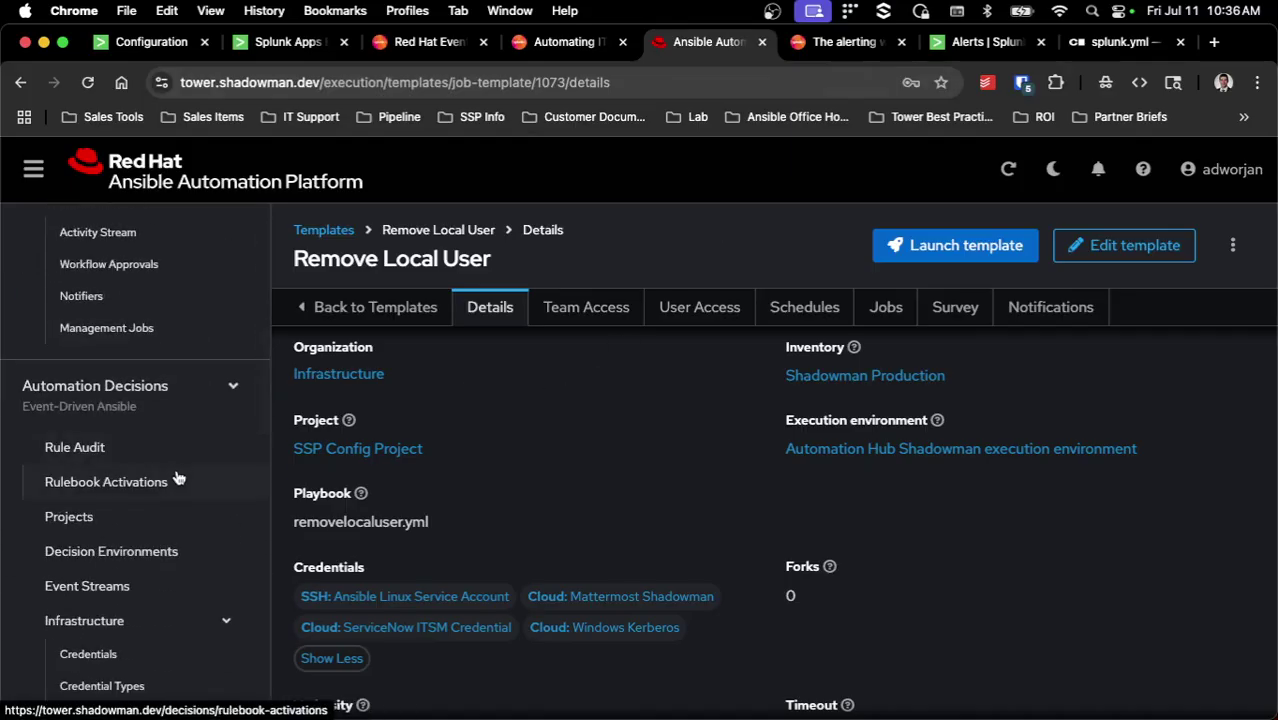
left_click(163, 582)
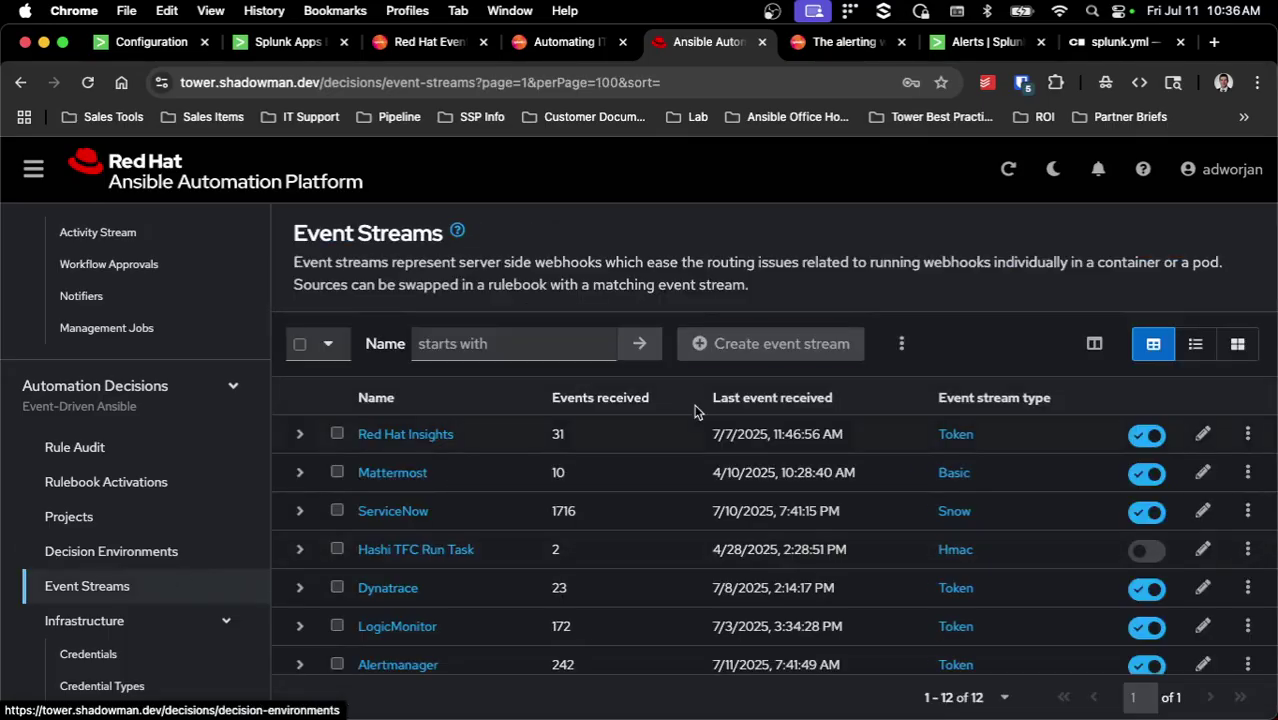
scroll(899, 430, "down", 5)
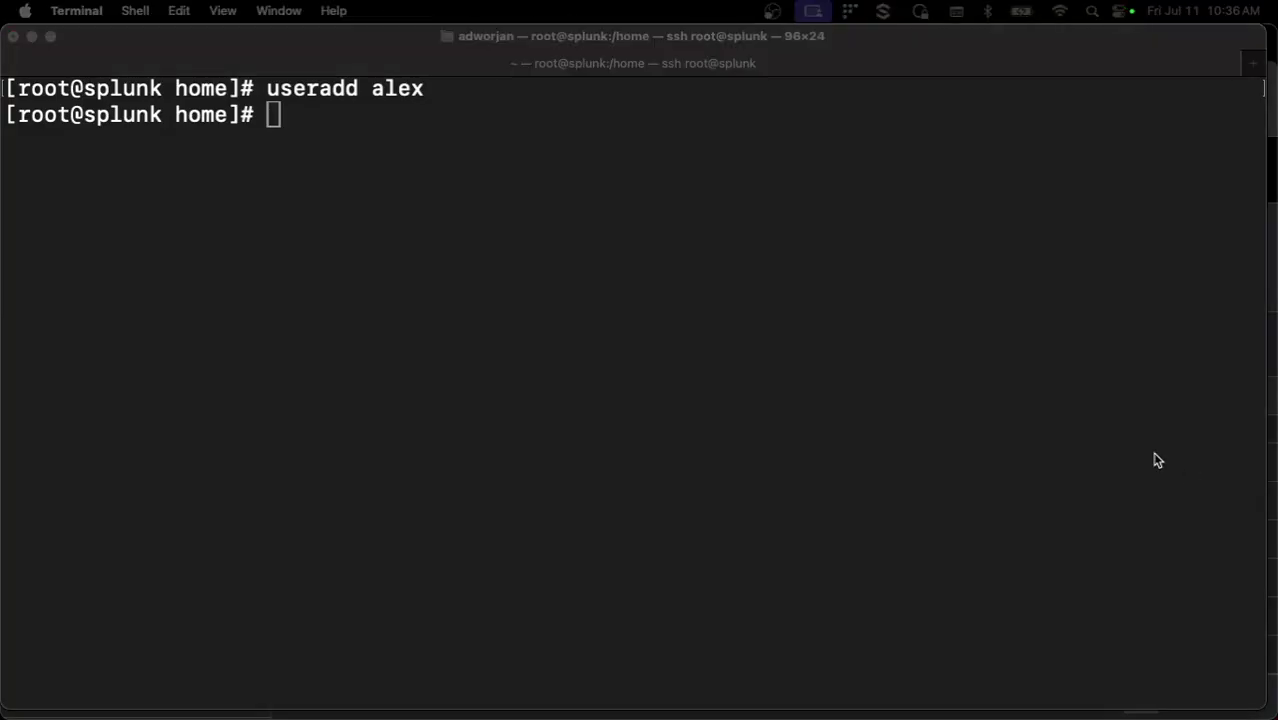
- Add a local user 'bob' on the splunk server by reusing the previous useradd command
left_click(787, 425)
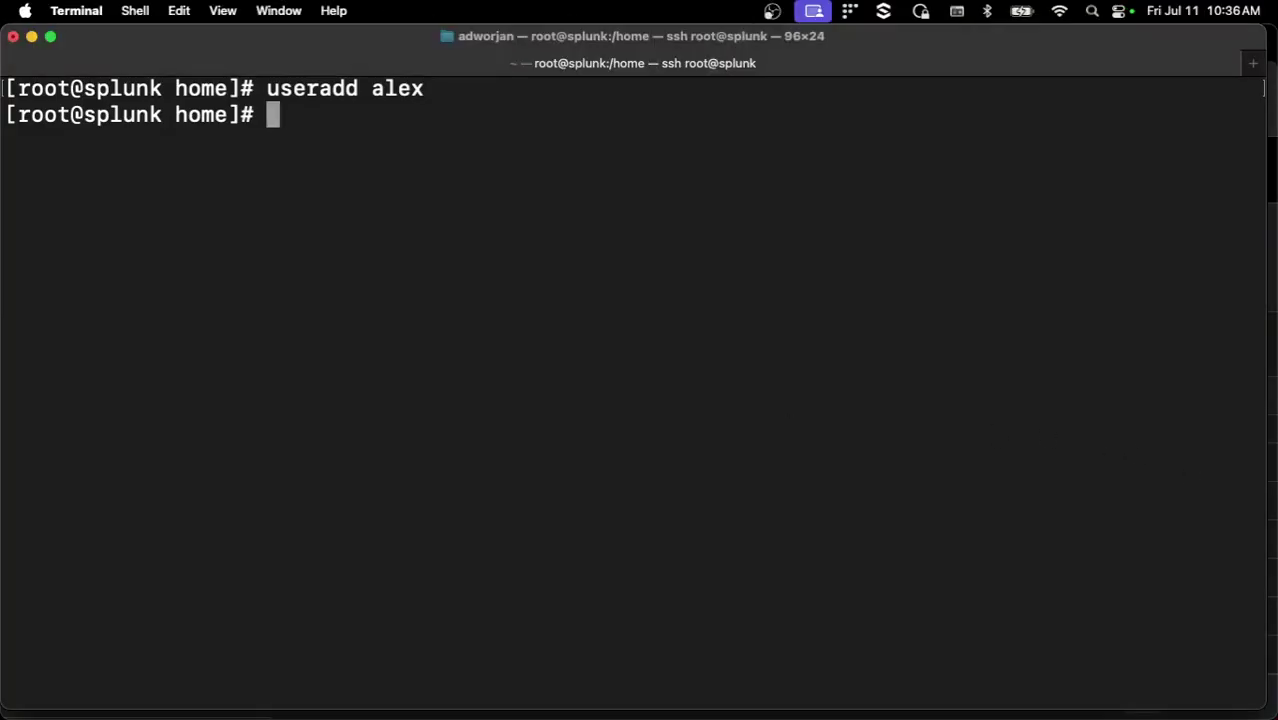
key("Up")
key("BackSpace")
key("BackSpace")
key("BackSpace")
key("BackSpace")
type("bob")
key("Return")
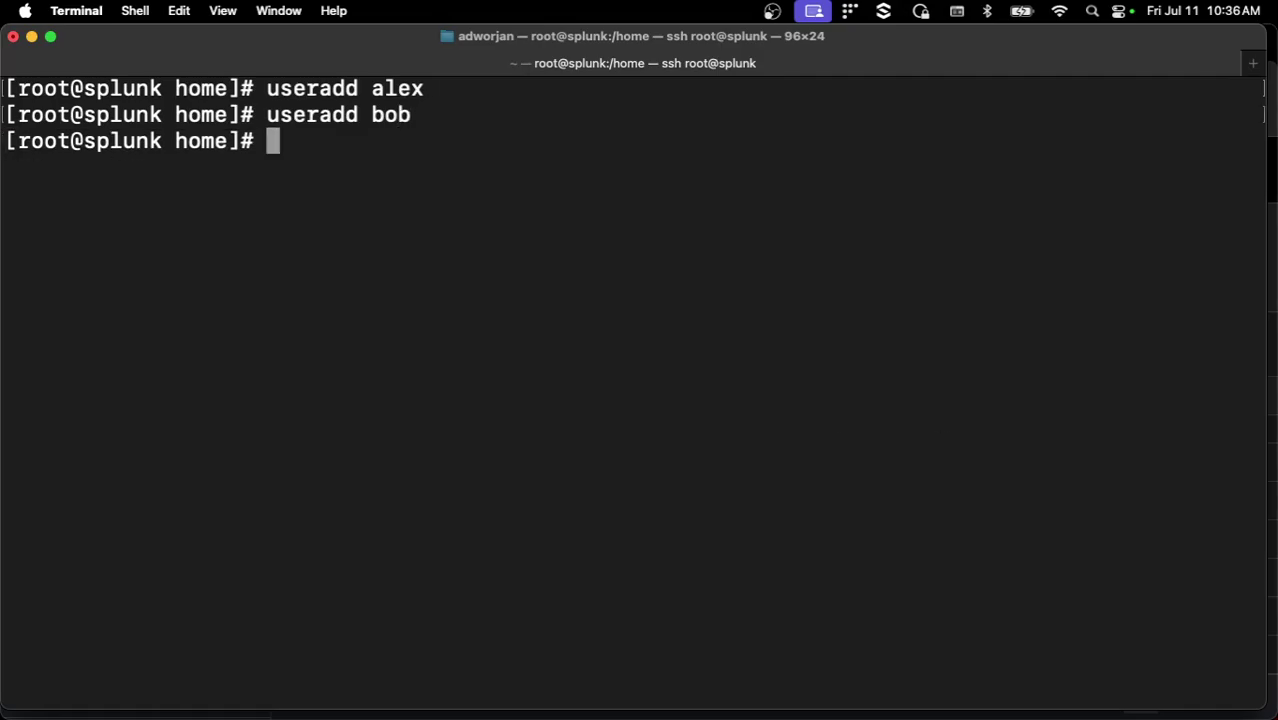
- List the /home directories to confirm bob's folder exists, then return to the browser
type("ls")
key("Return")
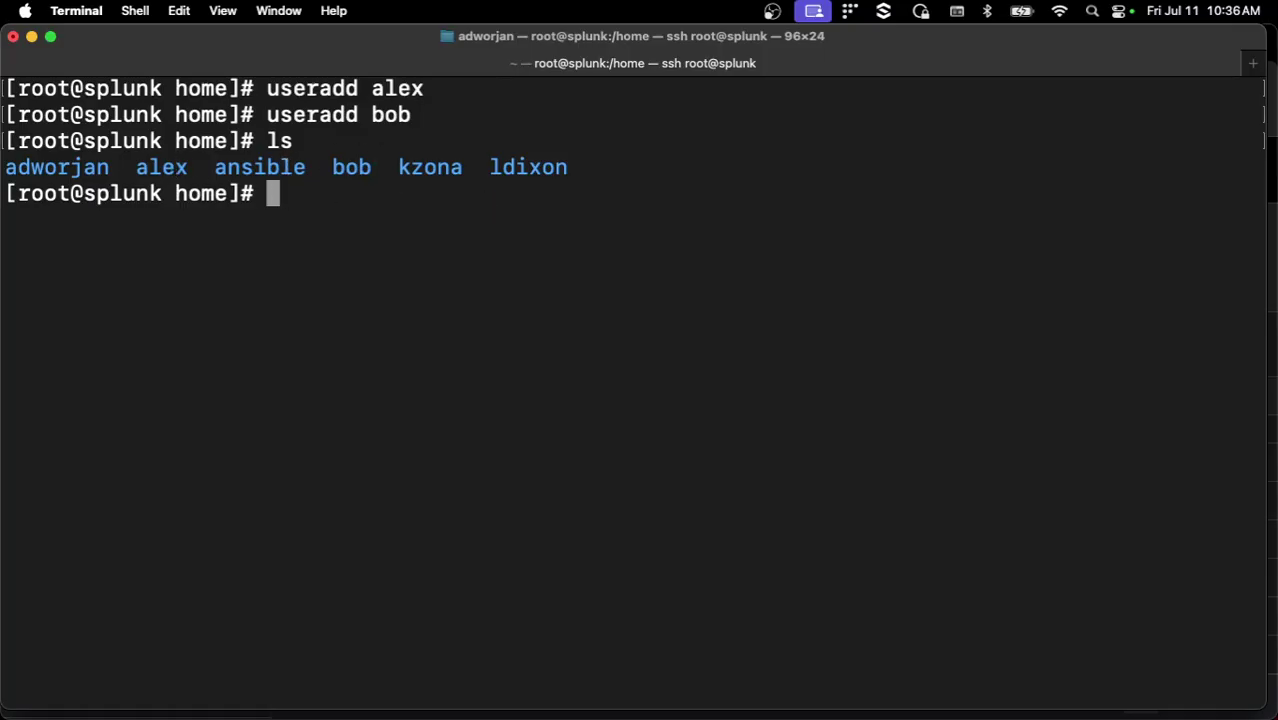
key("super+Tab")
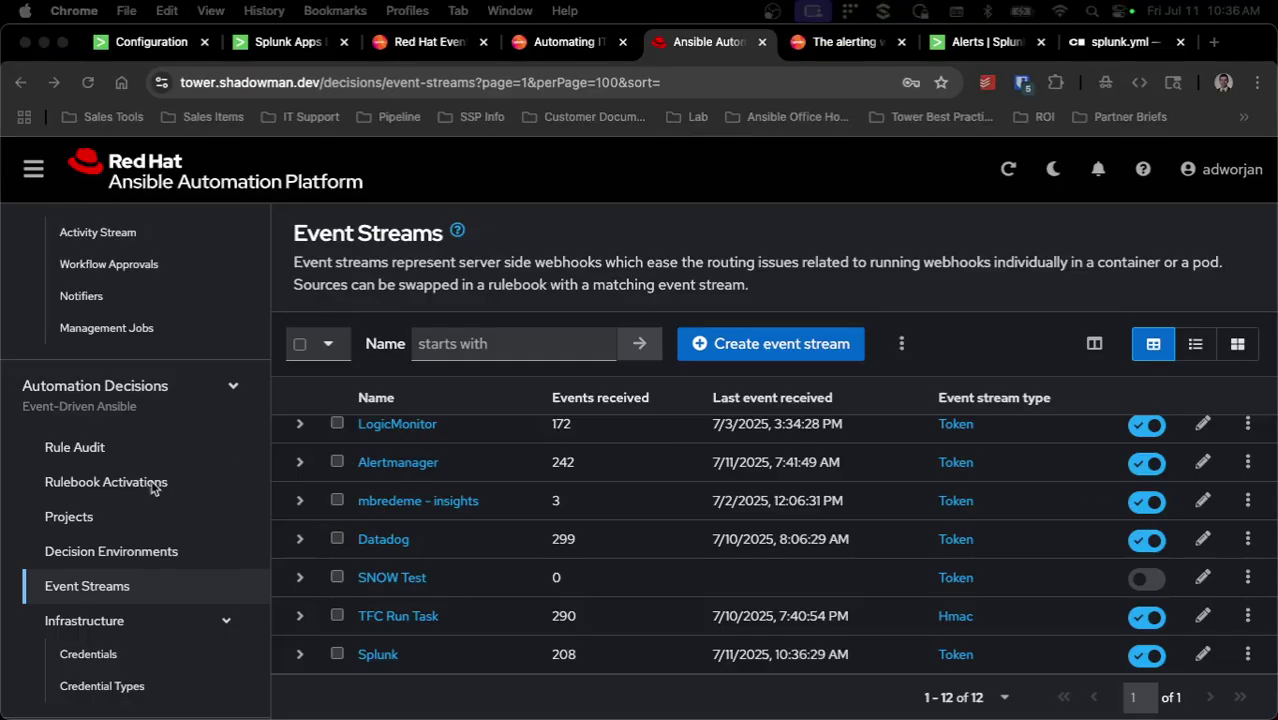
- Check the Splunk activation's 3267 - Splunk instance log, then view Rule Audit showing the rule succeeded
left_click(148, 479)
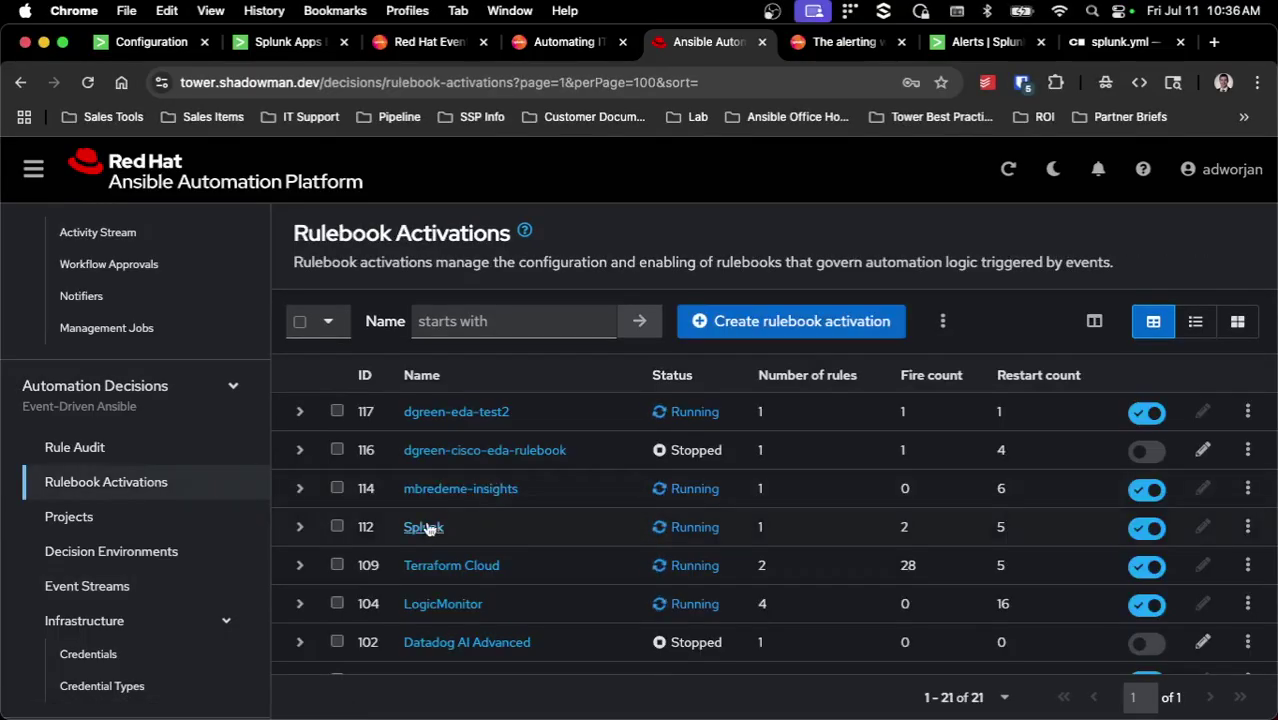
left_click(423, 527)
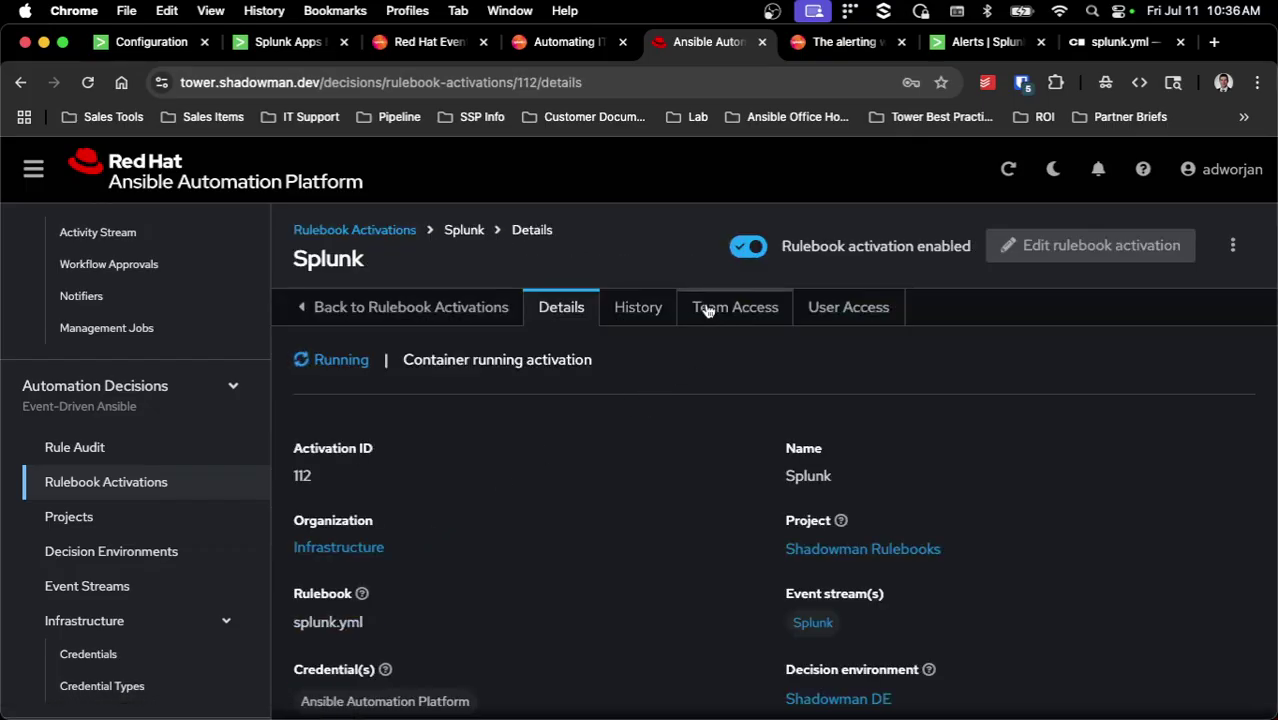
left_click(657, 314)
left_click(354, 445)
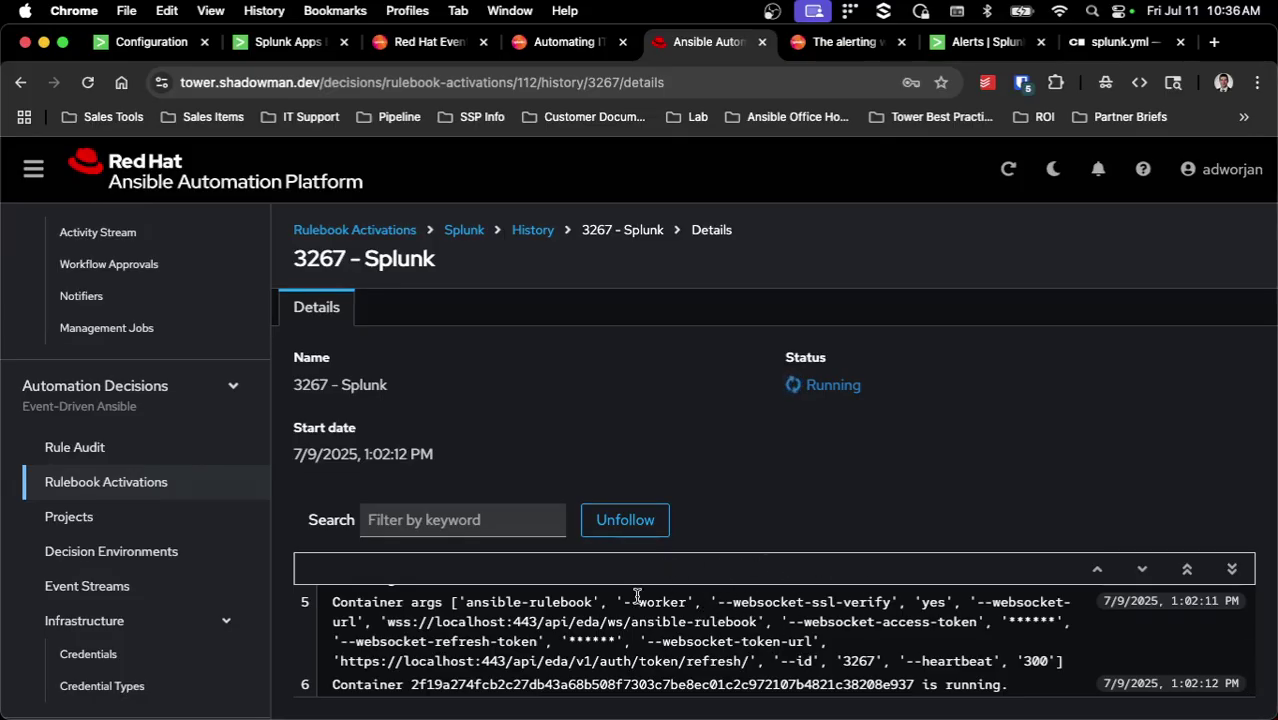
left_click(128, 449)
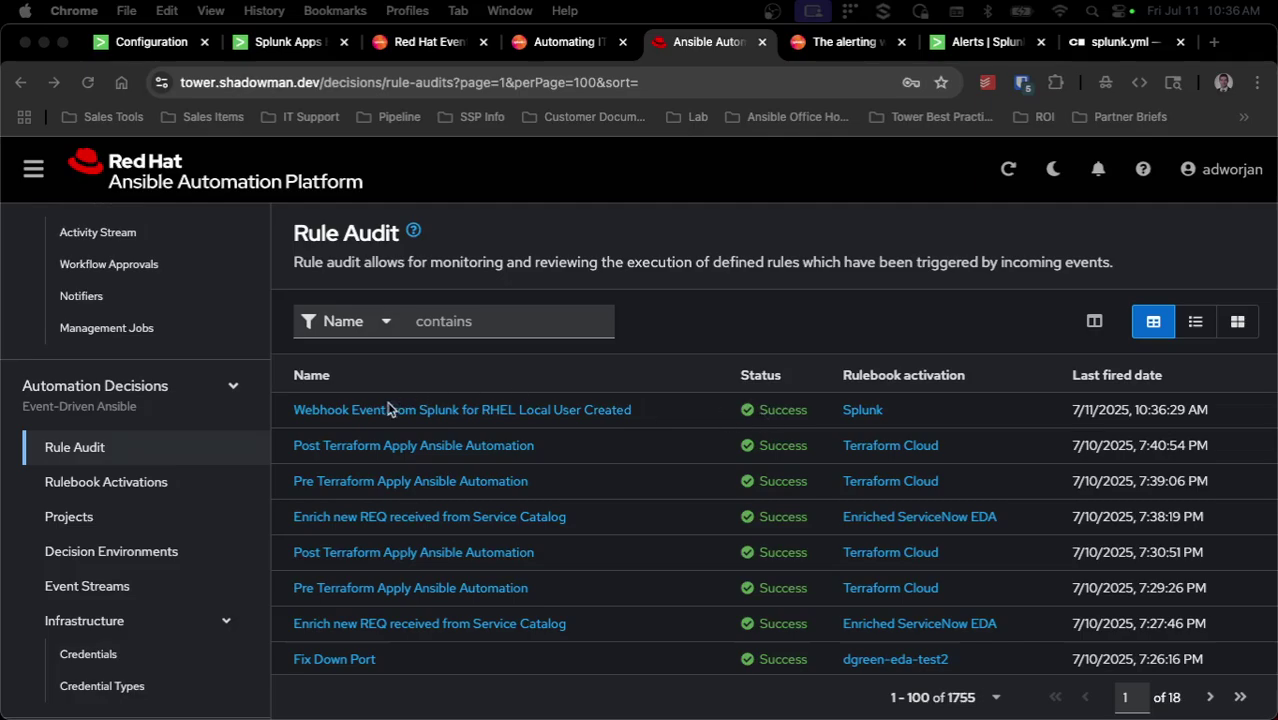
- Inspect the Splunk event payload that fired the RHEL local-user rule audit entry
left_click(497, 416)
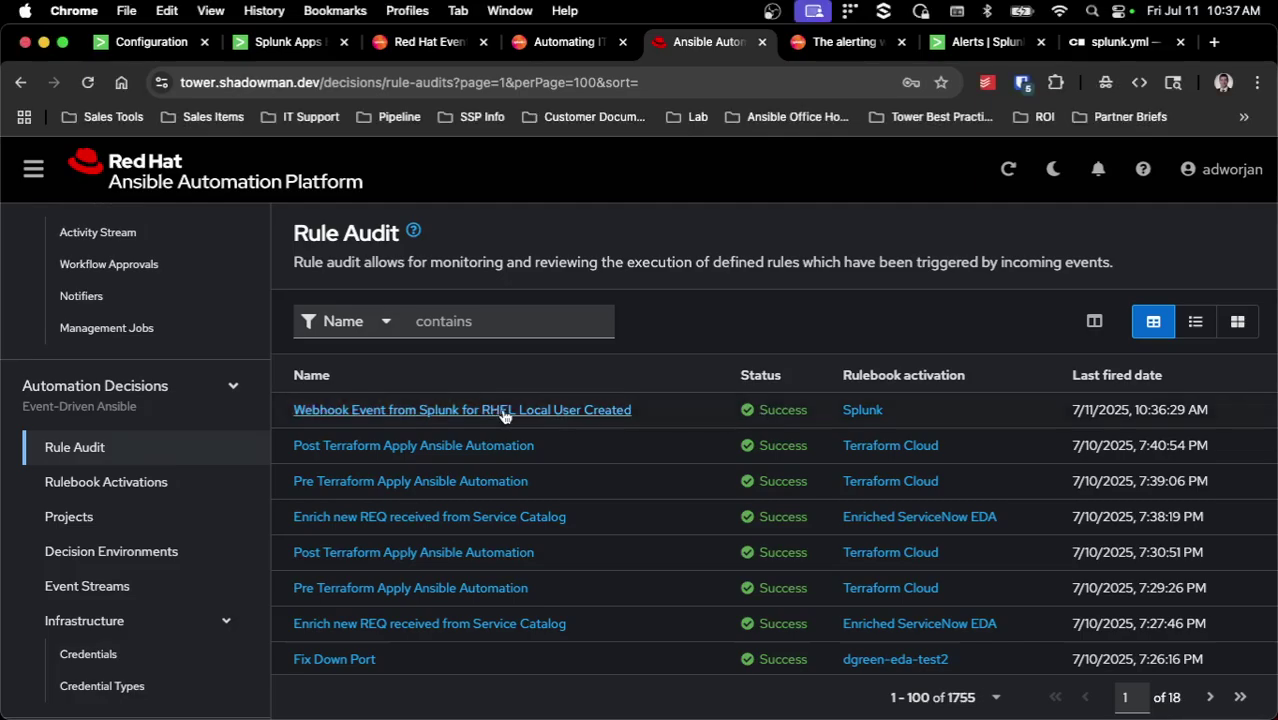
left_click(553, 307)
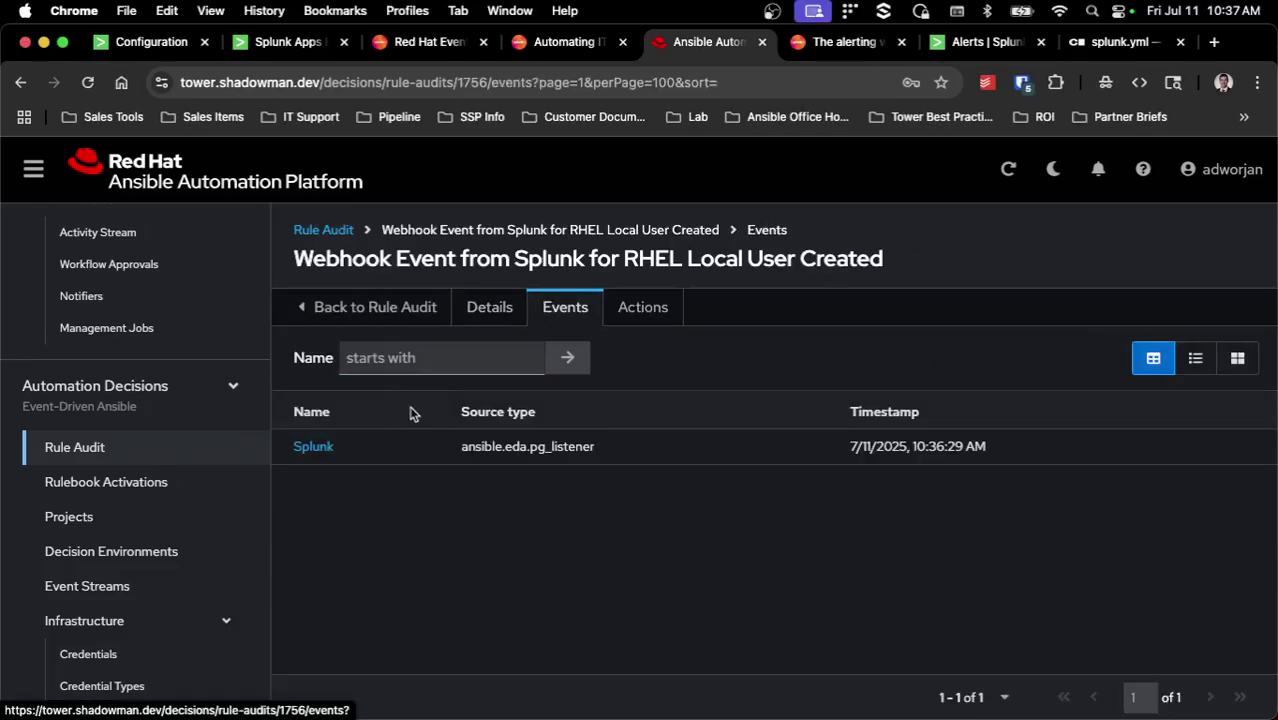
left_click(318, 446)
scroll(602, 491, "down", 3)
scroll(602, 491, "down", 5)
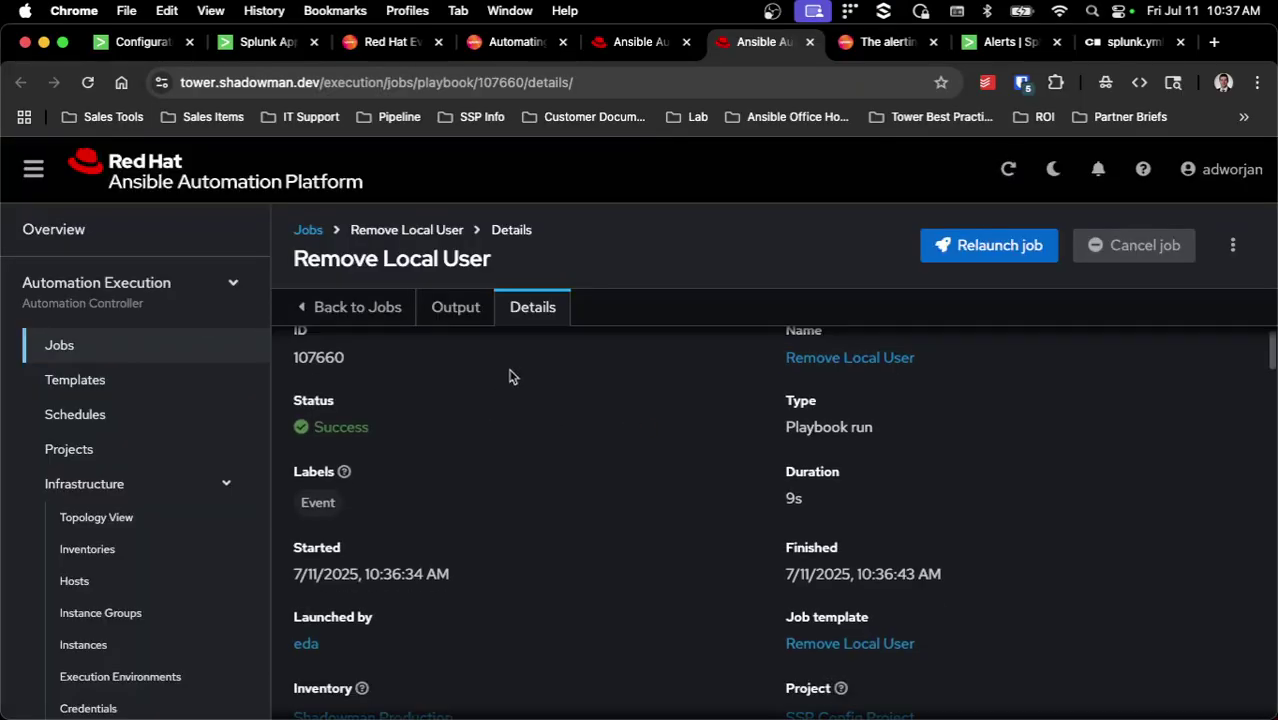
- Review the Remove Local User job output, showing the mail folder and home directory deleted
left_click(470, 318)
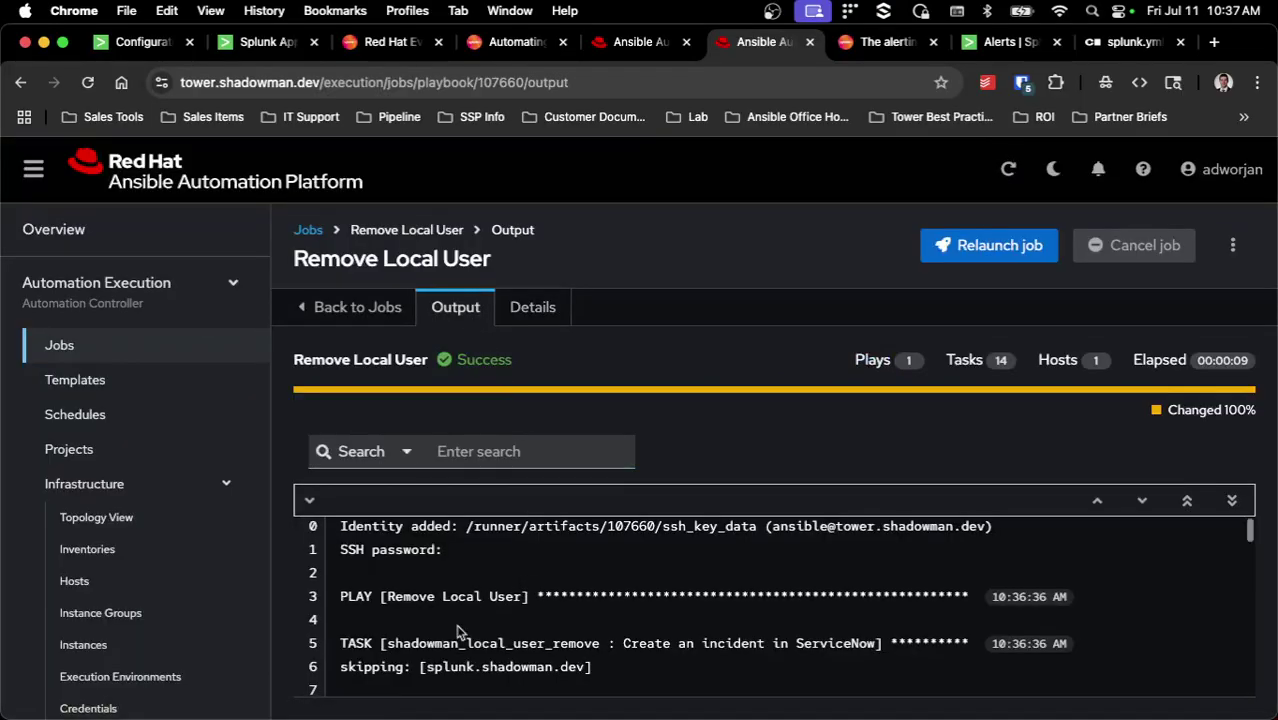
scroll(456, 632, "down", 5)
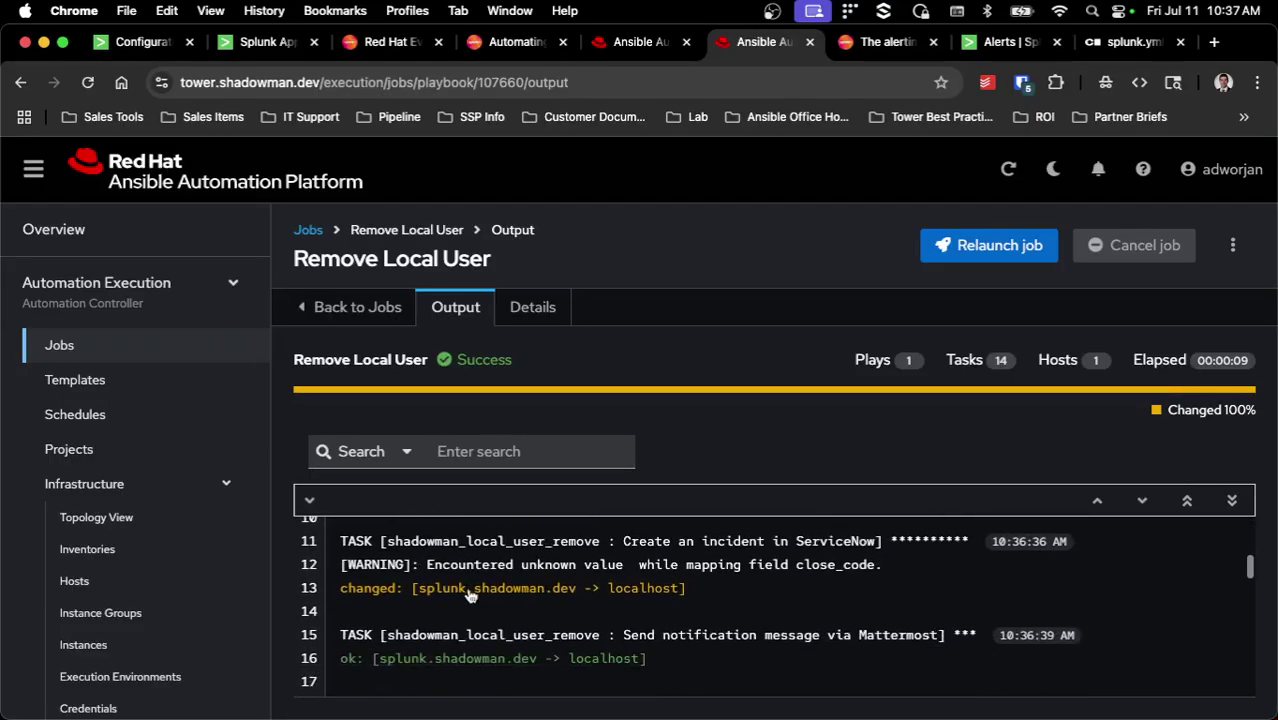
scroll(680, 592, "down", 2)
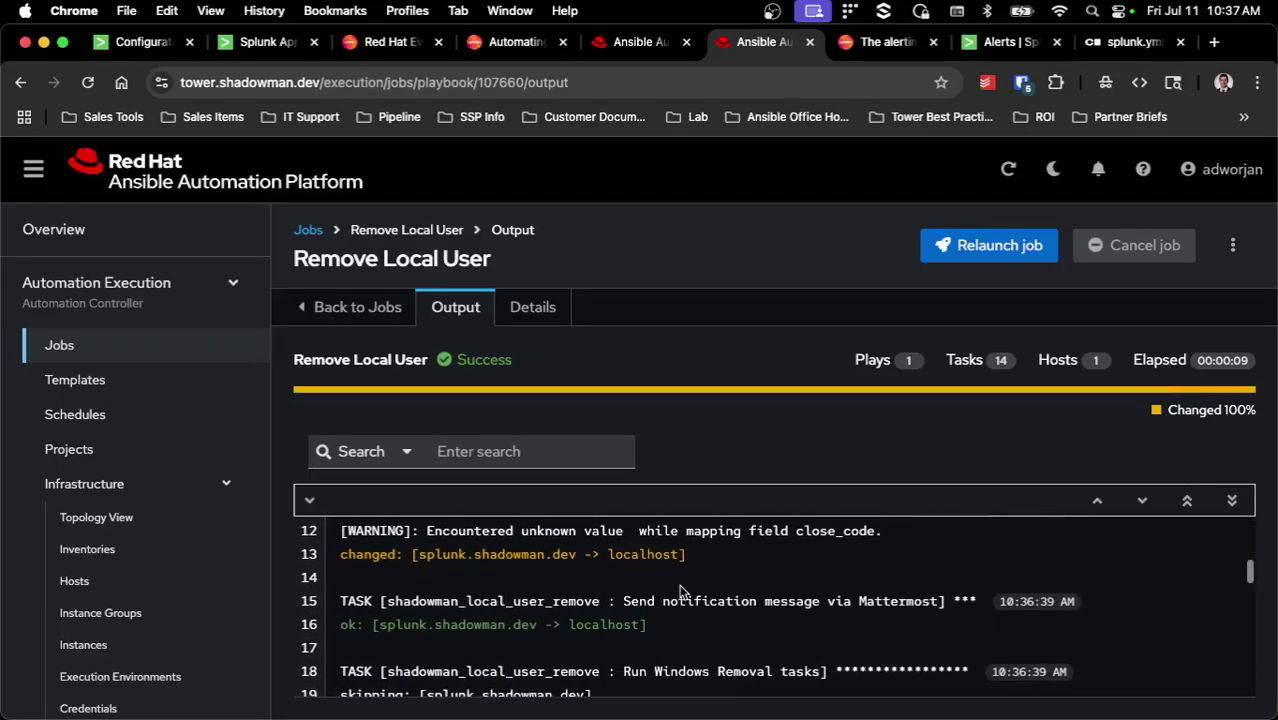
scroll(688, 614, "down", 6)
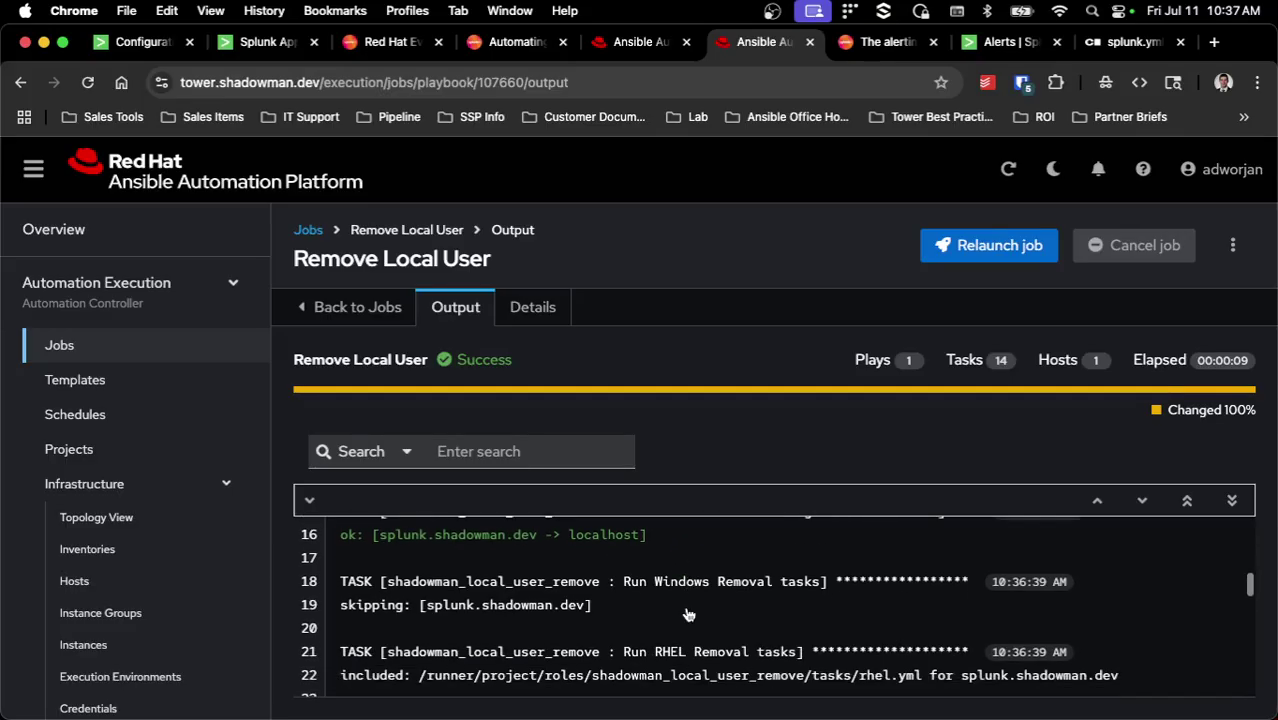
scroll(563, 596, "down", 3)
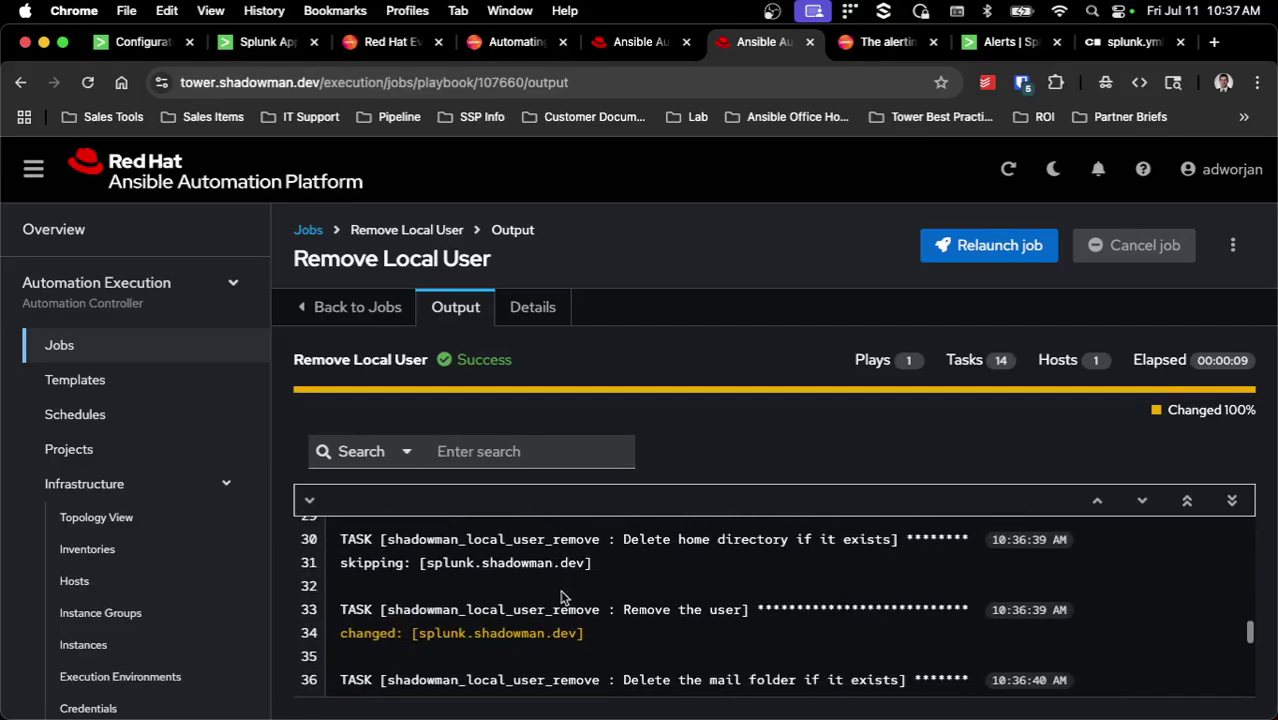
scroll(565, 628, "down", 3)
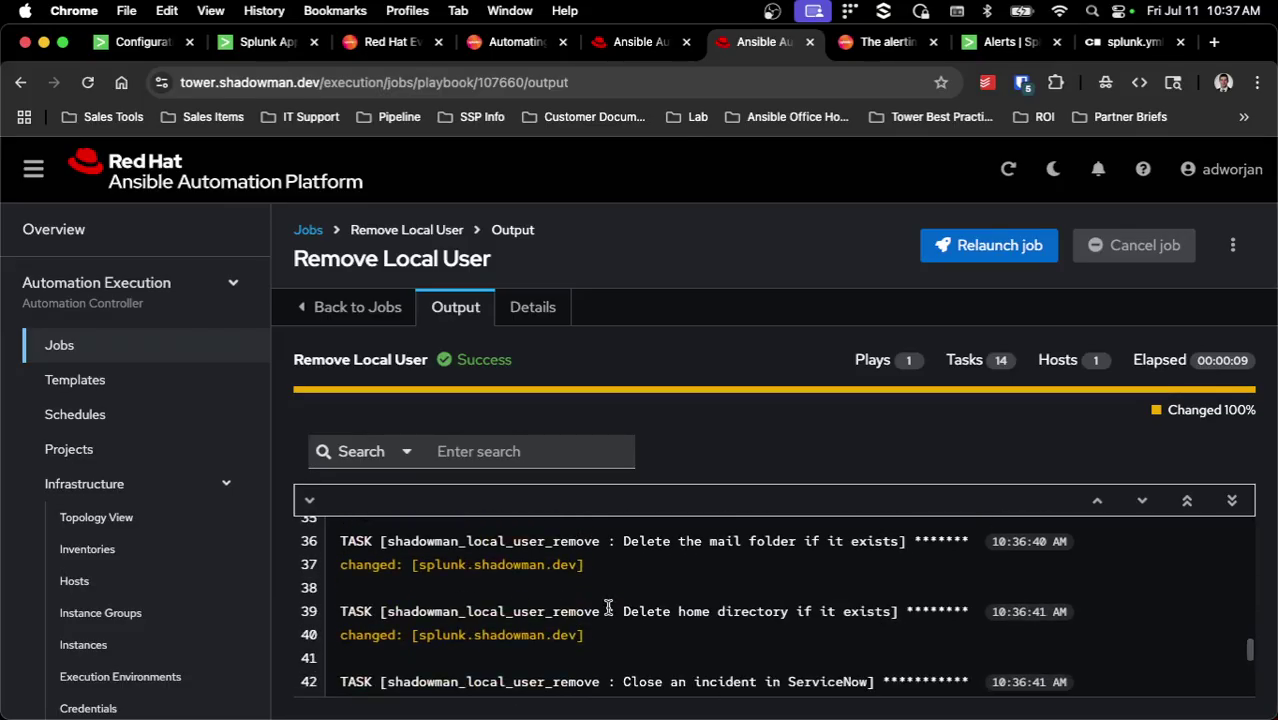
- List /home on the server to confirm bob's folder is gone, then return to the browser
key("super+Tab")
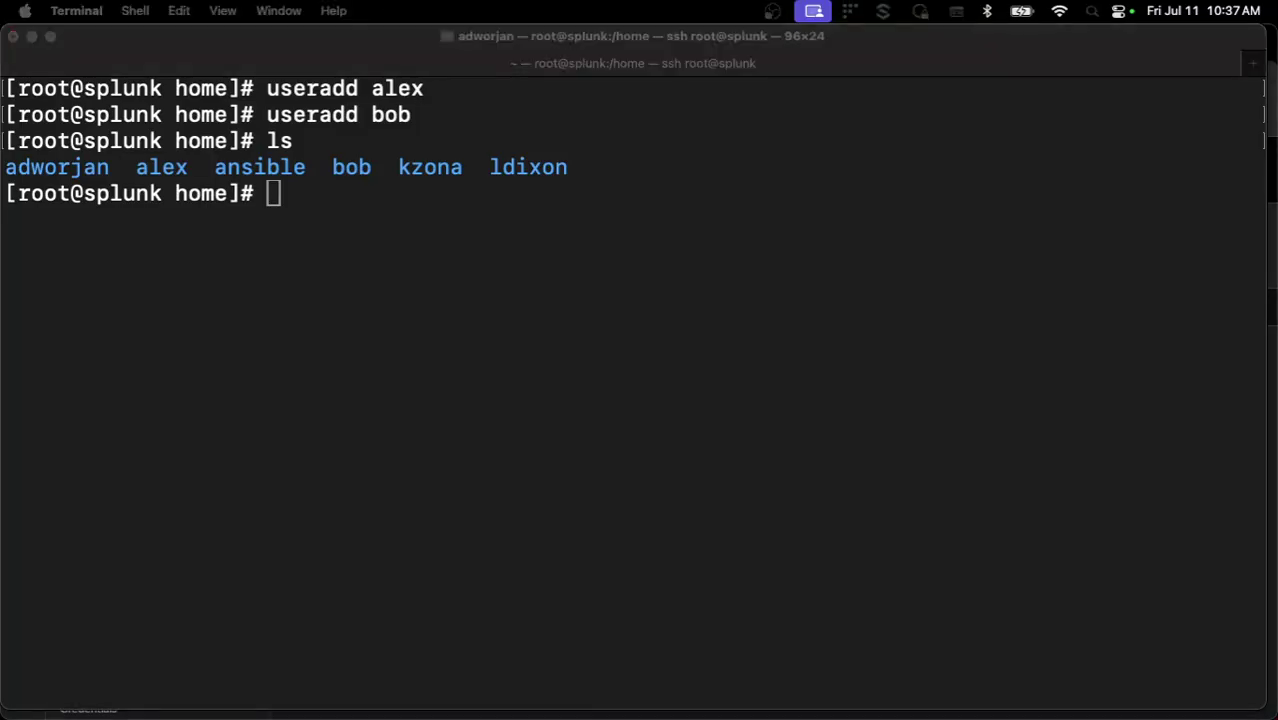
type("ls")
key("Return")
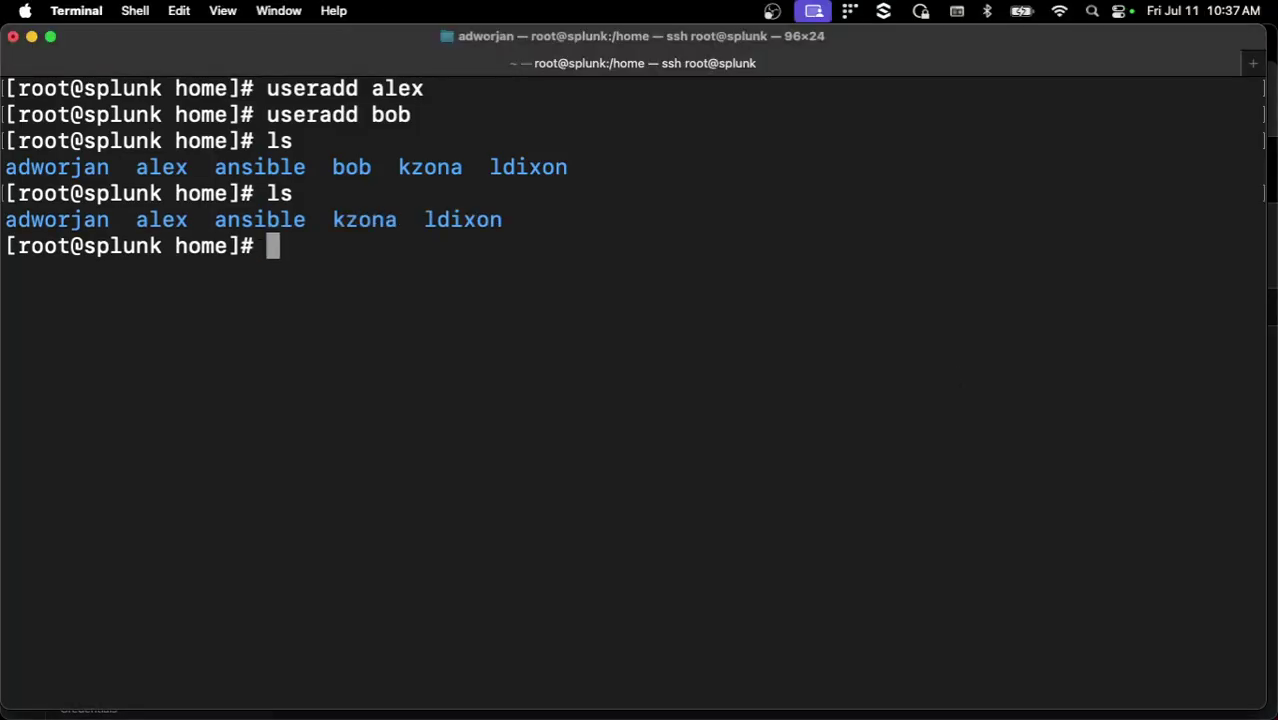
key("super+Tab")
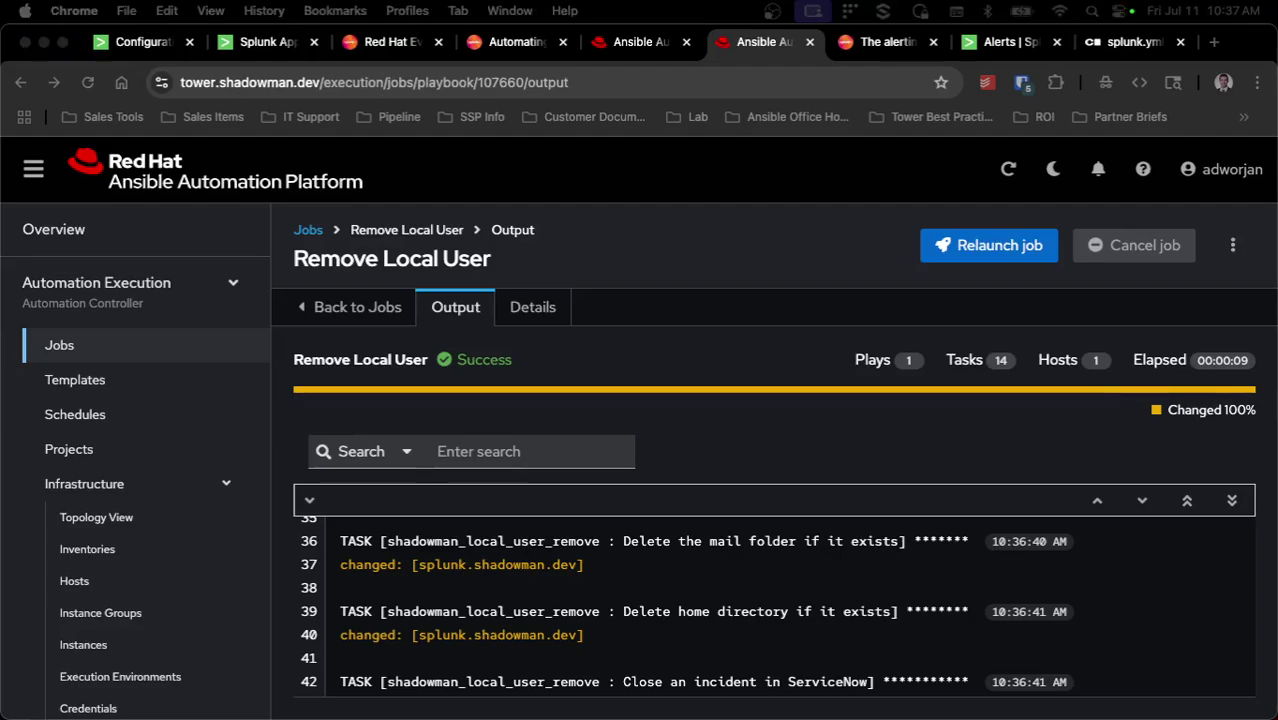
- Load Mattermost Town Square in a new tab and follow the Local User Issue Resolved post's incident link
left_click(1215, 42)
type("mat")
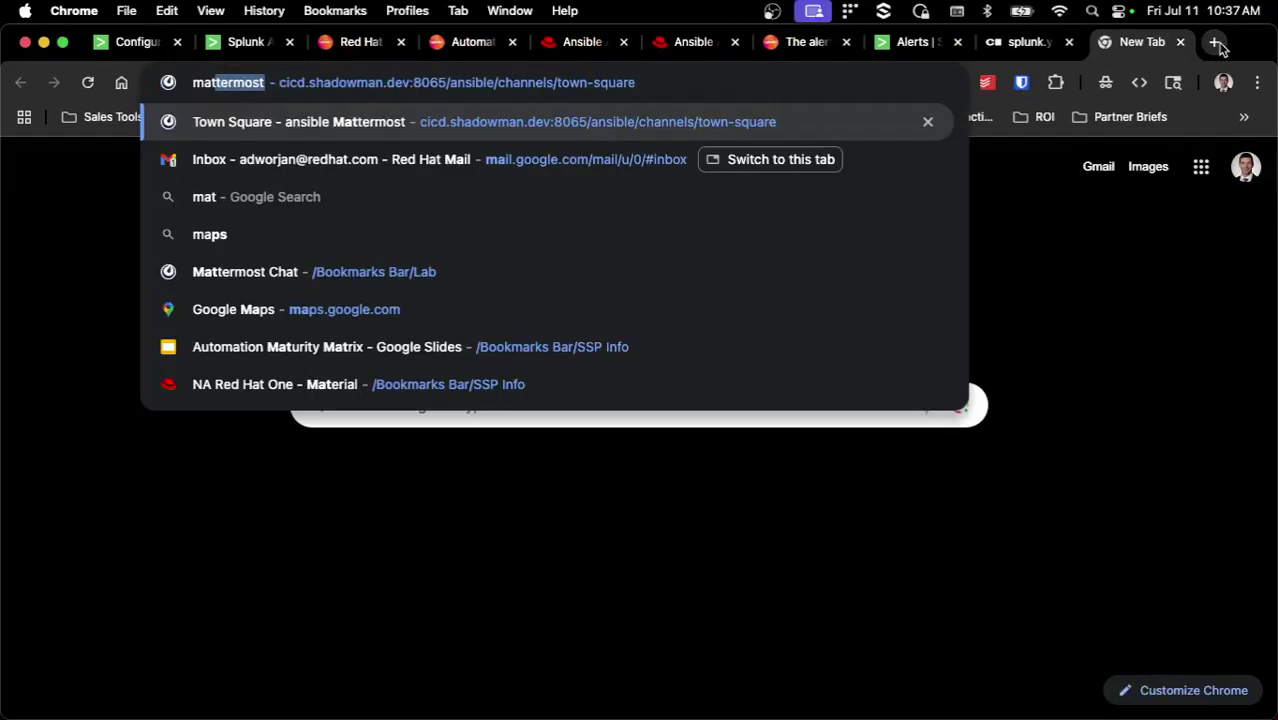
key("Return")
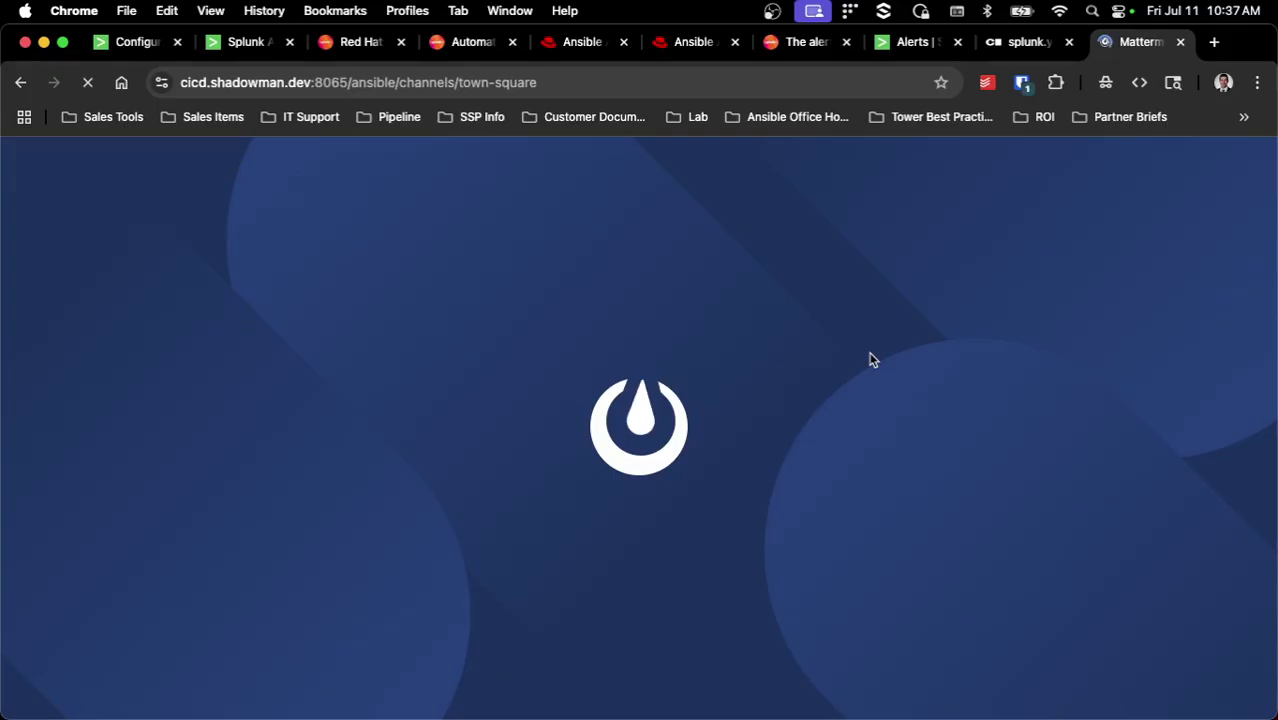
scroll(751, 509, "down", 3)
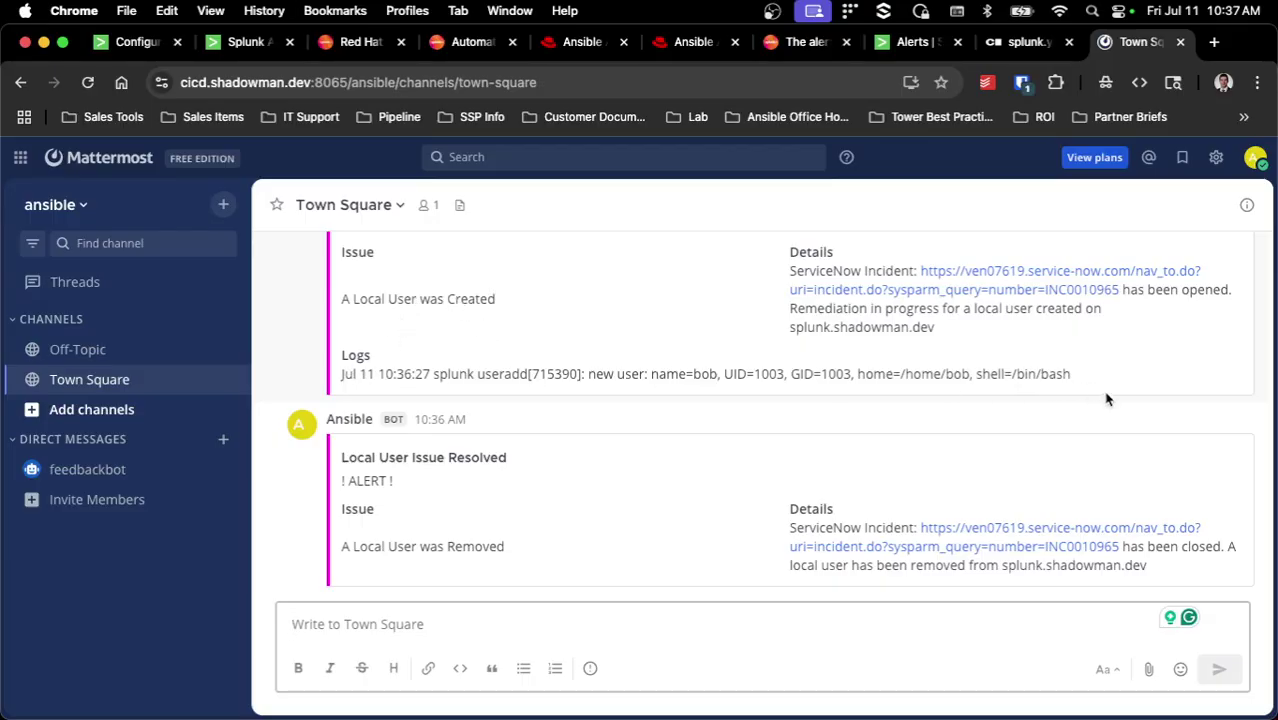
left_click(1080, 290)
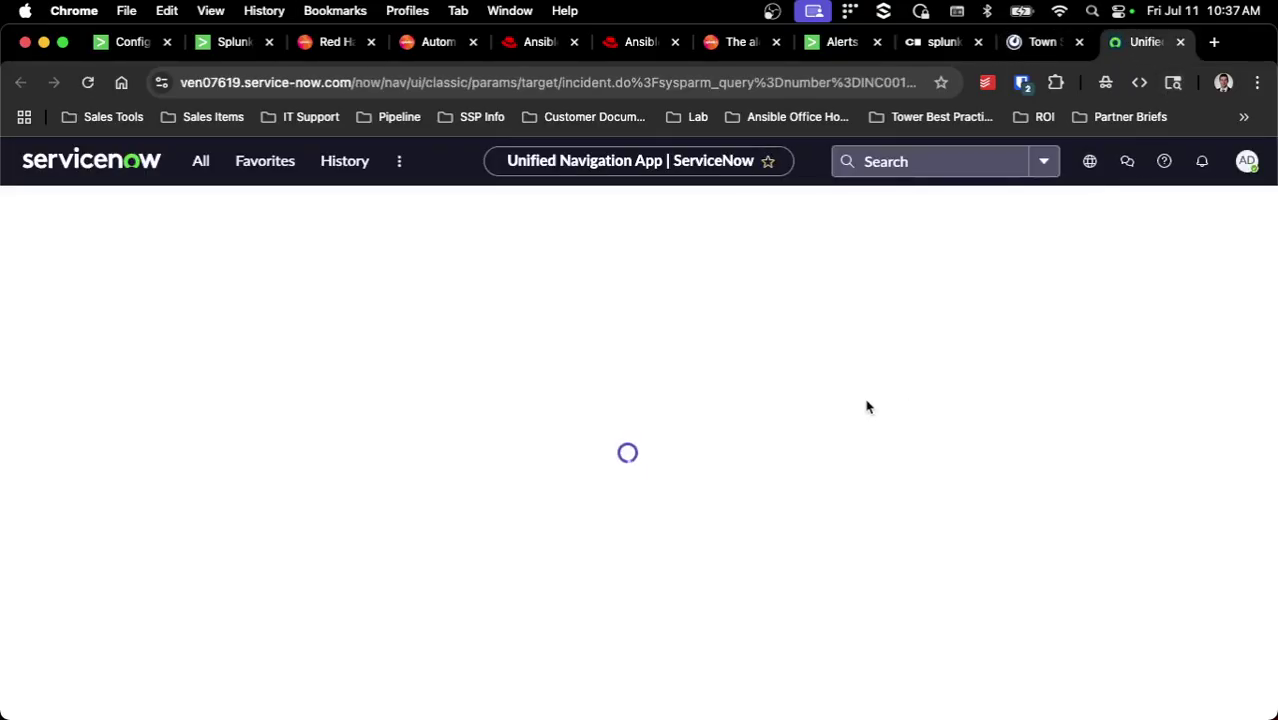
- Check the incident's description, operating system, ip address 172.16.0.17 and the 'Local User was Removed' activity notes
scroll(479, 465, "down", 2)
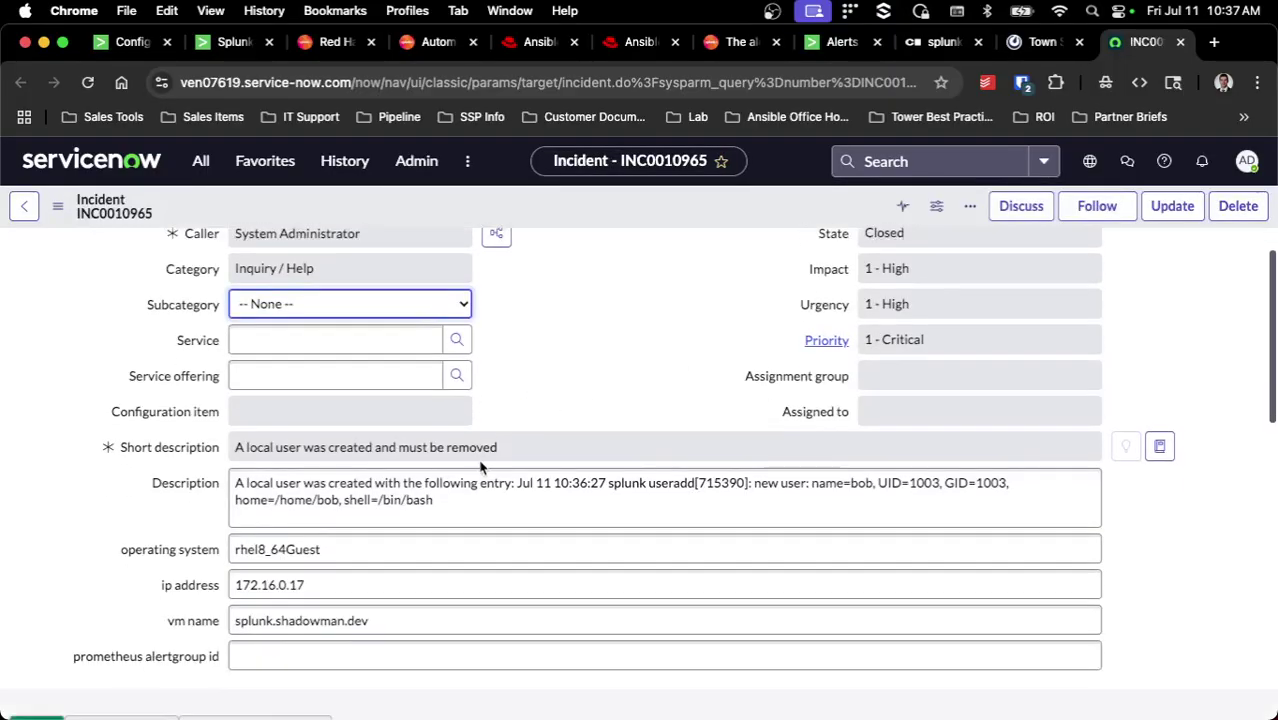
left_click_drag(460, 481, 228, 450)
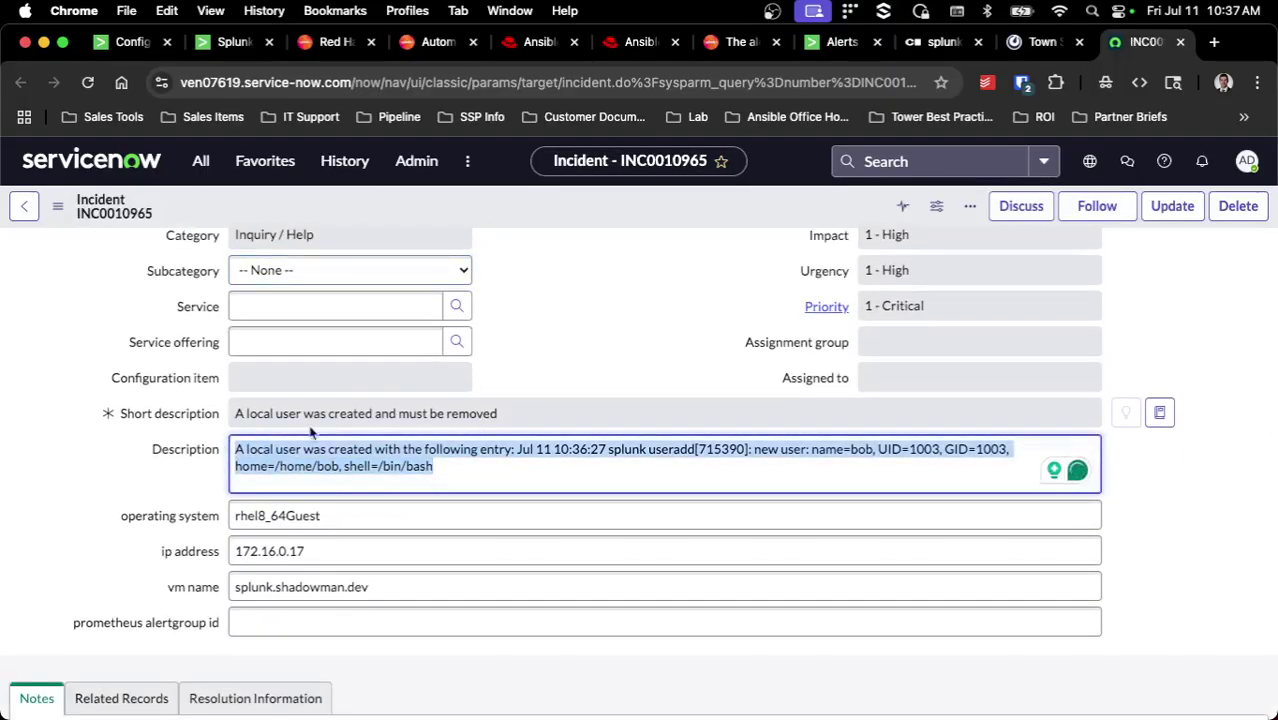
left_click(362, 518)
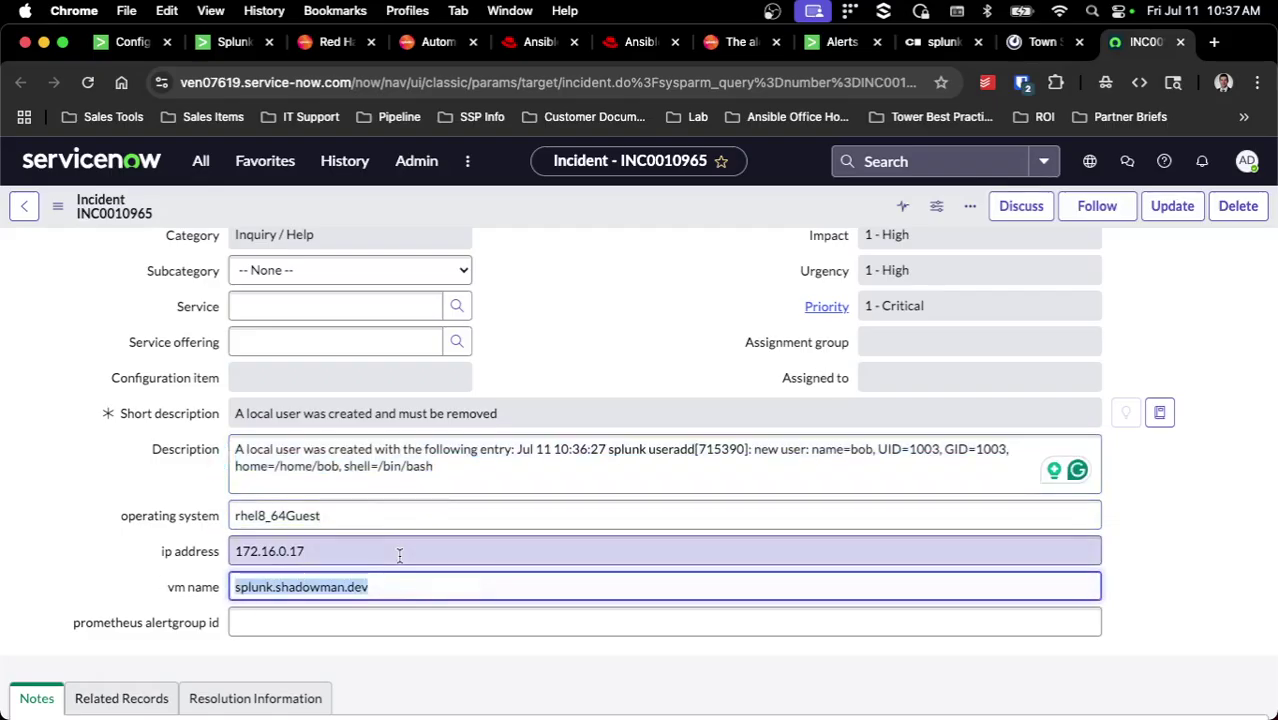
left_click_drag(397, 554, 67, 563)
left_click(585, 518)
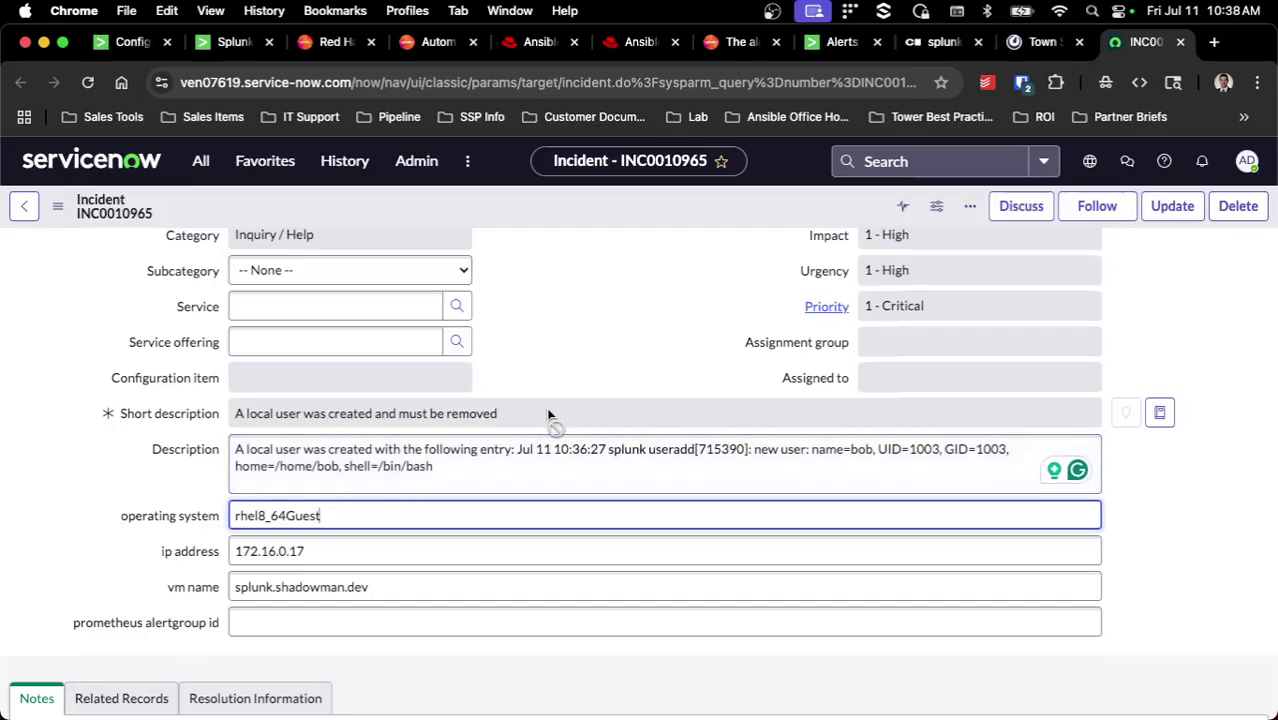
scroll(878, 377, "up", 2)
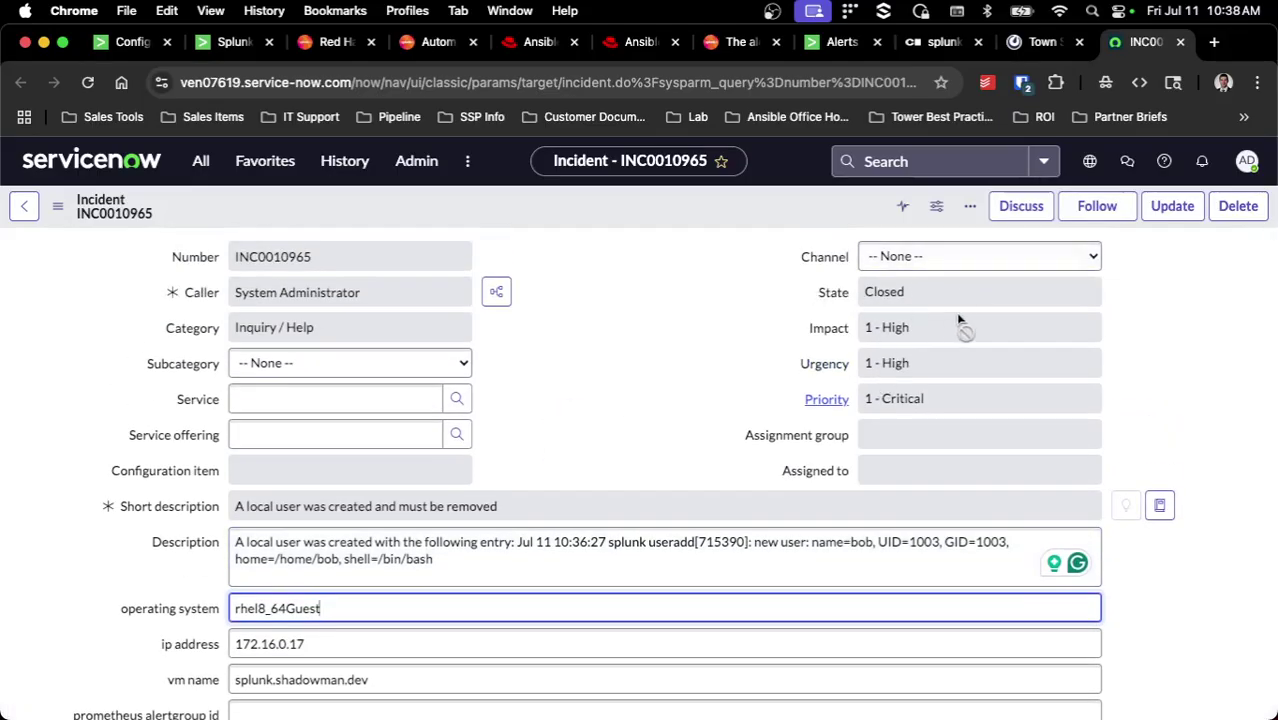
scroll(667, 393, "down", 8)
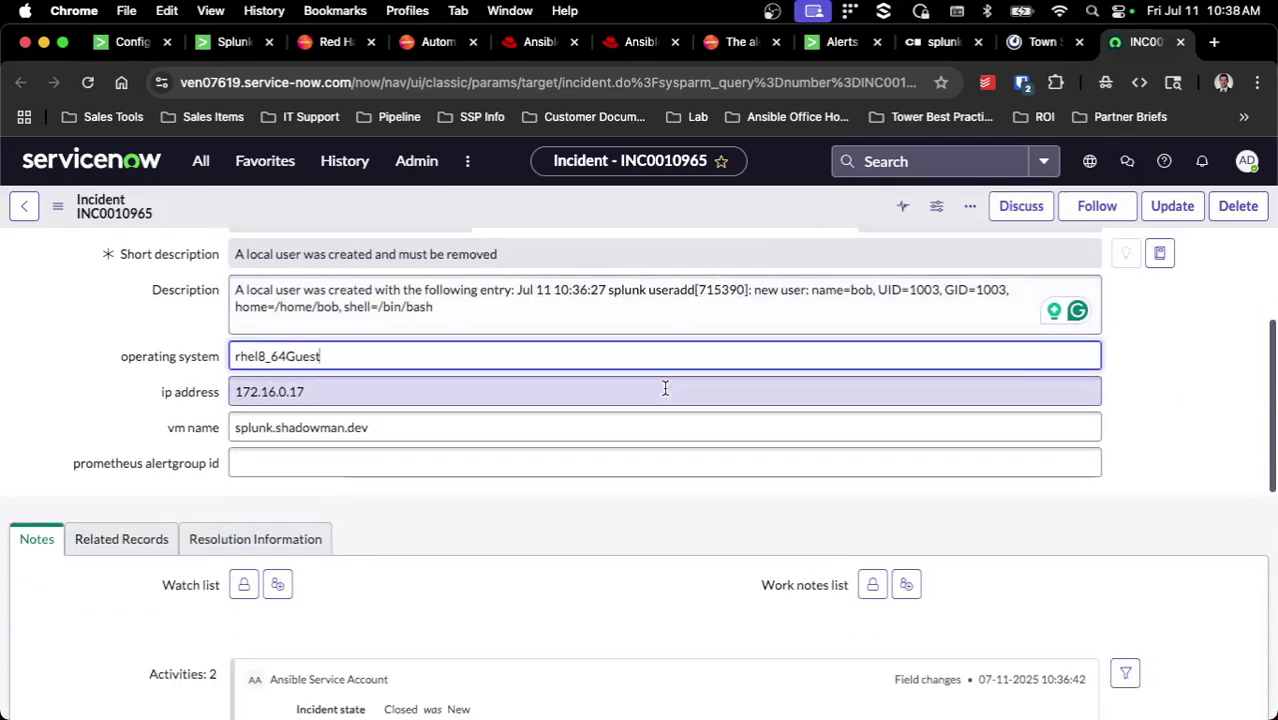
scroll(525, 560, "down", 1)
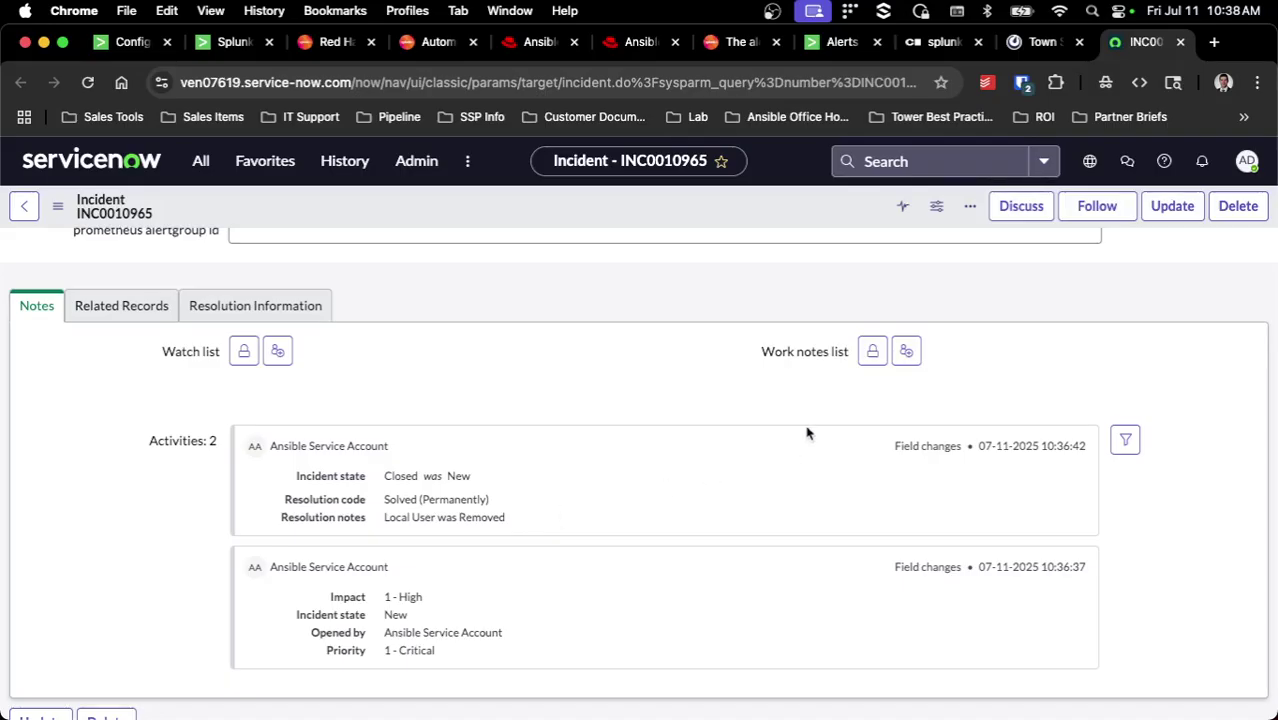
left_click(945, 42)
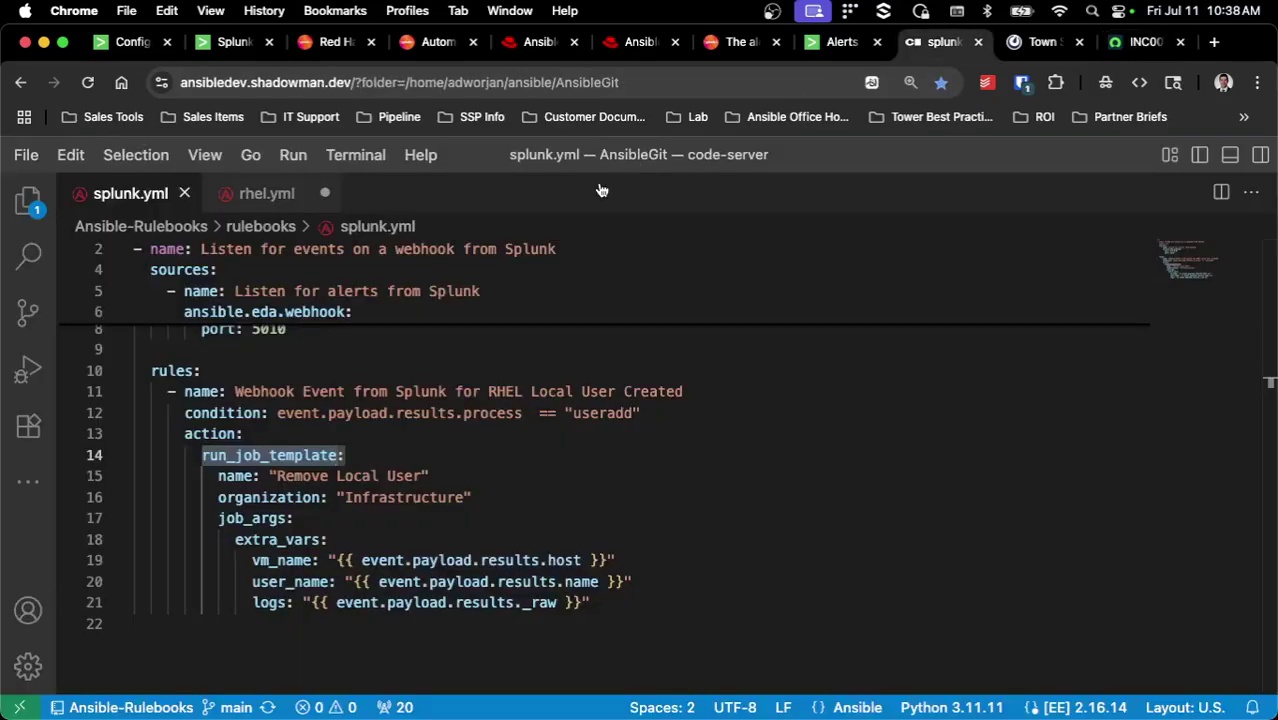
left_click(266, 194)
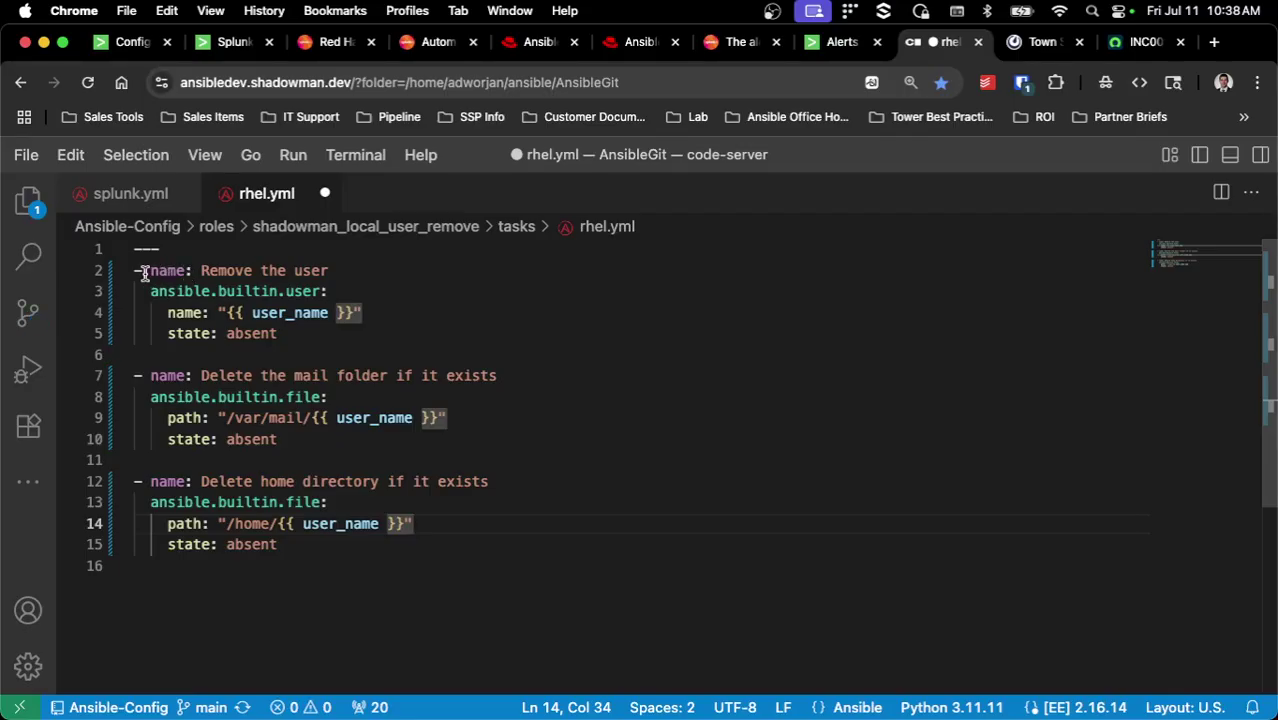
double_click(266, 313)
left_click(140, 196)
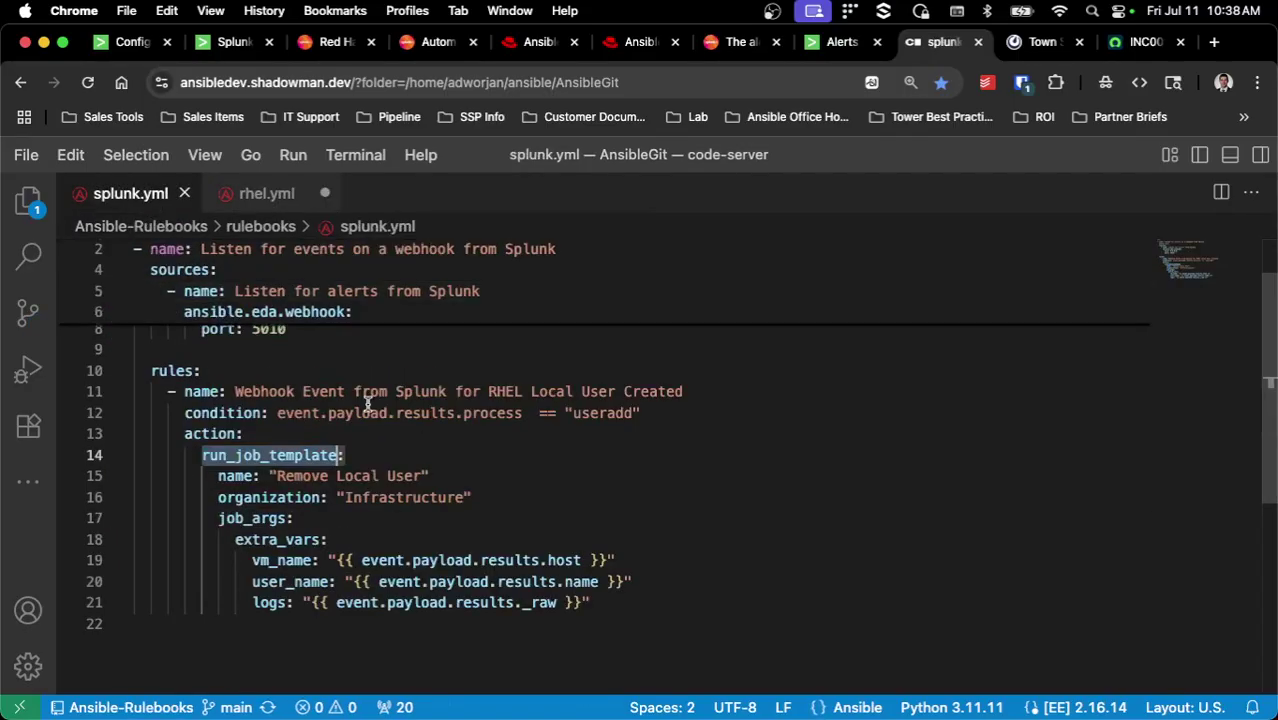
double_click(291, 581)
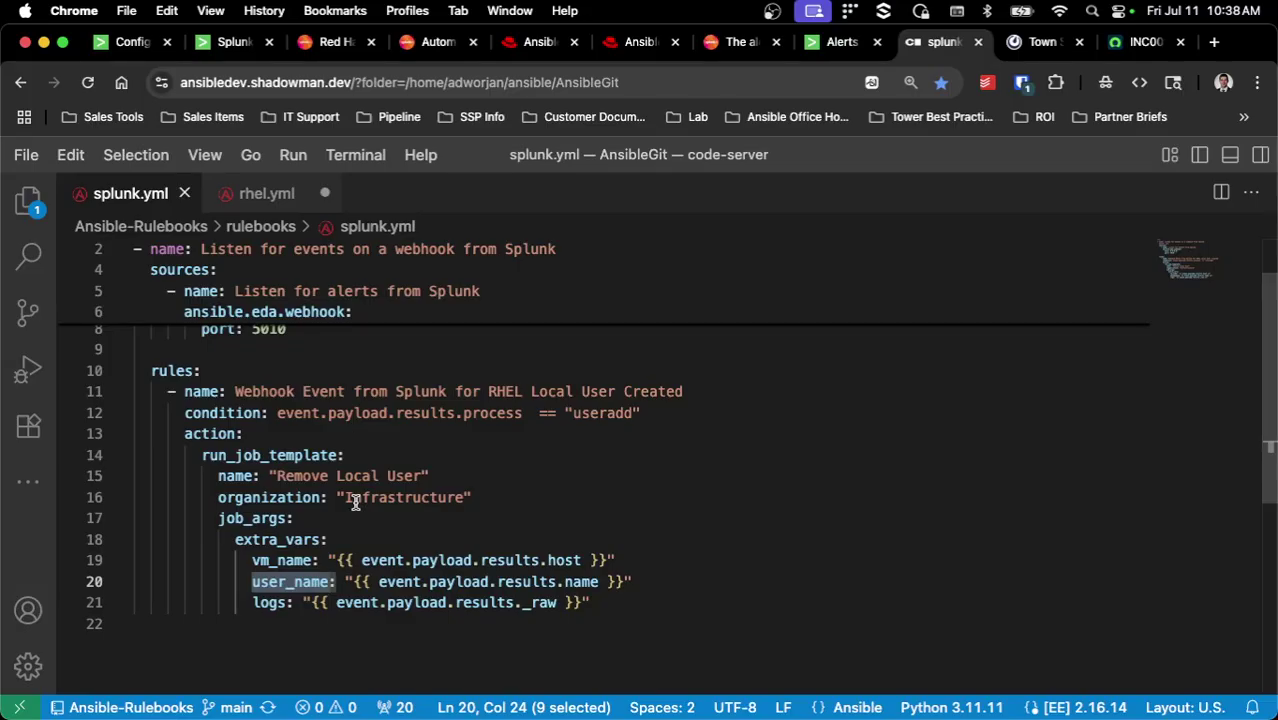
double_click(292, 557)
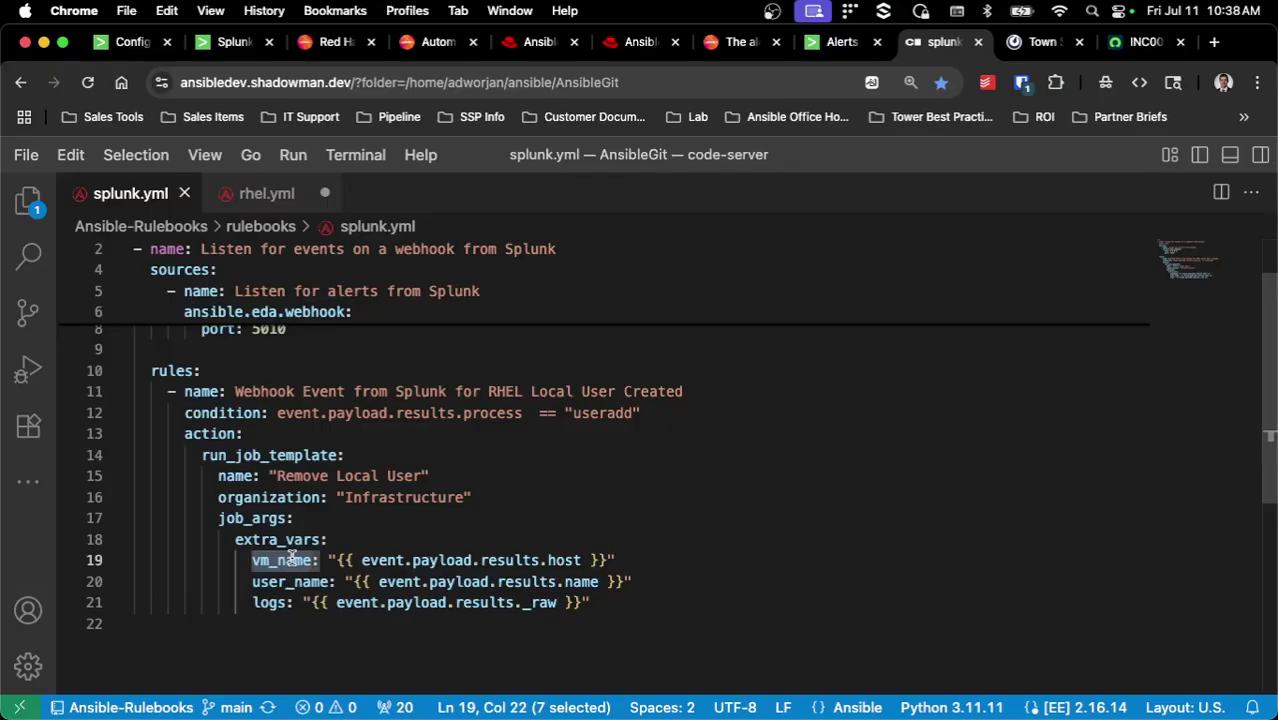
double_click(292, 580)
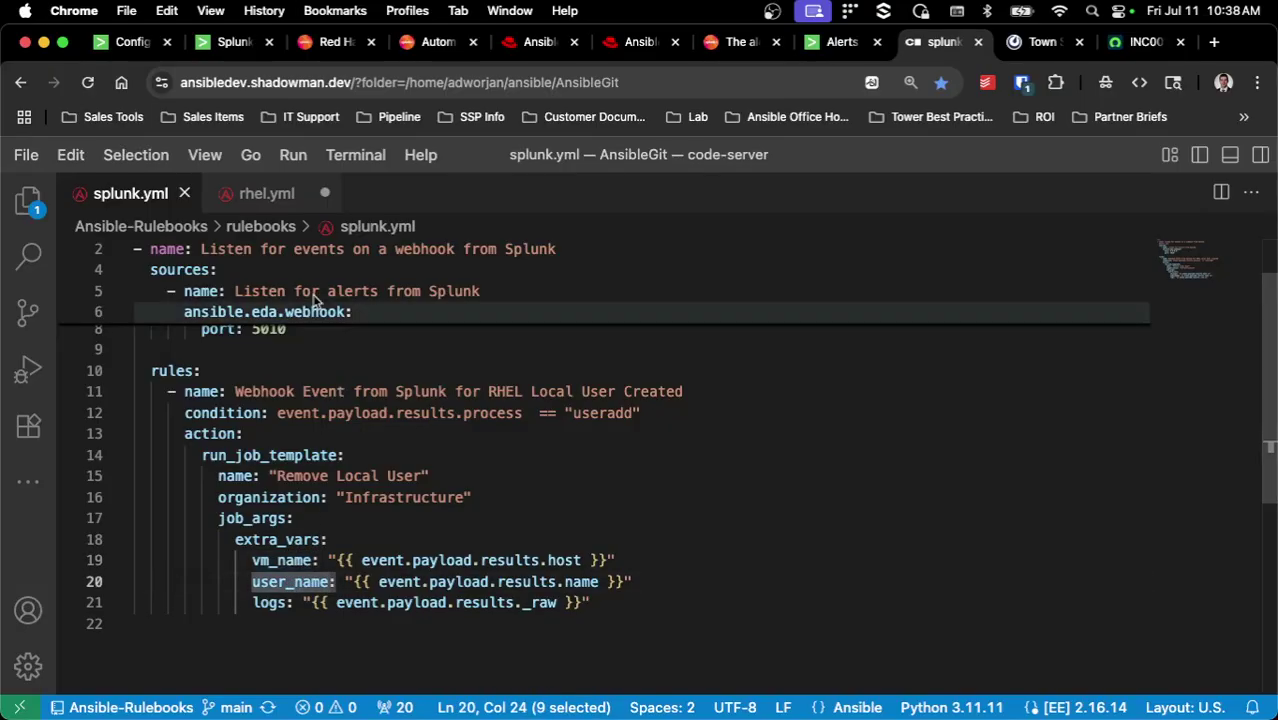
left_click(266, 193)
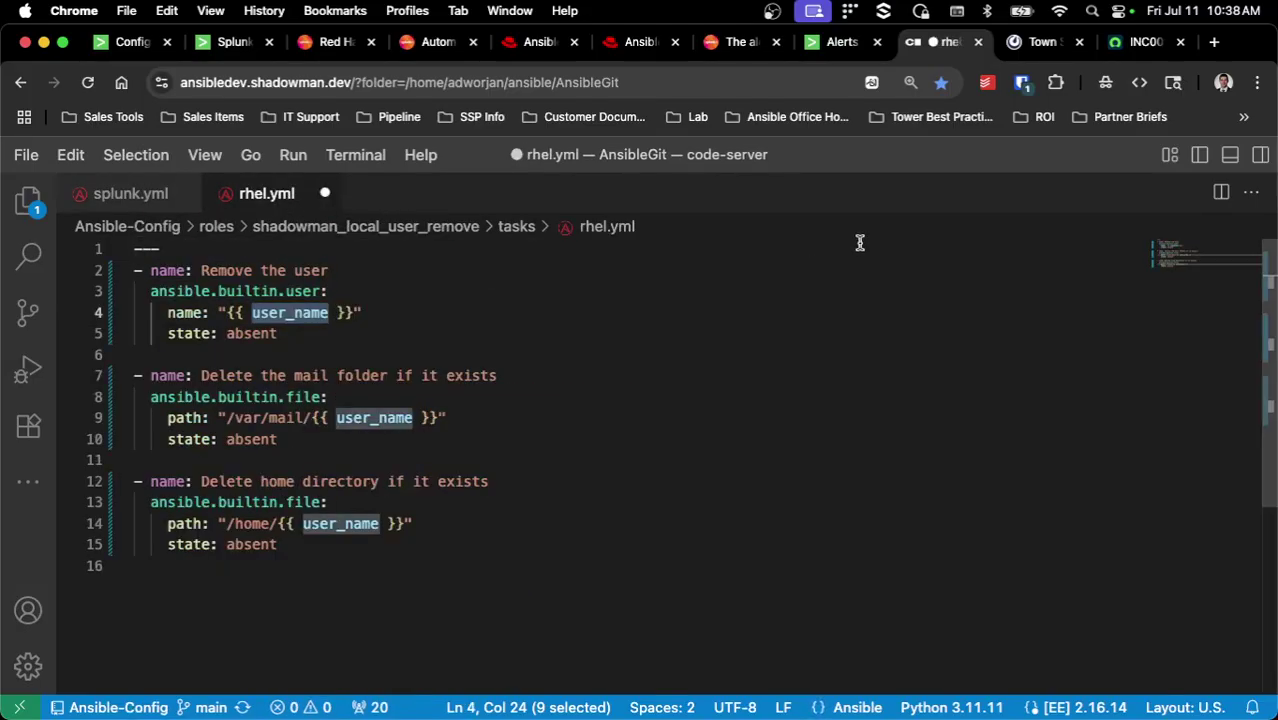
left_click(838, 46)
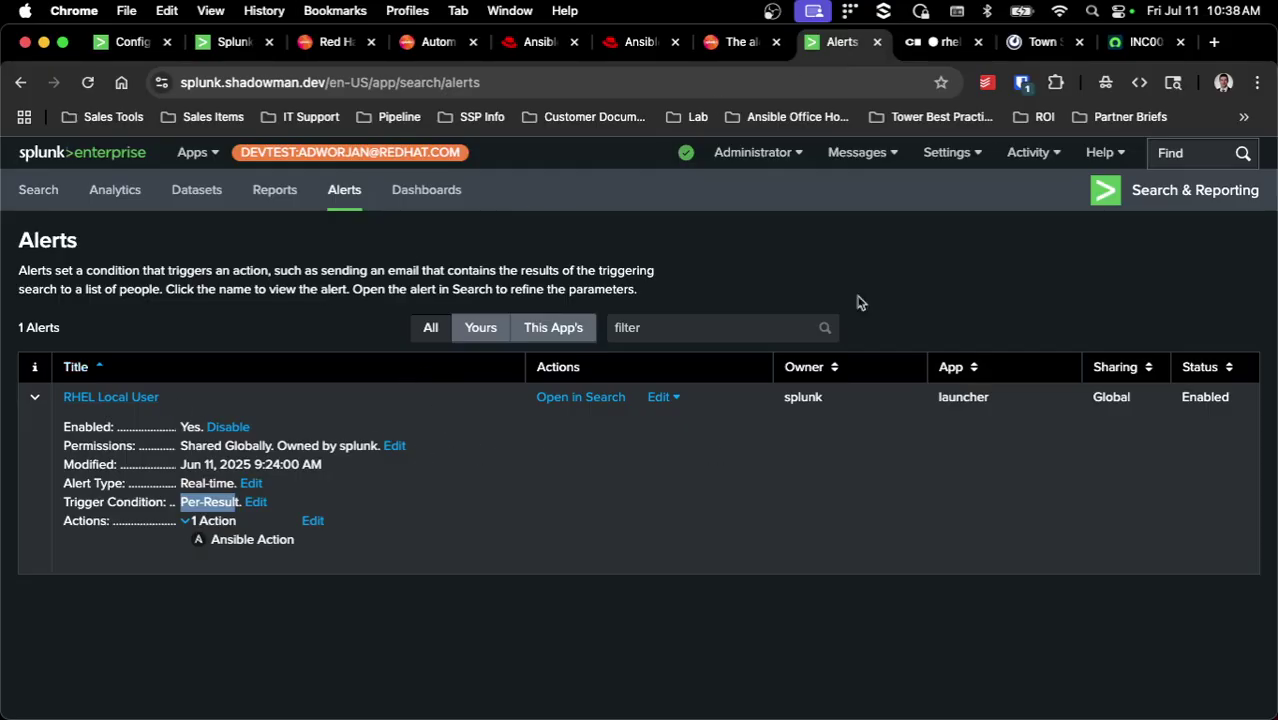
left_click(940, 44)
left_click(140, 197)
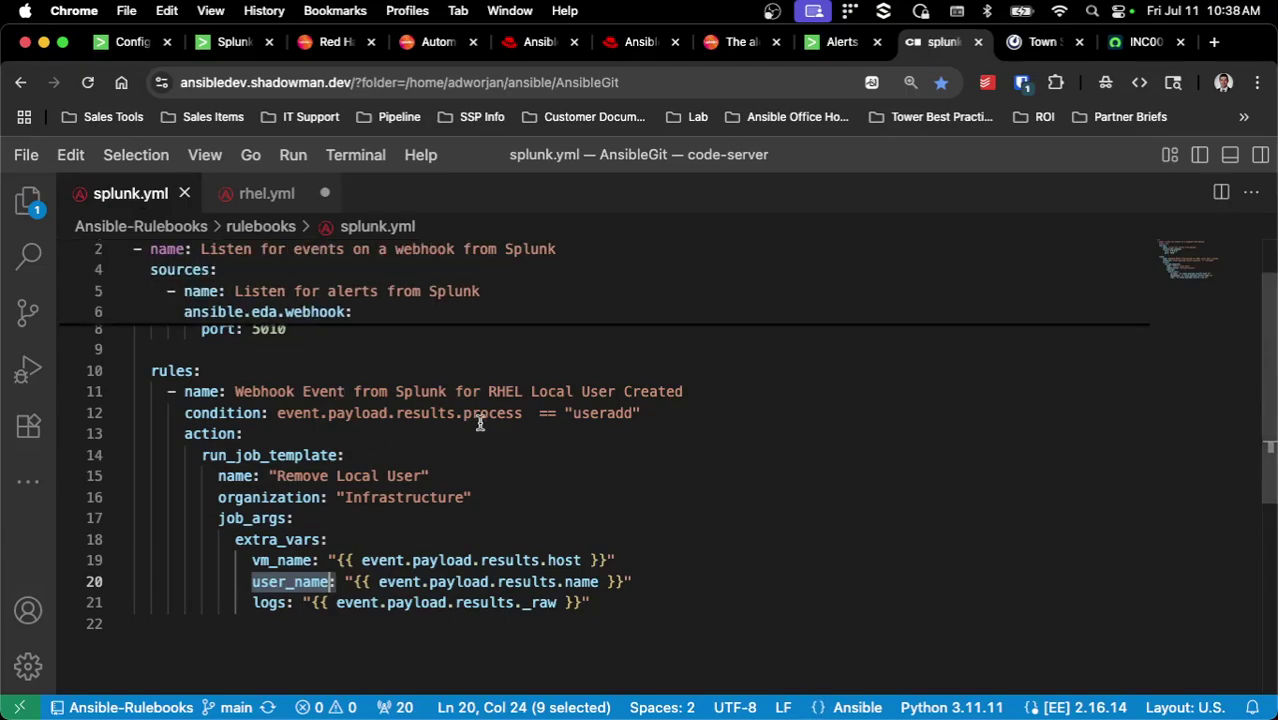
double_click(260, 457)
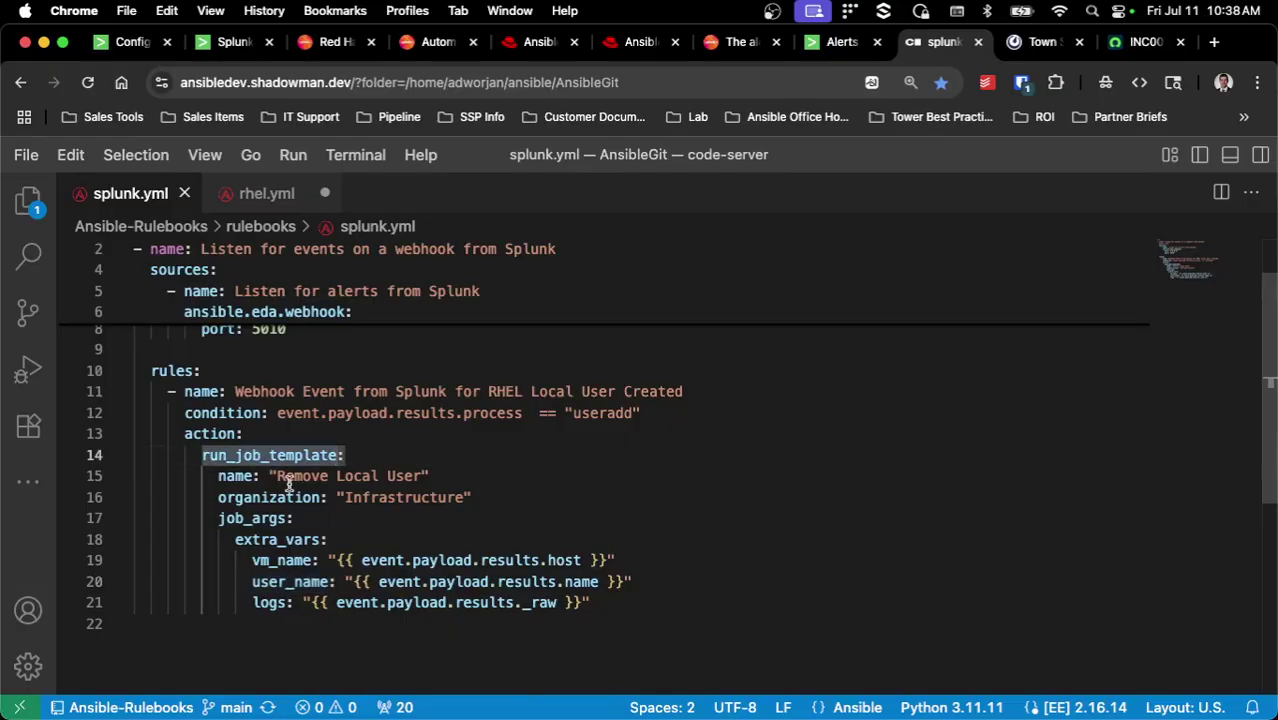